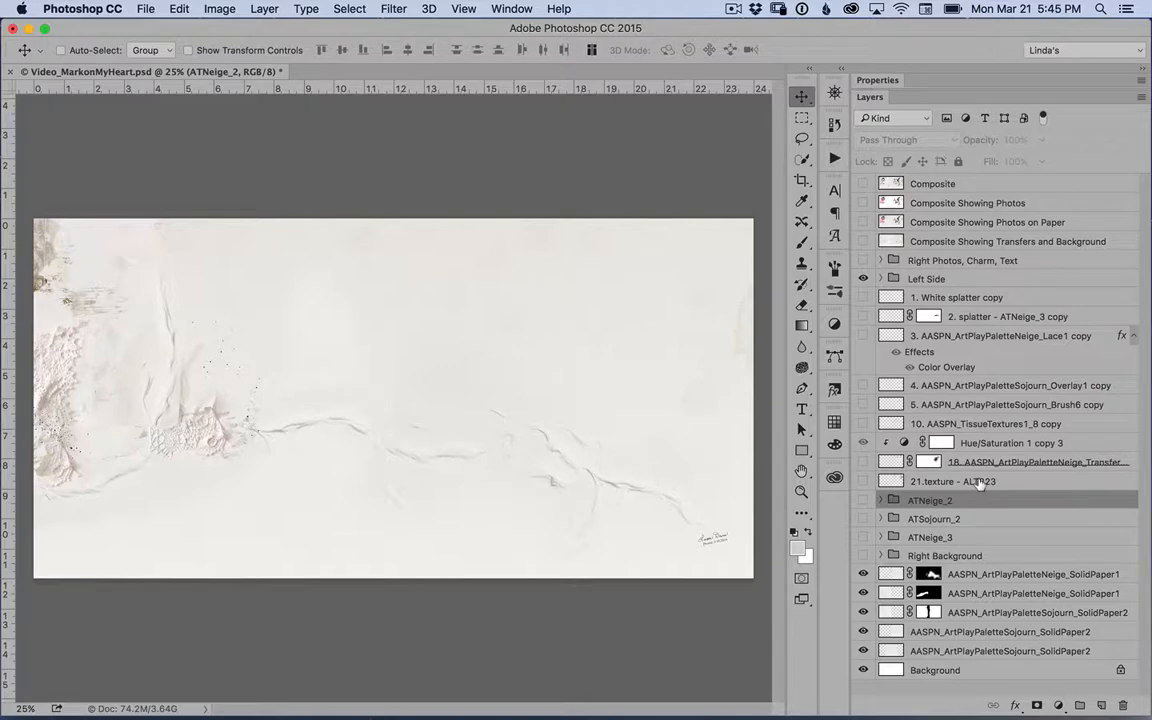
Show the "1. White splatter copy", "2. splatter - ATNeige_3 copy" and "3. AASPN_ArtPlayPaletteNeige_Lace1 copy" layers.
click(1006, 296)
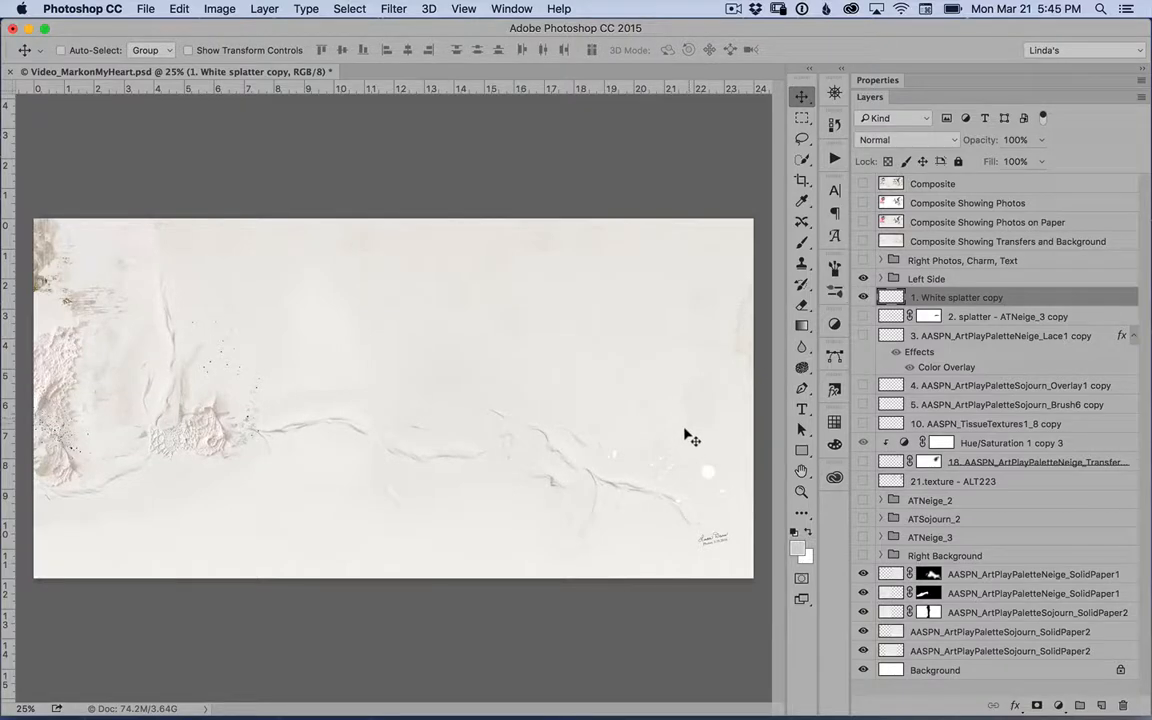
click(980, 314)
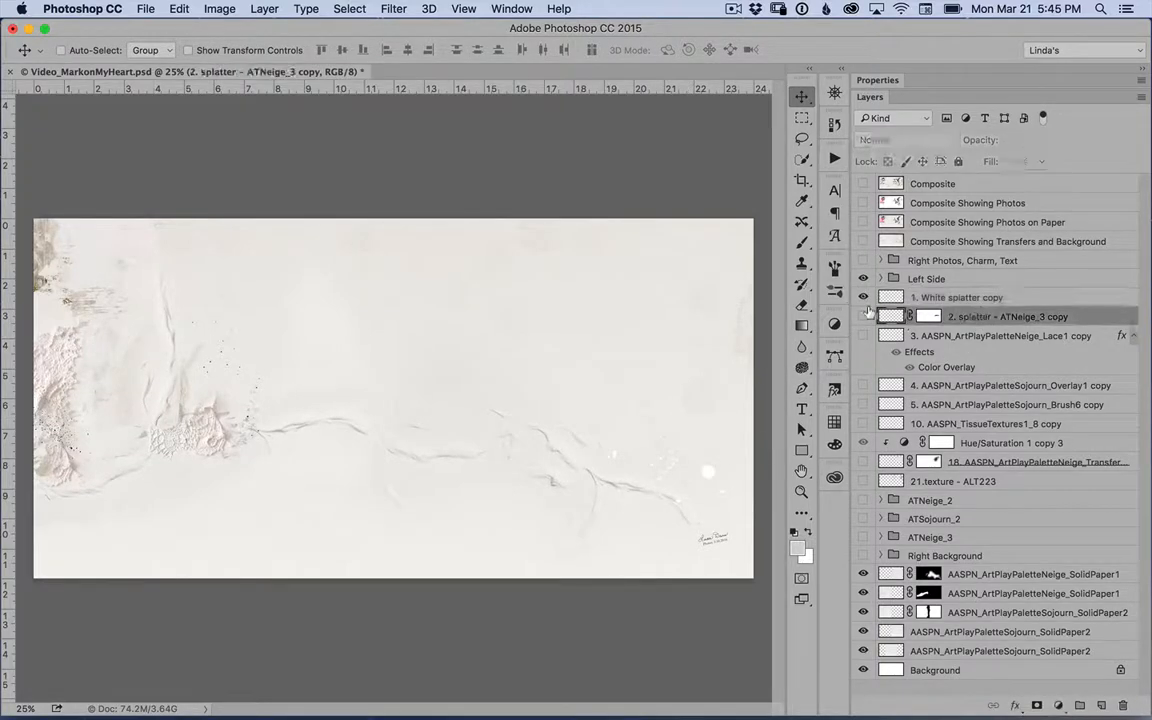
click(863, 316)
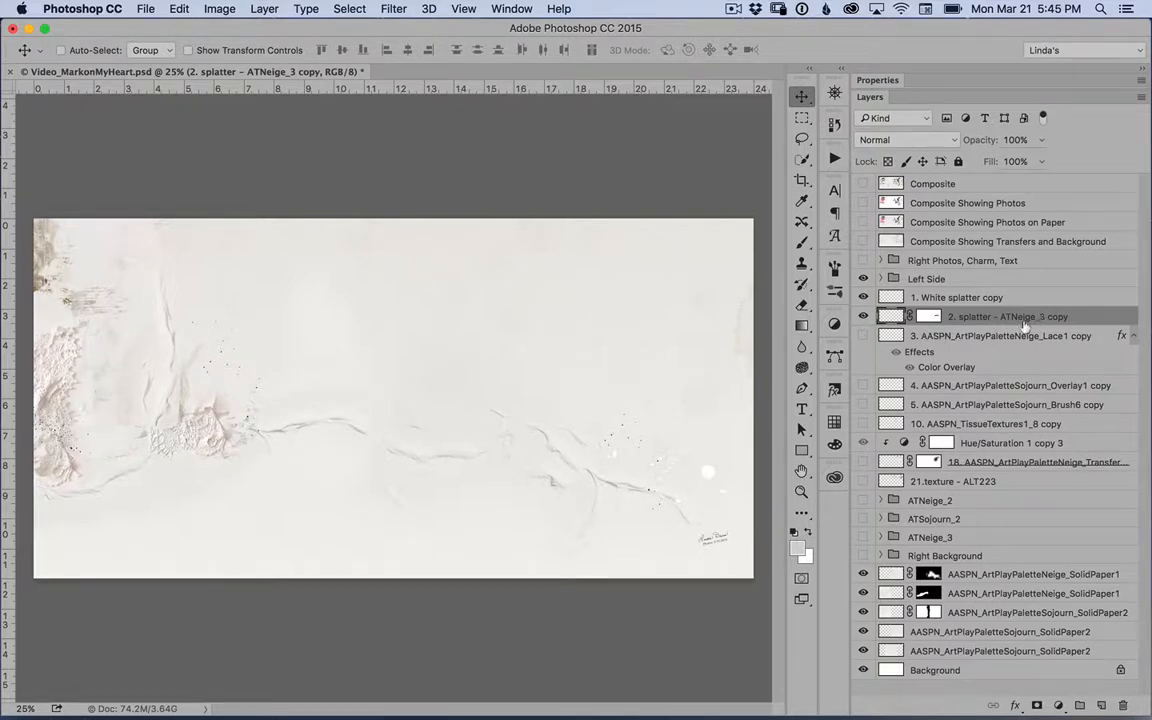
click(970, 336)
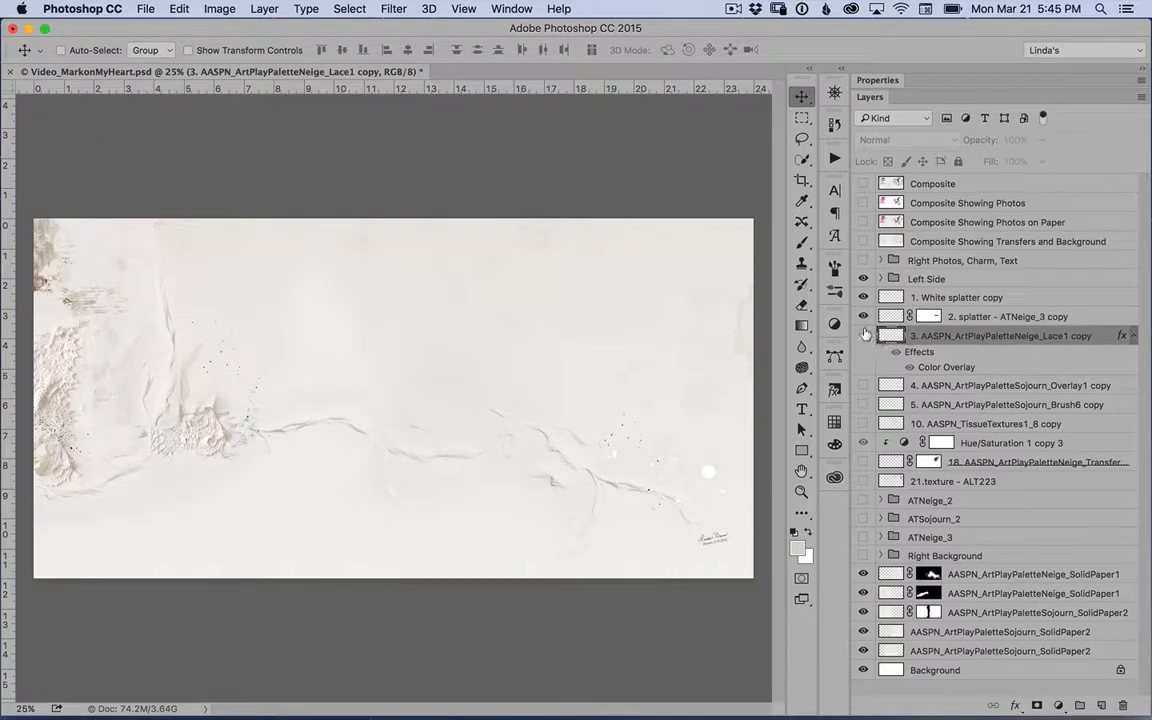
click(863, 336)
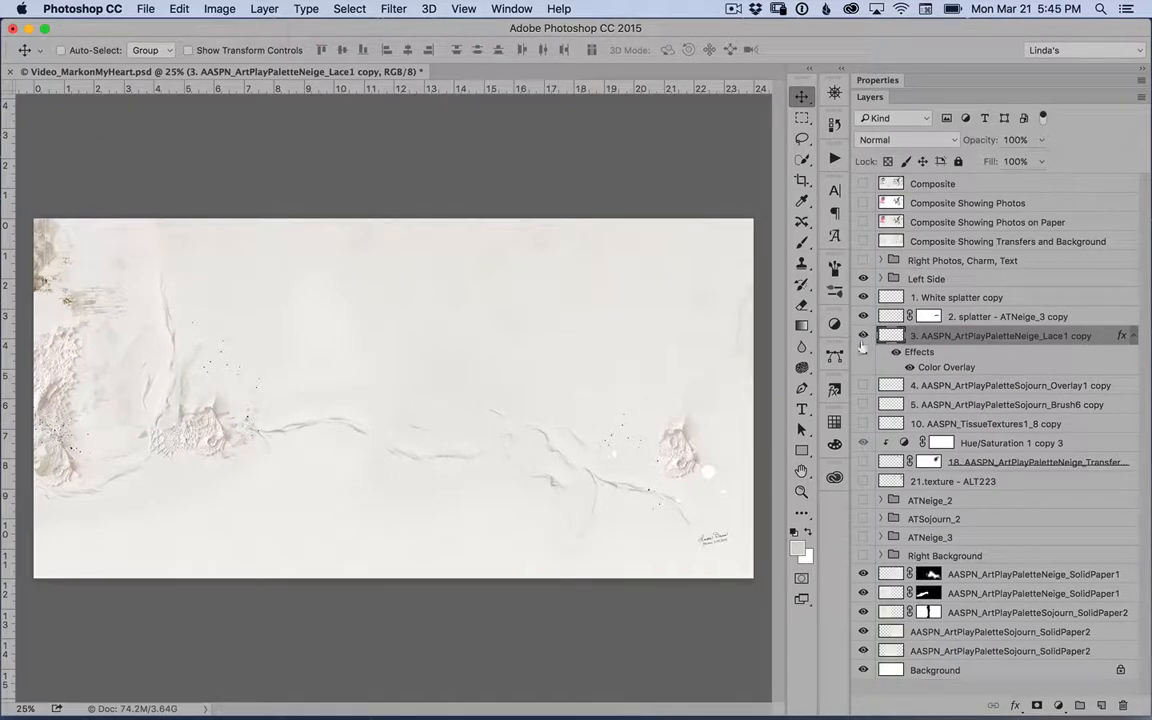
Review the Color Overlay settings and overlay color of the Lace1 copy layer.
double_click(946, 366)
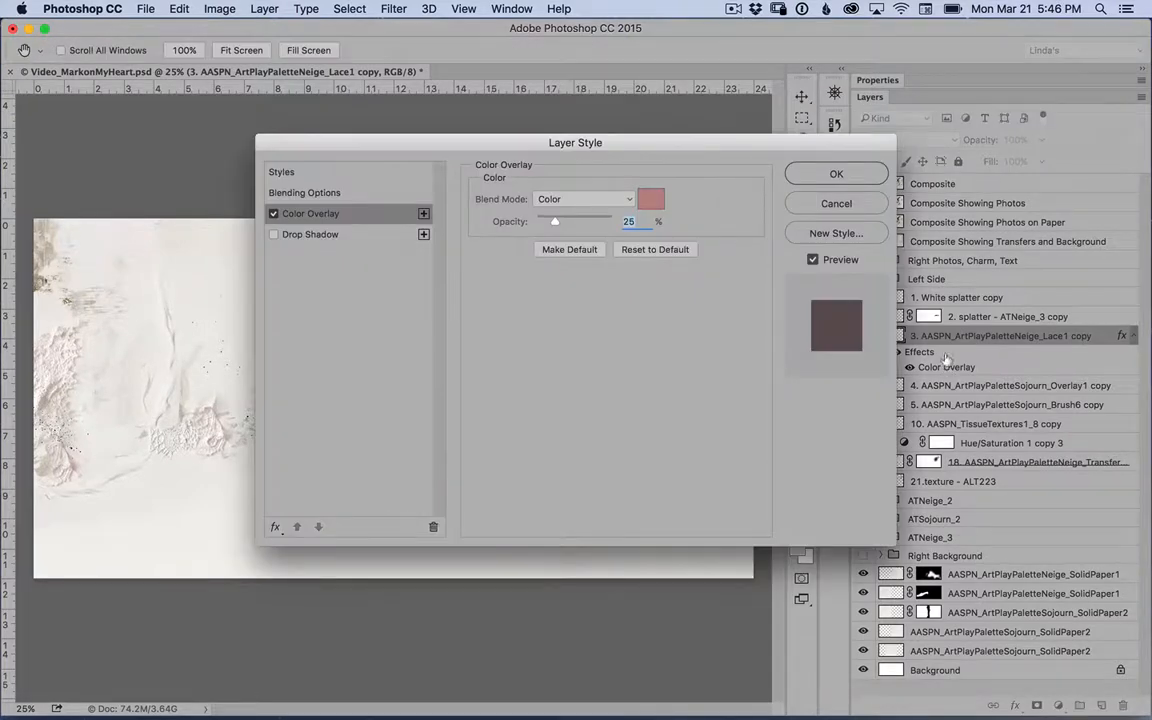
click(651, 200)
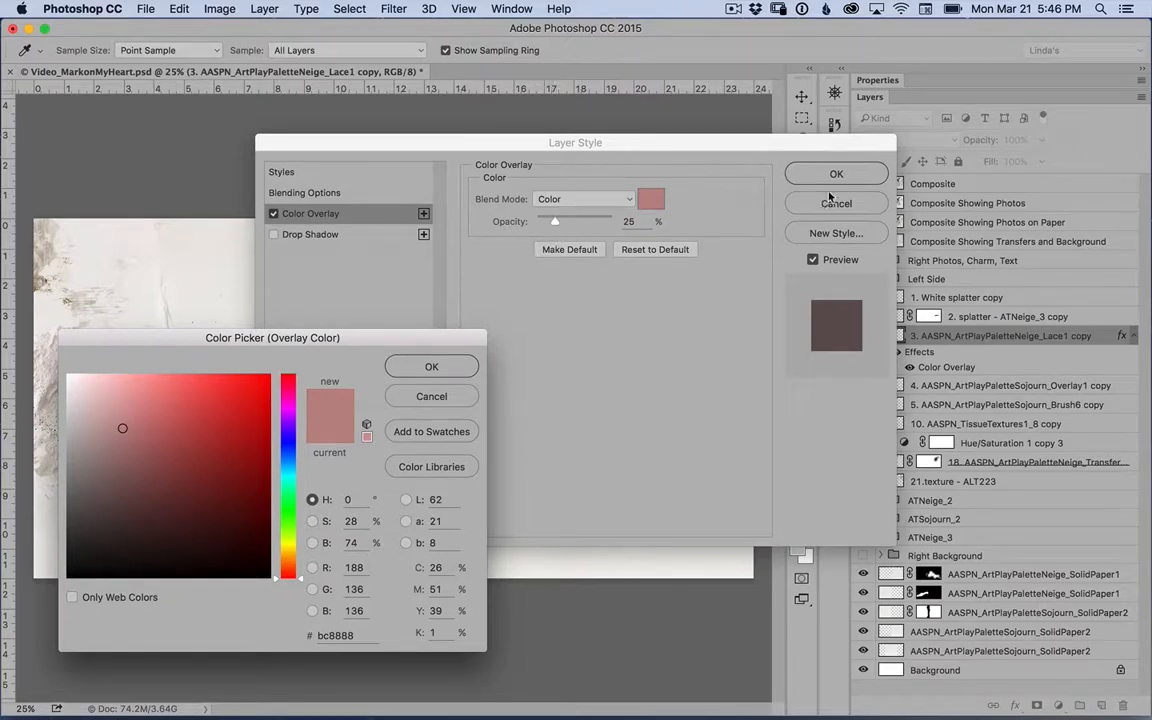
click(431, 366)
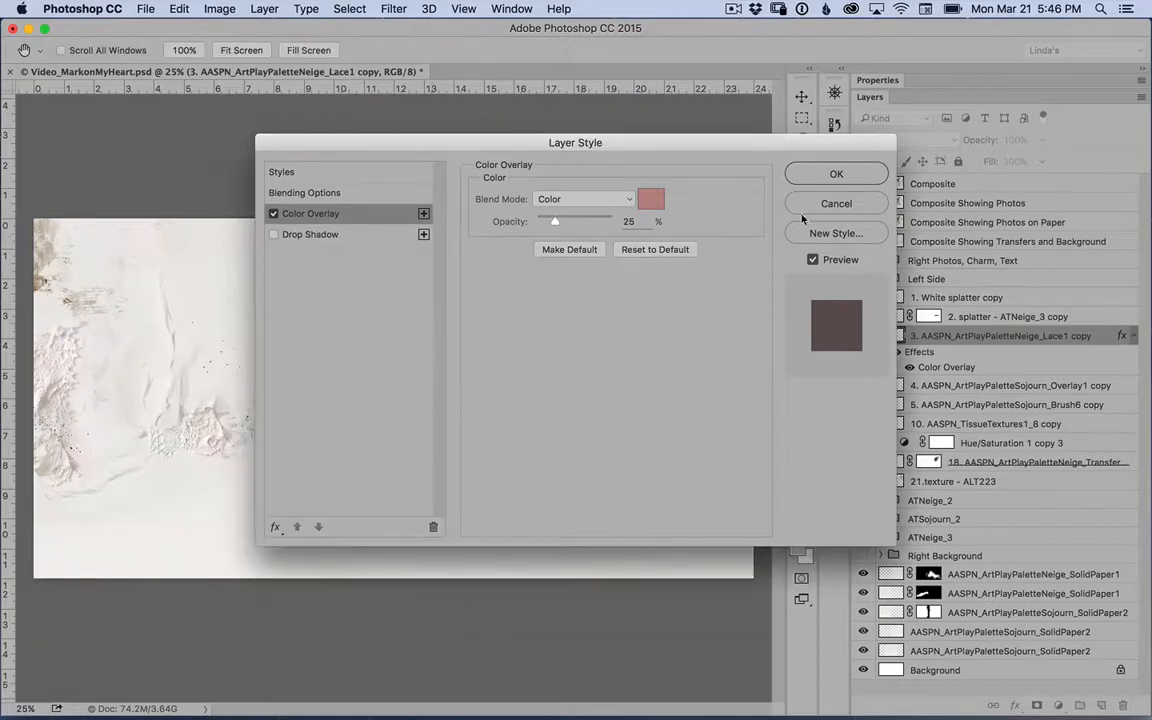
click(826, 176)
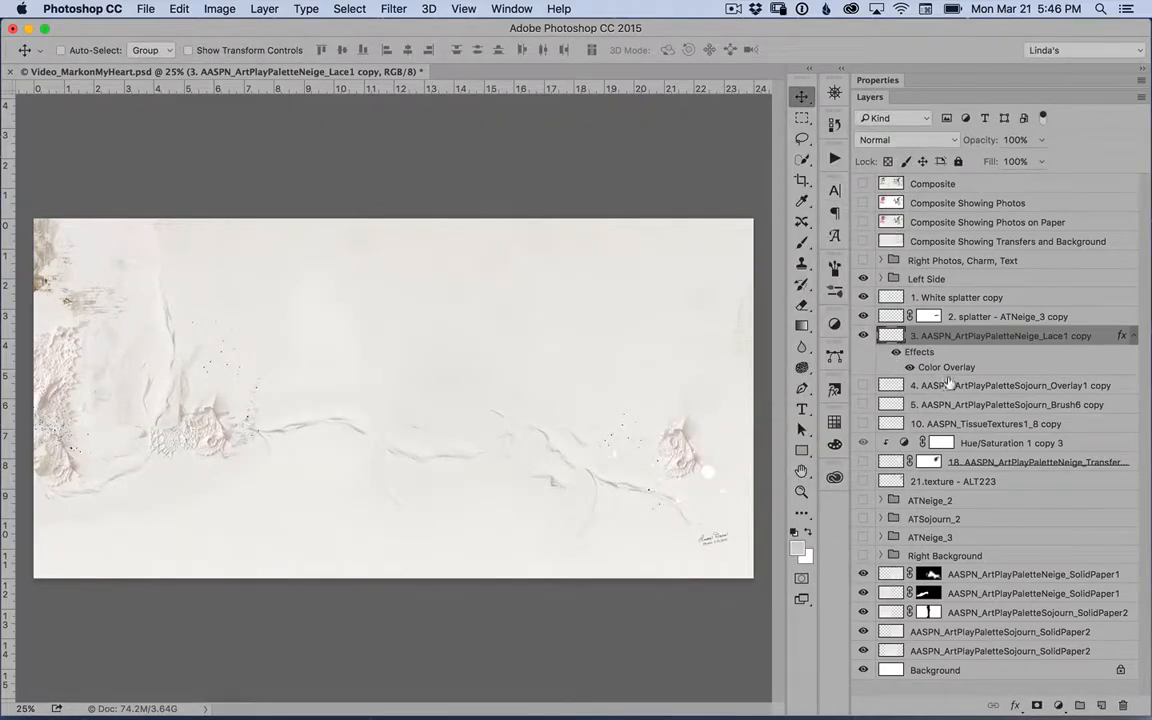
Show the "4. AASPN_ArtPlayPaletteSojourn_Overlay1 copy" layer and move its splatter toward the page's right edge, beside the lace texture.
click(853, 385)
click(862, 385)
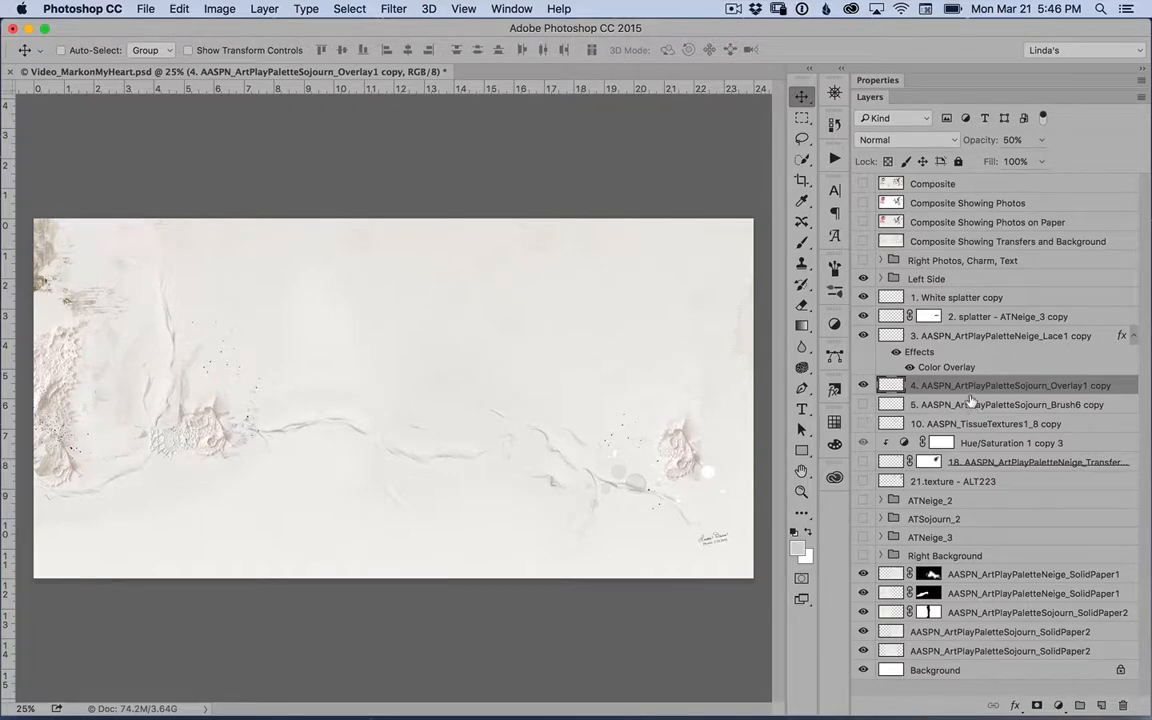
drag(674, 470, 728, 468)
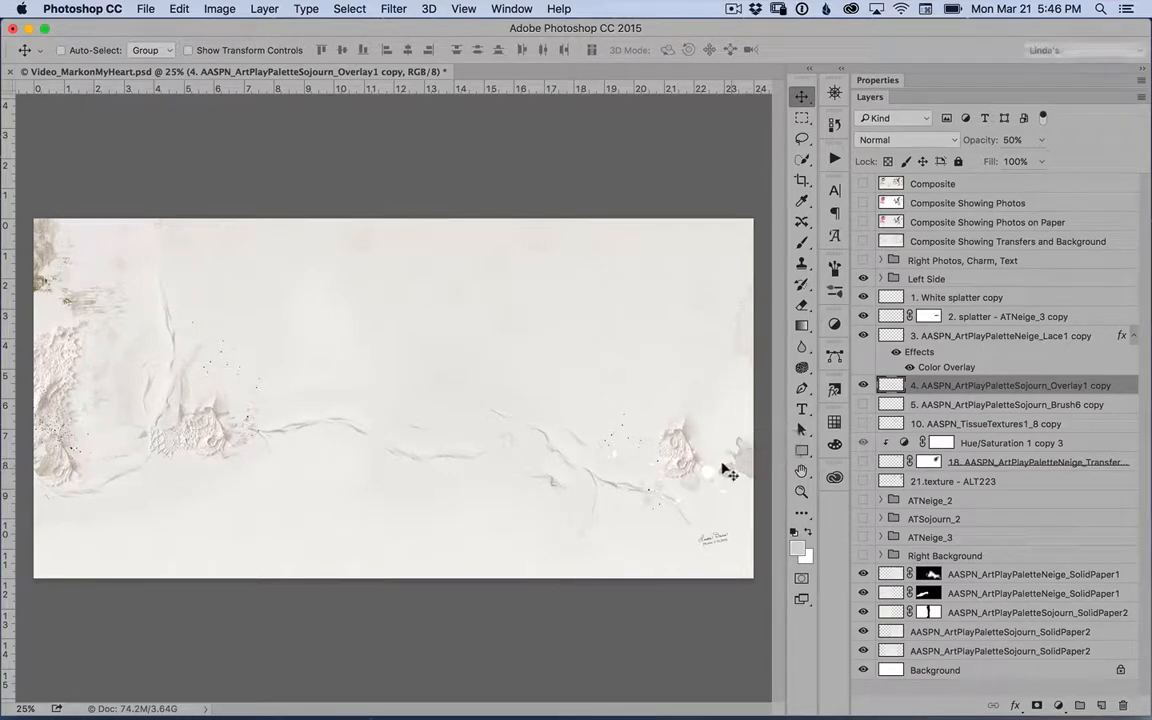
Show the "5. AASPN_ArtPlayPaletteSojourn_Brush6 copy" layer and move its brush marks right, below the lace texture.
click(966, 404)
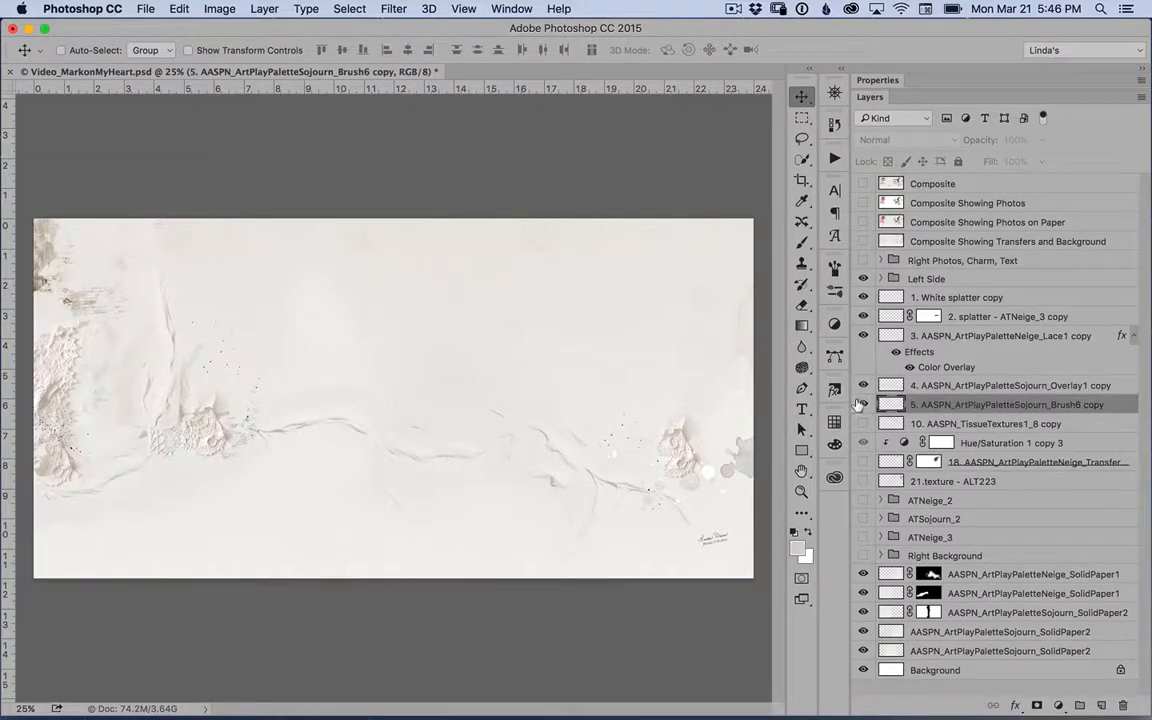
click(862, 404)
drag(675, 483, 724, 473)
Show the "10. AASPN_TissueTextures1_8 copy" layer and shift the tissue texture slightly to the right on the page.
click(960, 424)
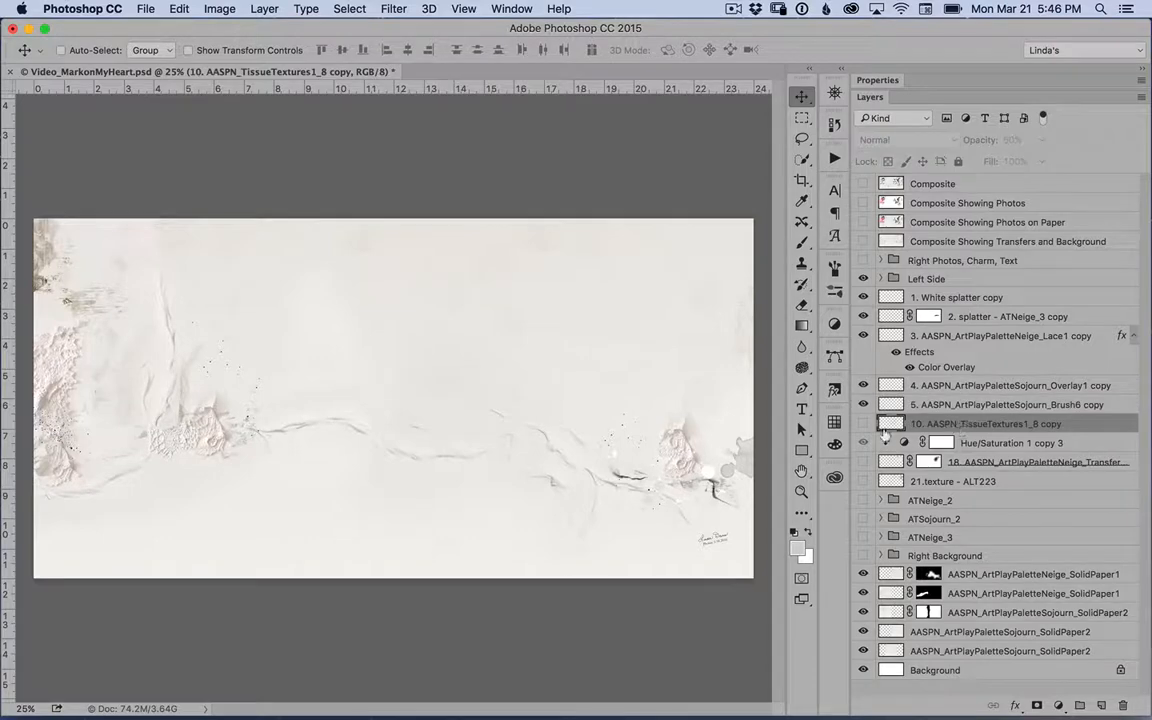
click(862, 424)
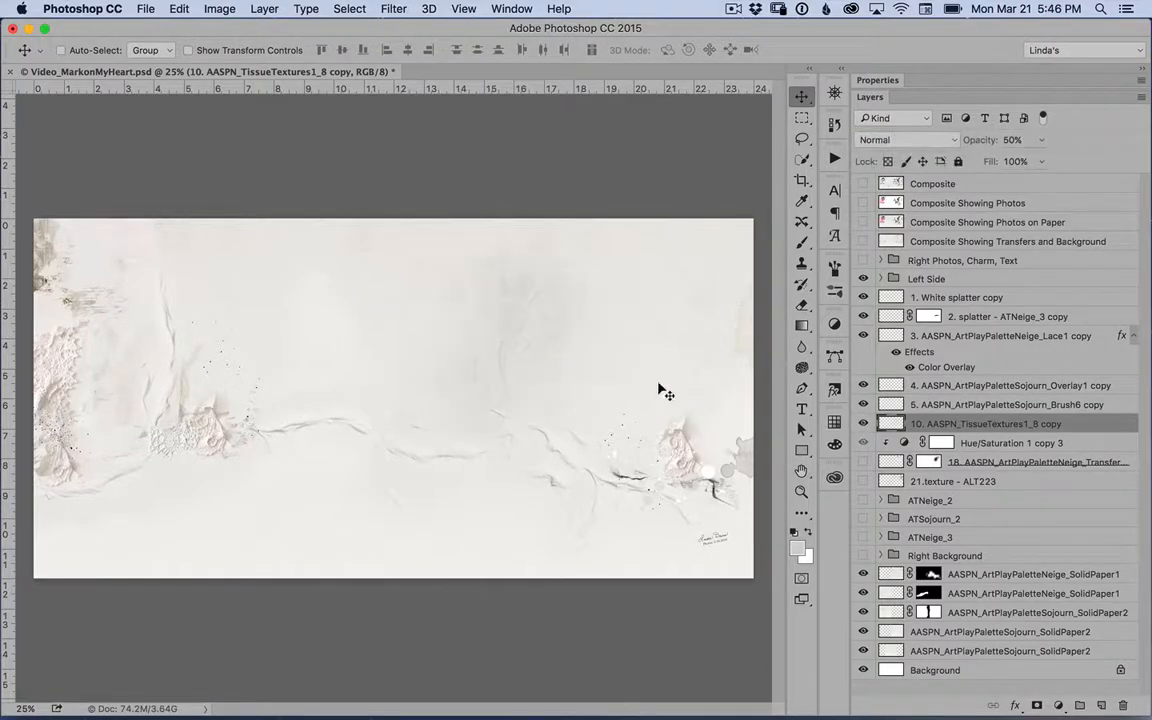
drag(522, 333, 543, 329)
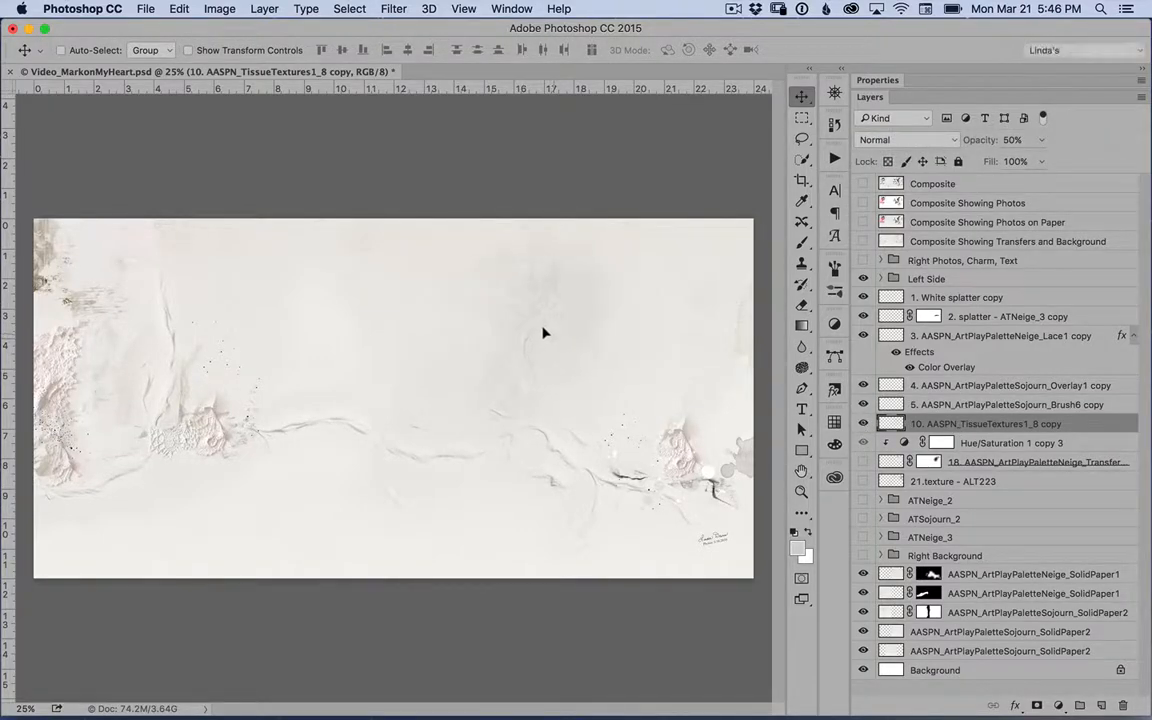
Show the "18. AASPN_ArtPlayPaletteNeige_Transfer5 copy" layer and move the transfer up to the page's top edge.
click(977, 460)
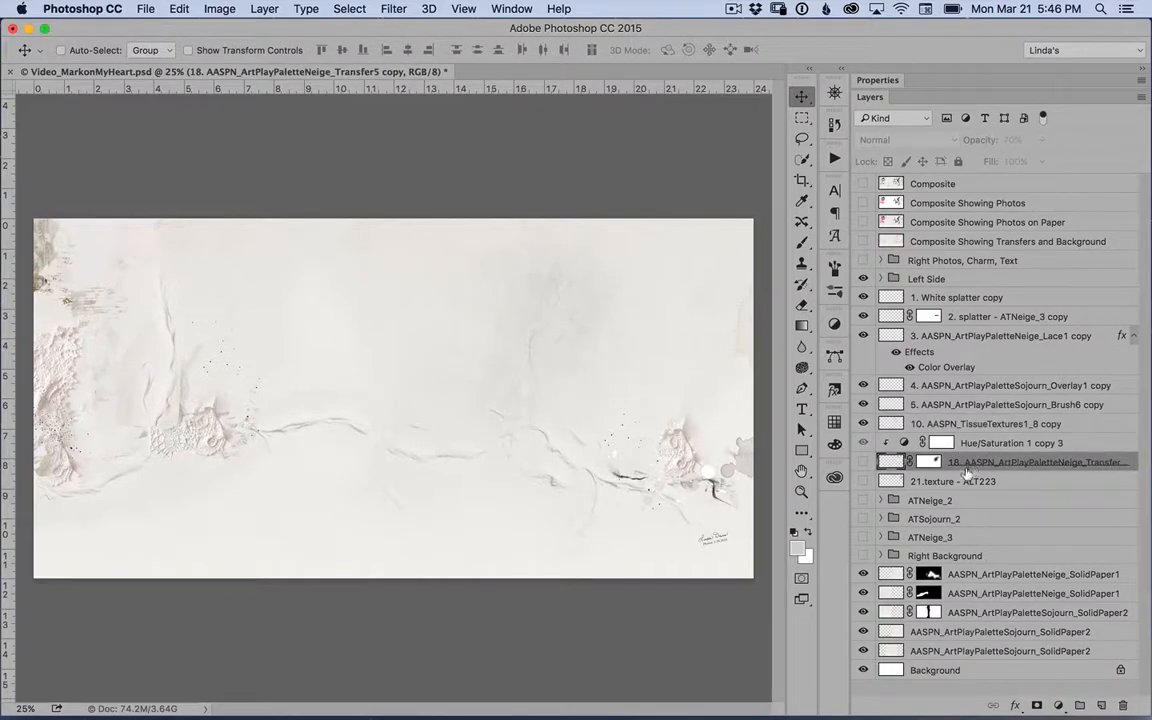
click(863, 461)
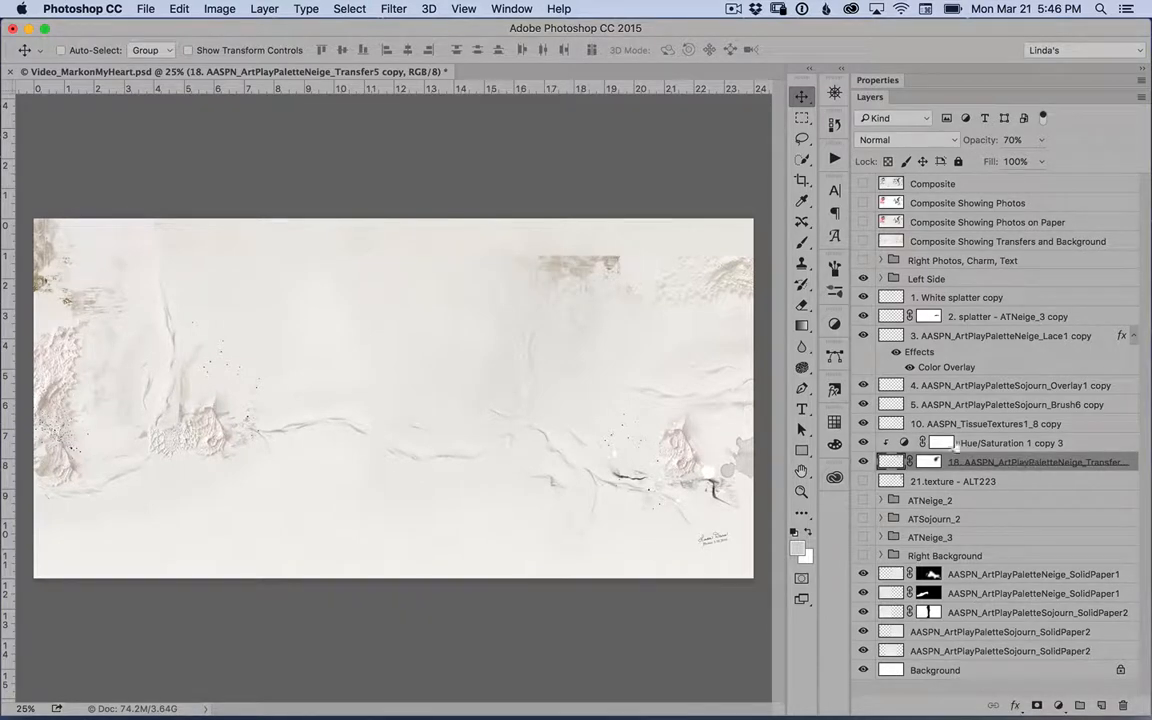
drag(707, 282, 702, 238)
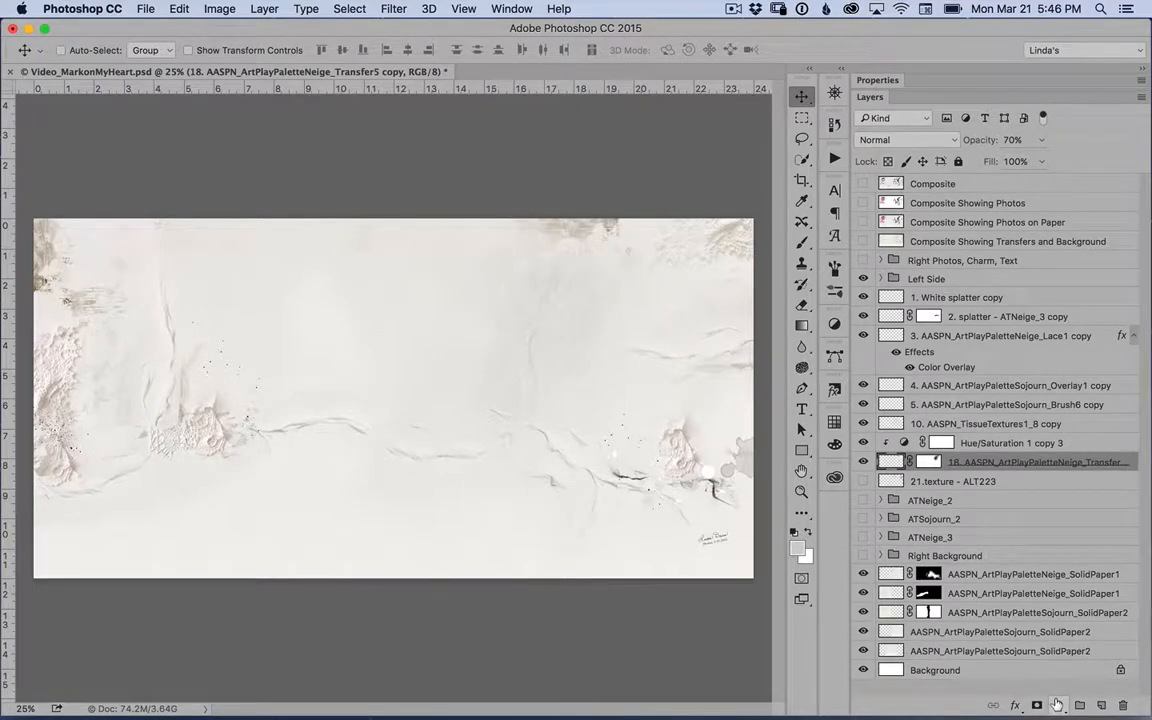
Examine the preset and settings of the Hue/Saturation adjustment clipped to the Transfer5 layer.
double_click(1037, 443)
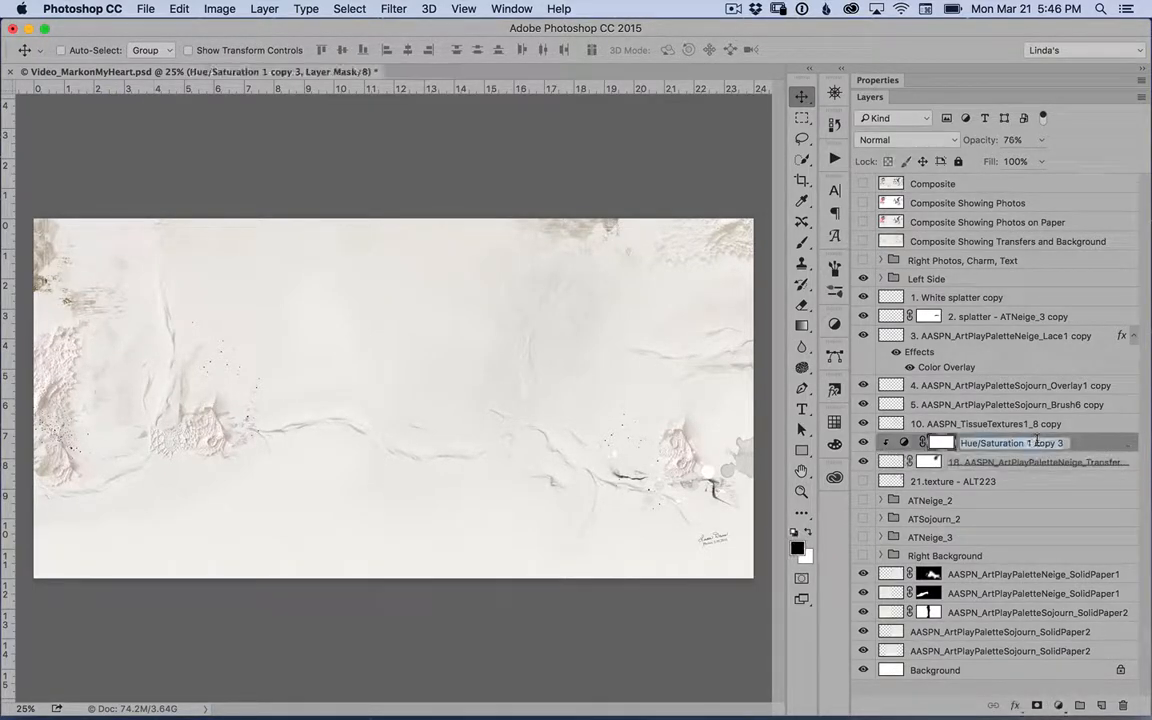
double_click(905, 443)
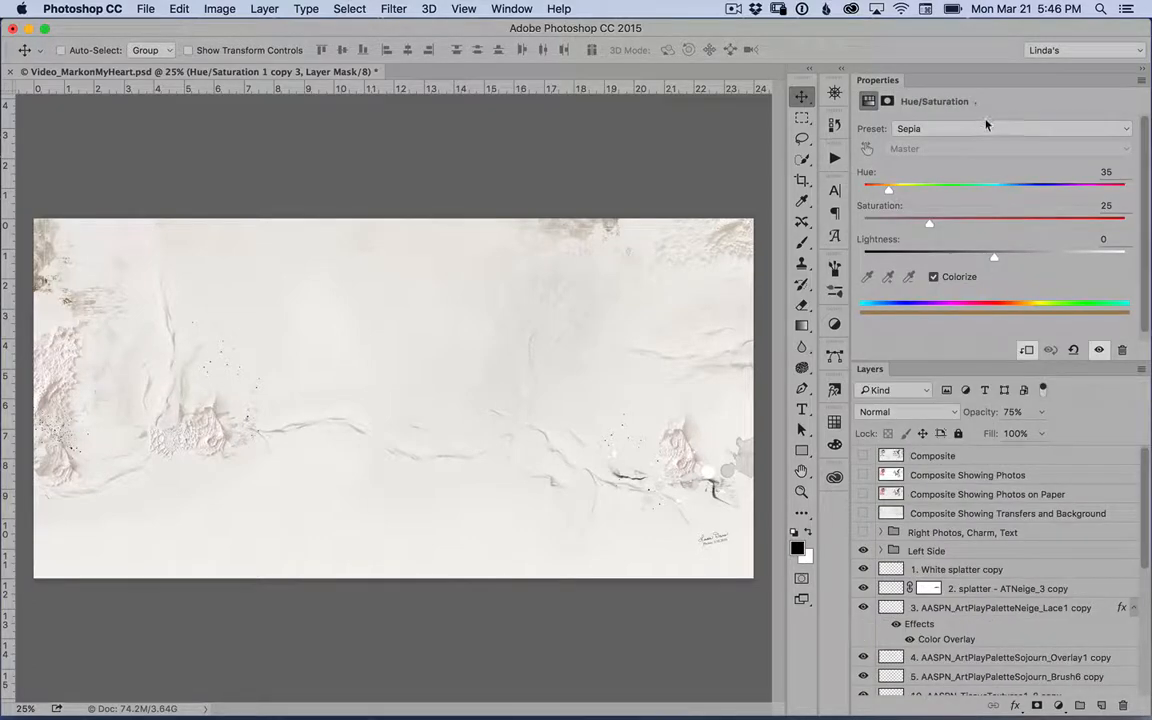
click(1122, 130)
click(1123, 127)
click(1123, 131)
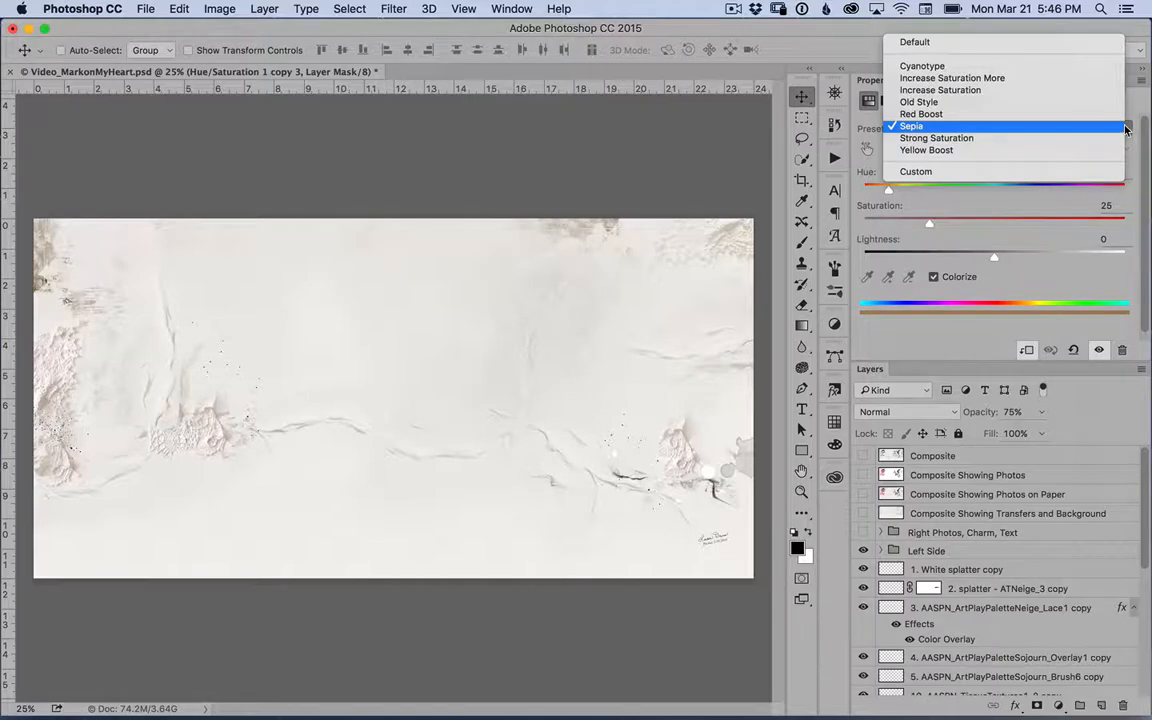
click(1118, 127)
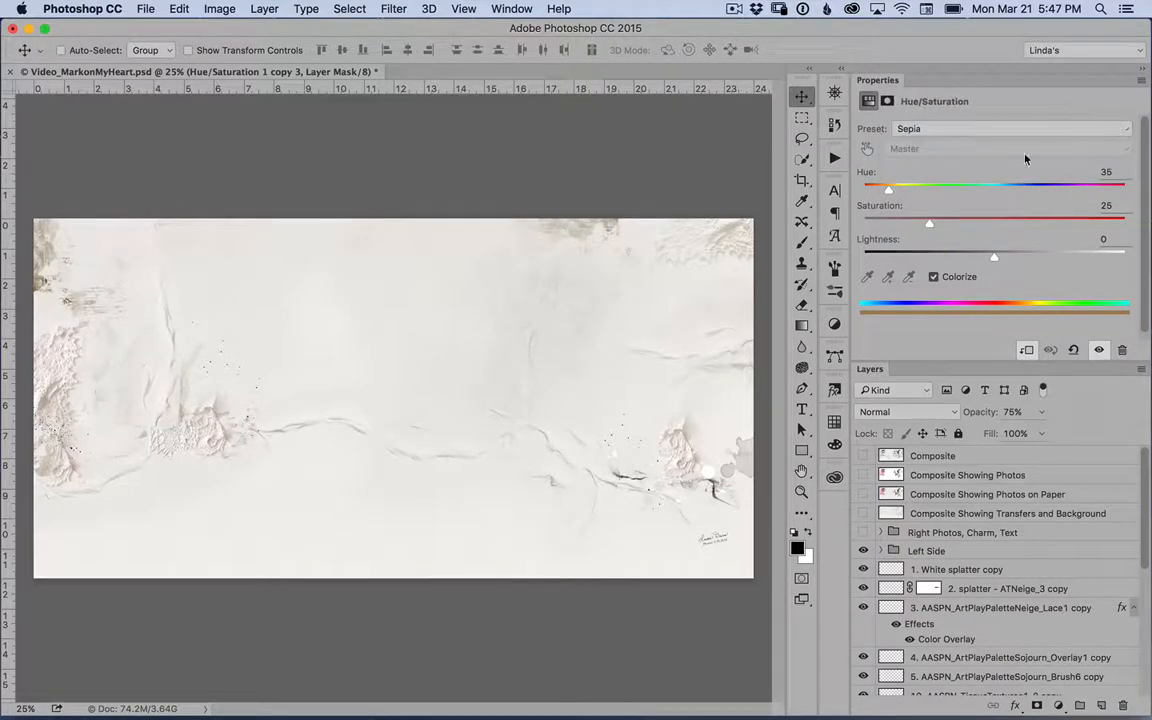
double_click(996, 84)
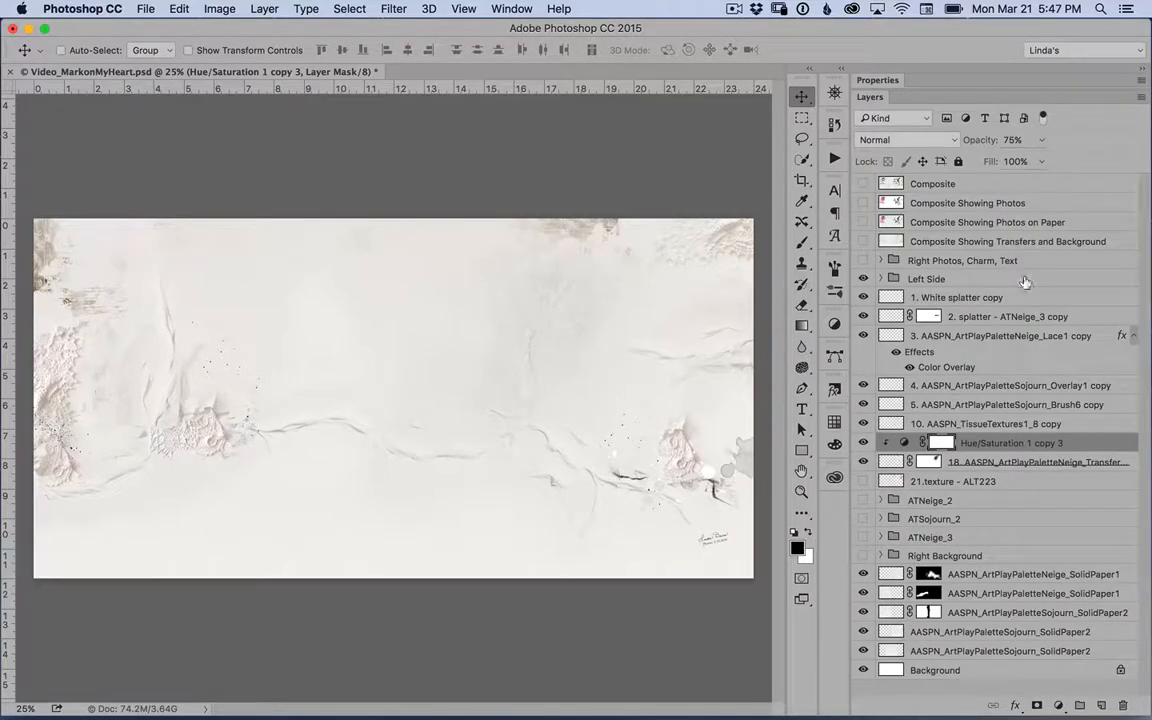
Show the "21.texture - ALT223" layer and reorder it directly above the Hue/Saturation 1 copy 3 adjustment.
click(995, 481)
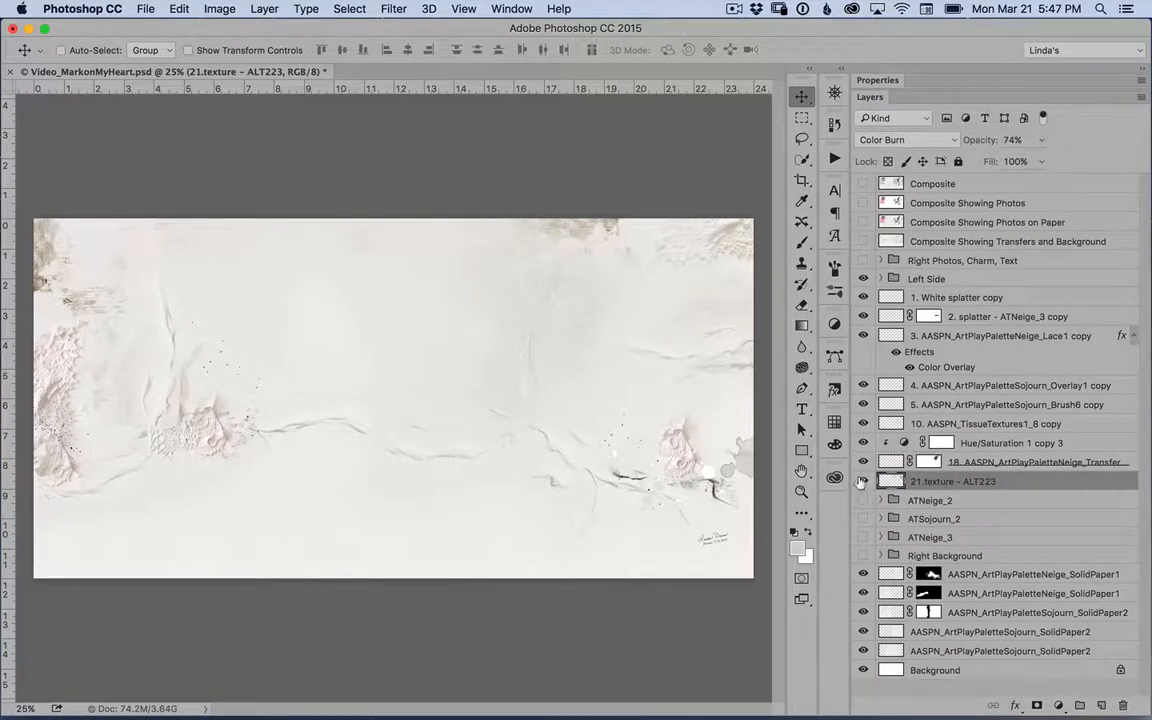
click(862, 481)
click(862, 481)
drag(922, 478, 920, 447)
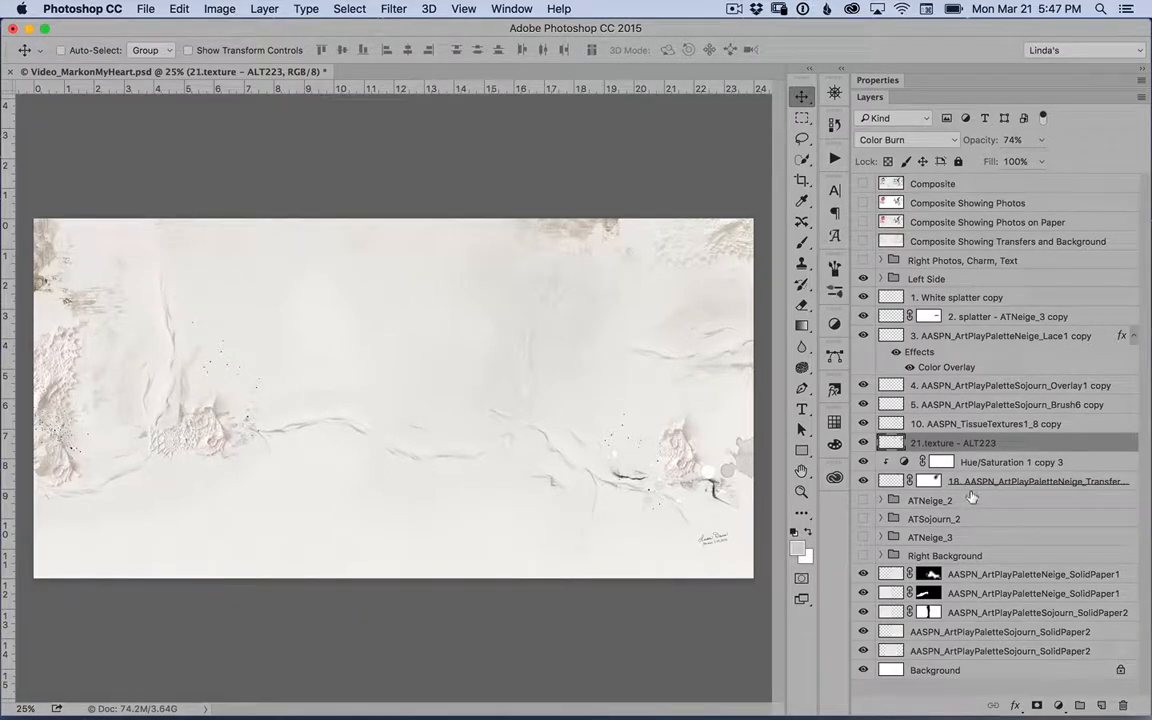
Expand and show the ATSojourn_2 group, and show its "8. texture - ATSojourn_2" layer.
click(890, 518)
click(879, 518)
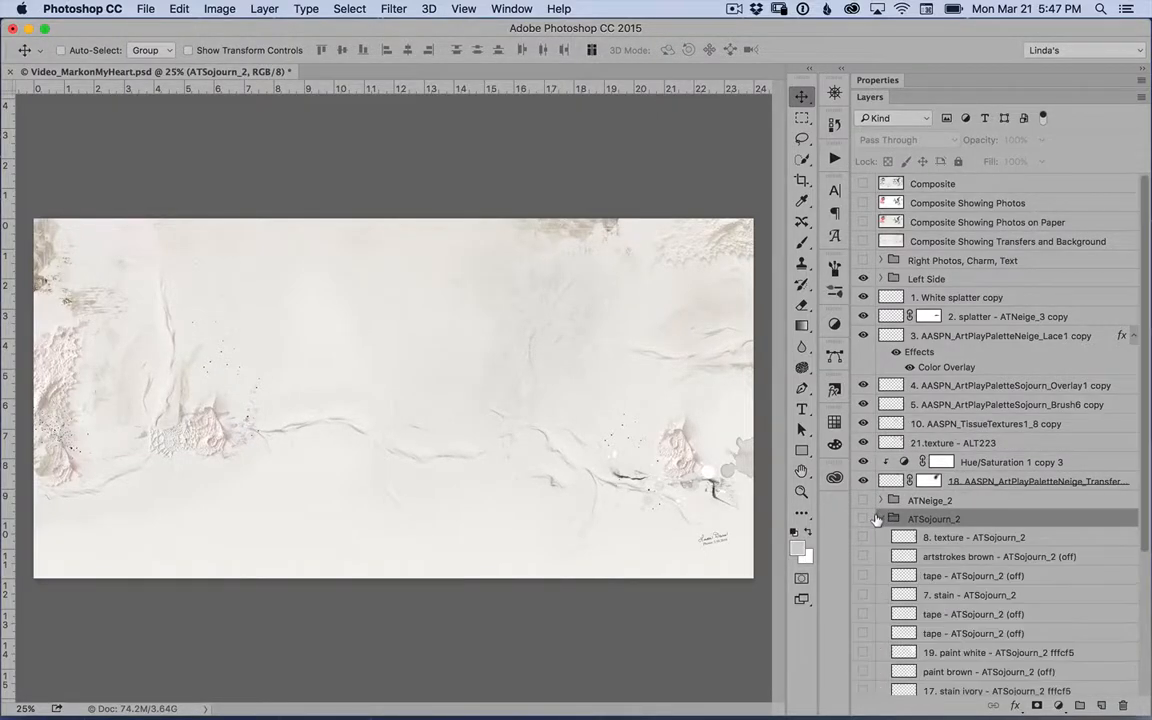
scroll(1145, 447, down, 5)
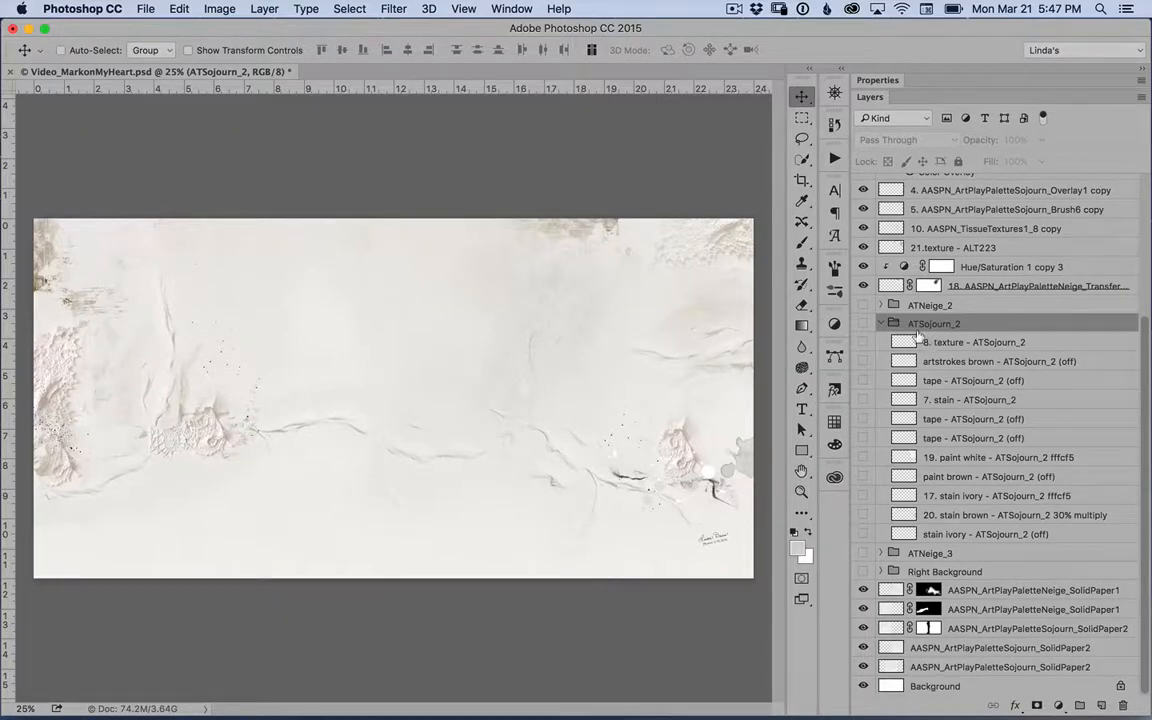
click(861, 323)
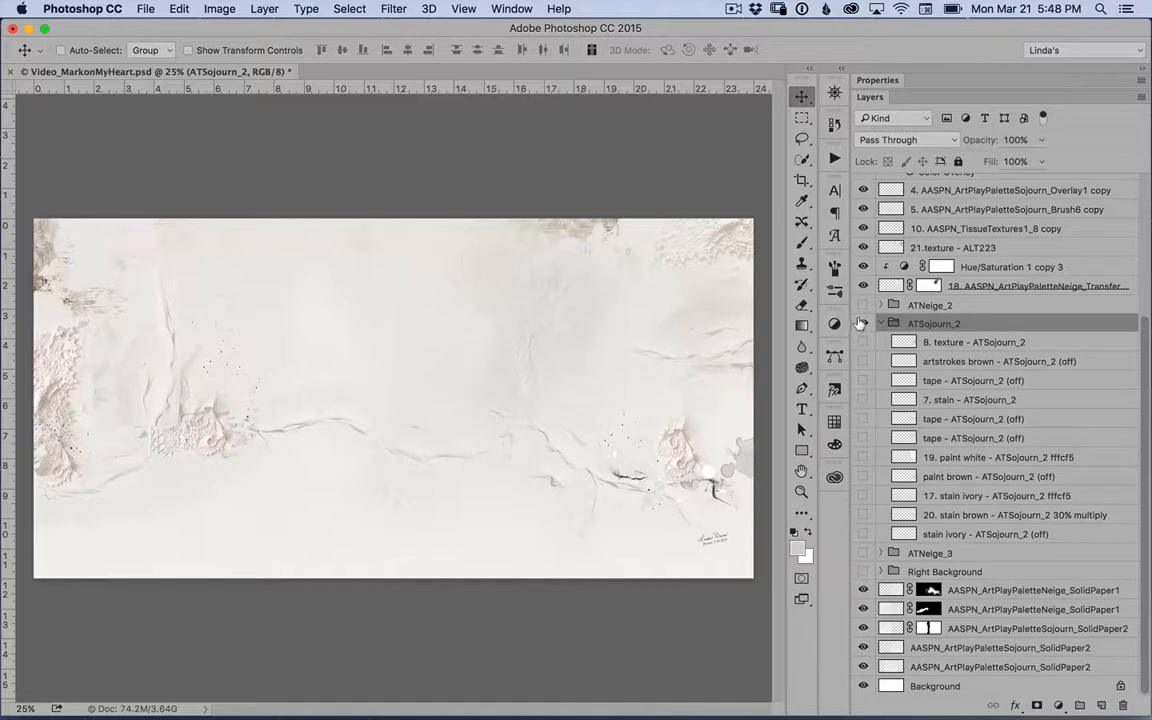
click(938, 342)
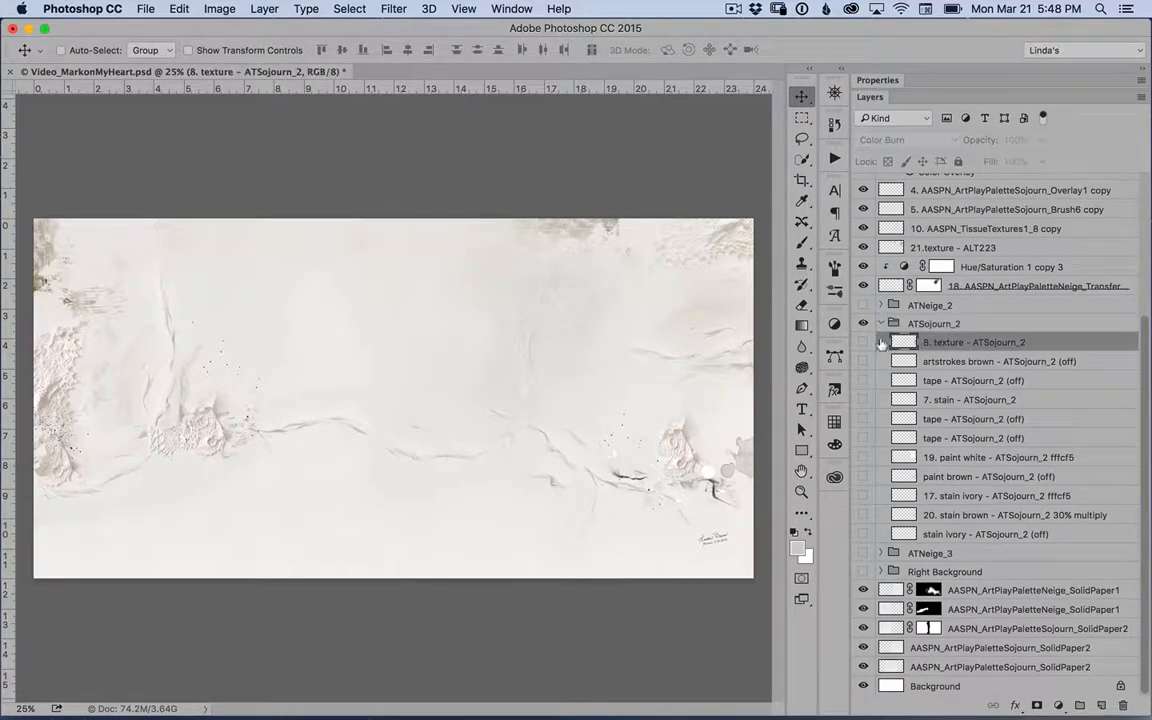
click(862, 342)
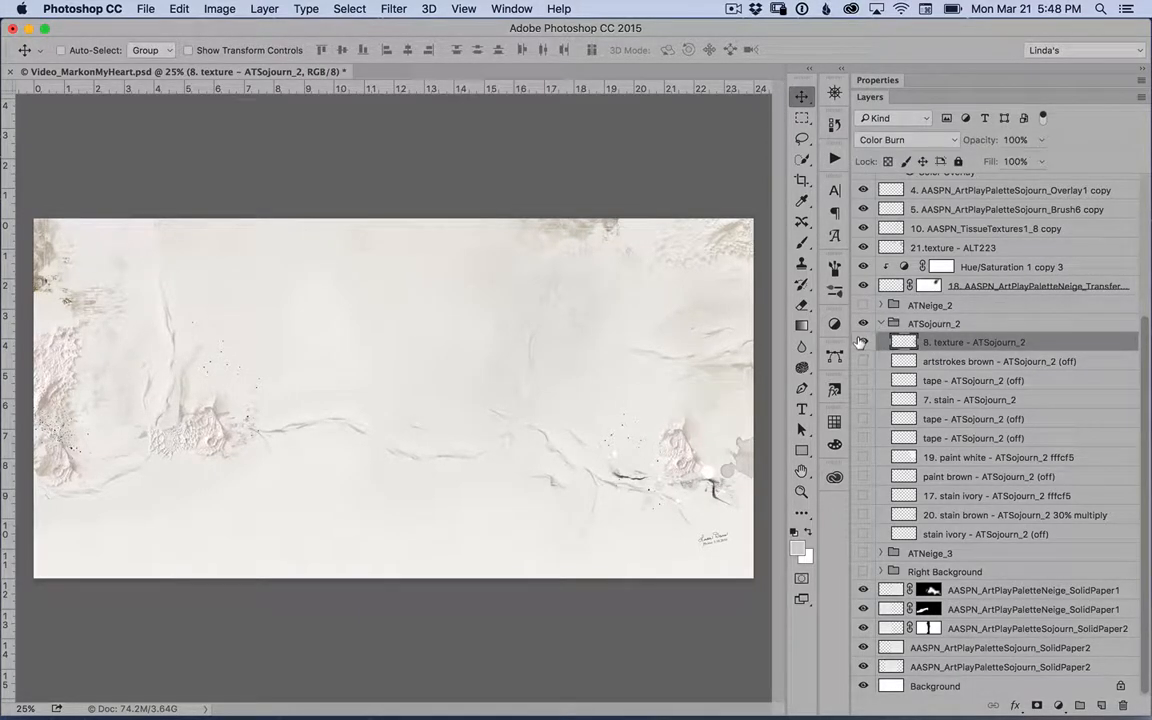
Preview the "artstrokes brown" layer and the uppermost "tape" layer in ATSojourn_2 one at a time, hiding each again.
click(938, 361)
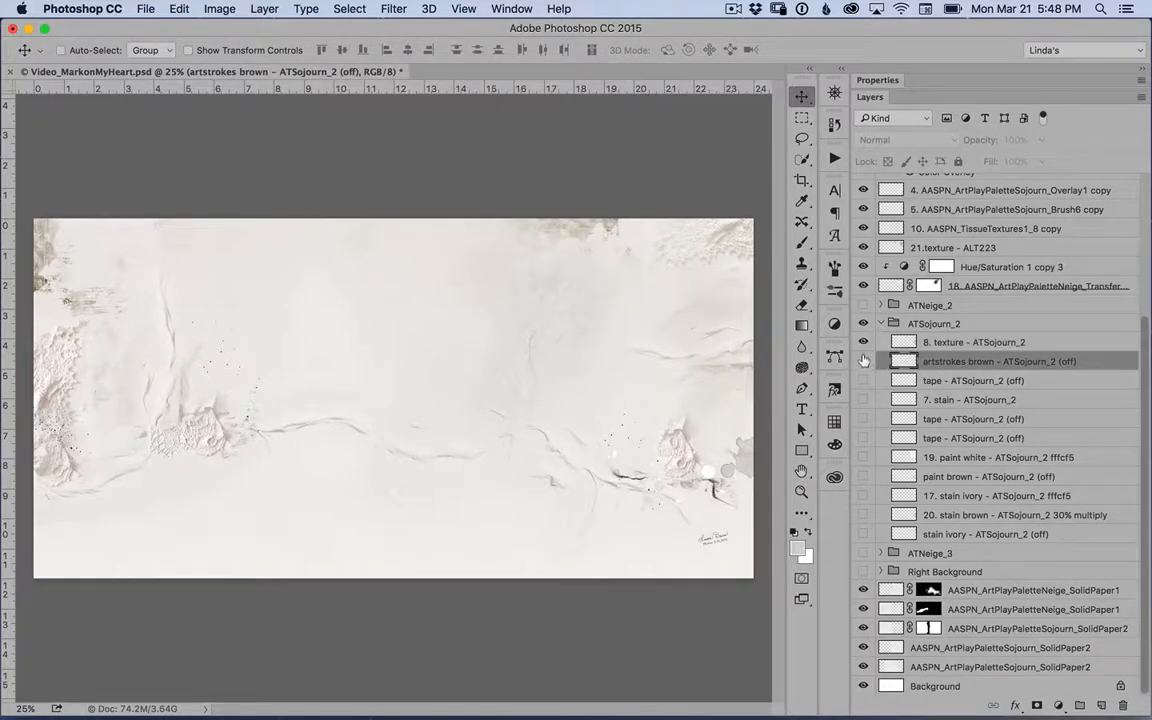
click(864, 361)
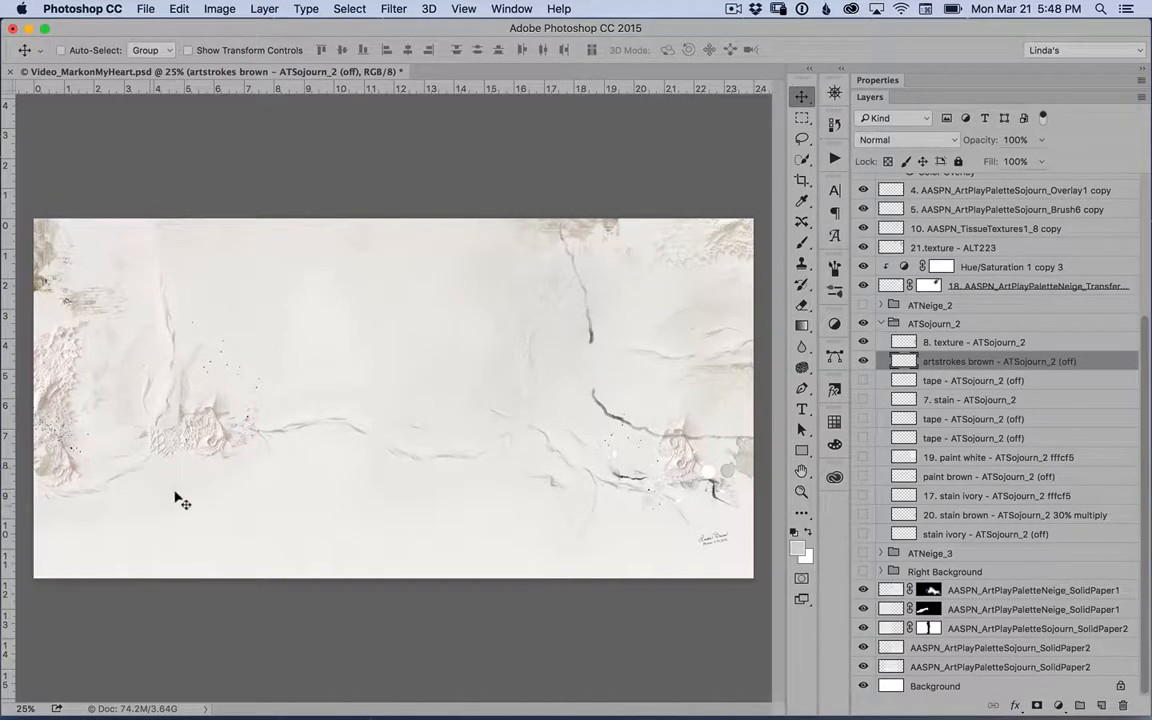
click(863, 361)
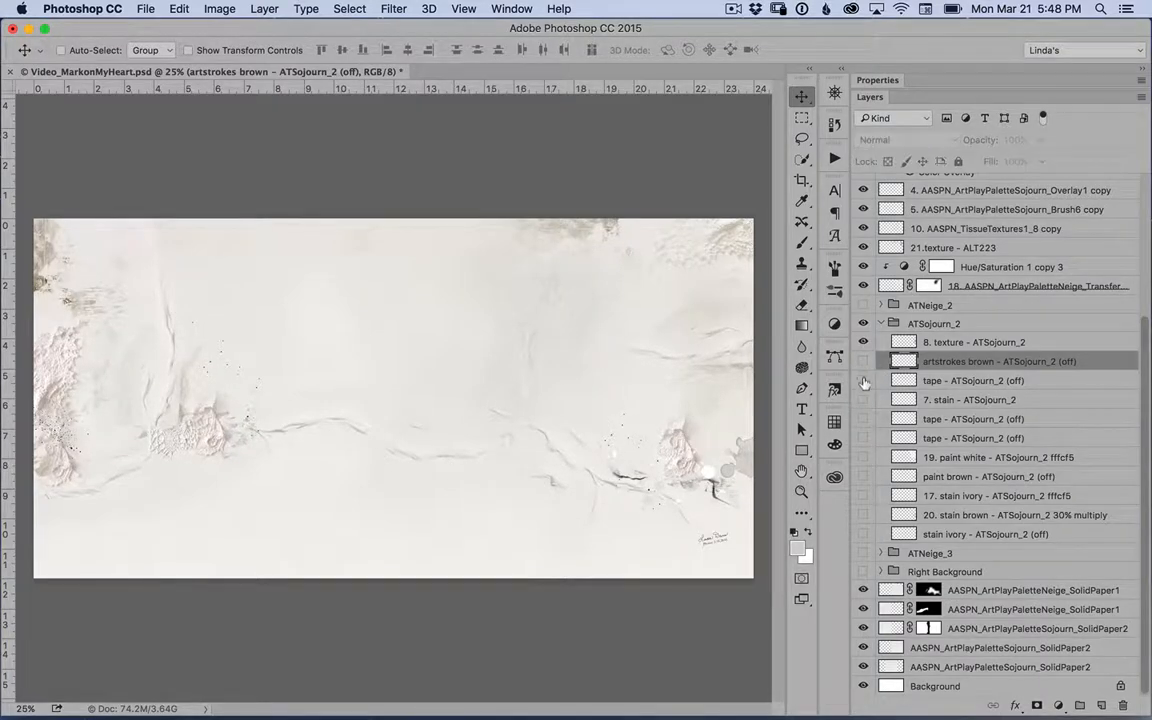
click(863, 381)
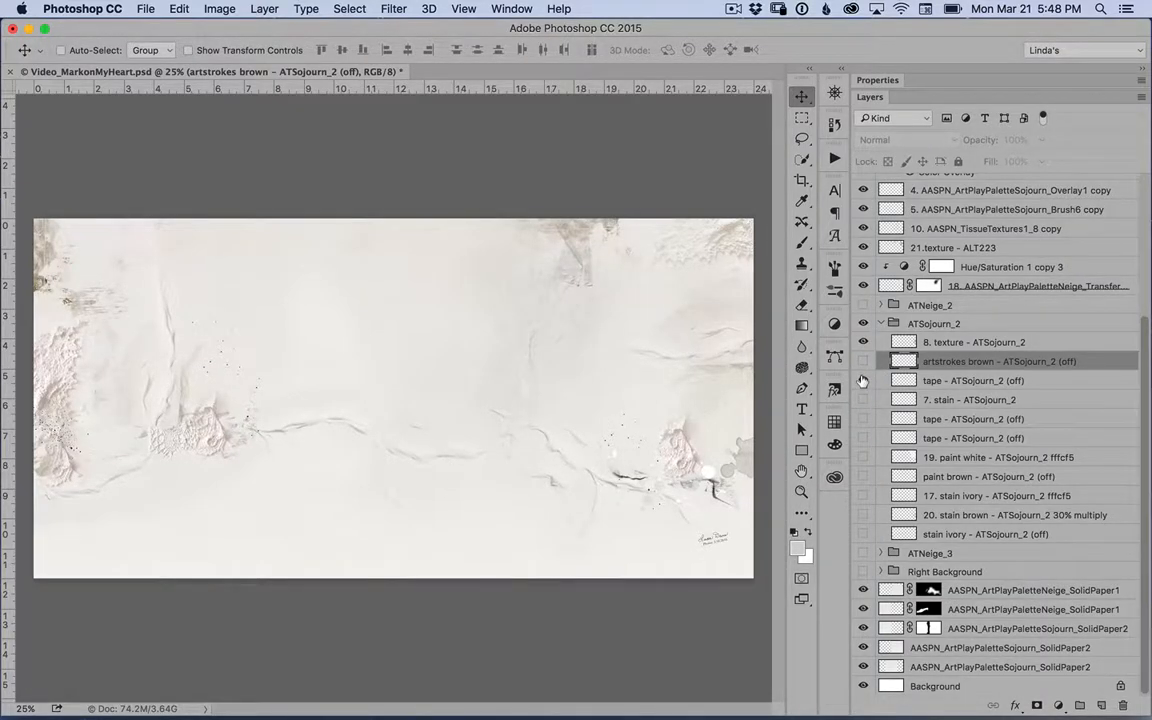
click(862, 381)
Show the "7. stain" and "19. paint white" layers in the ATSojourn_2 group.
click(862, 399)
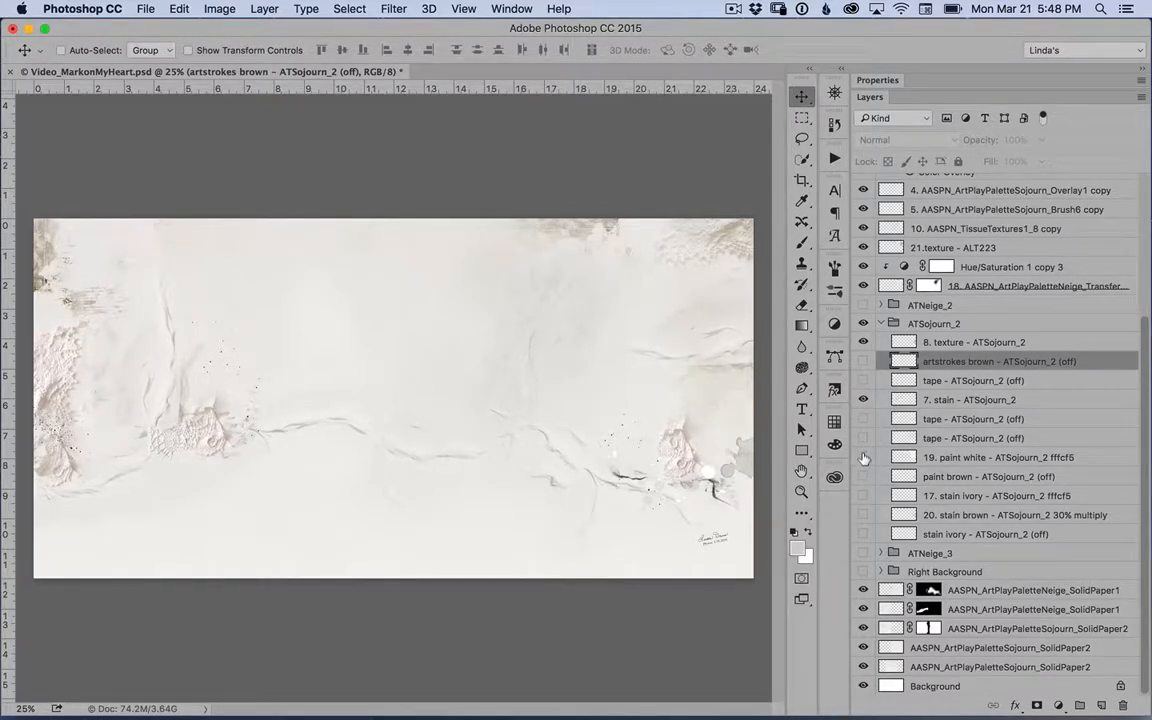
click(864, 457)
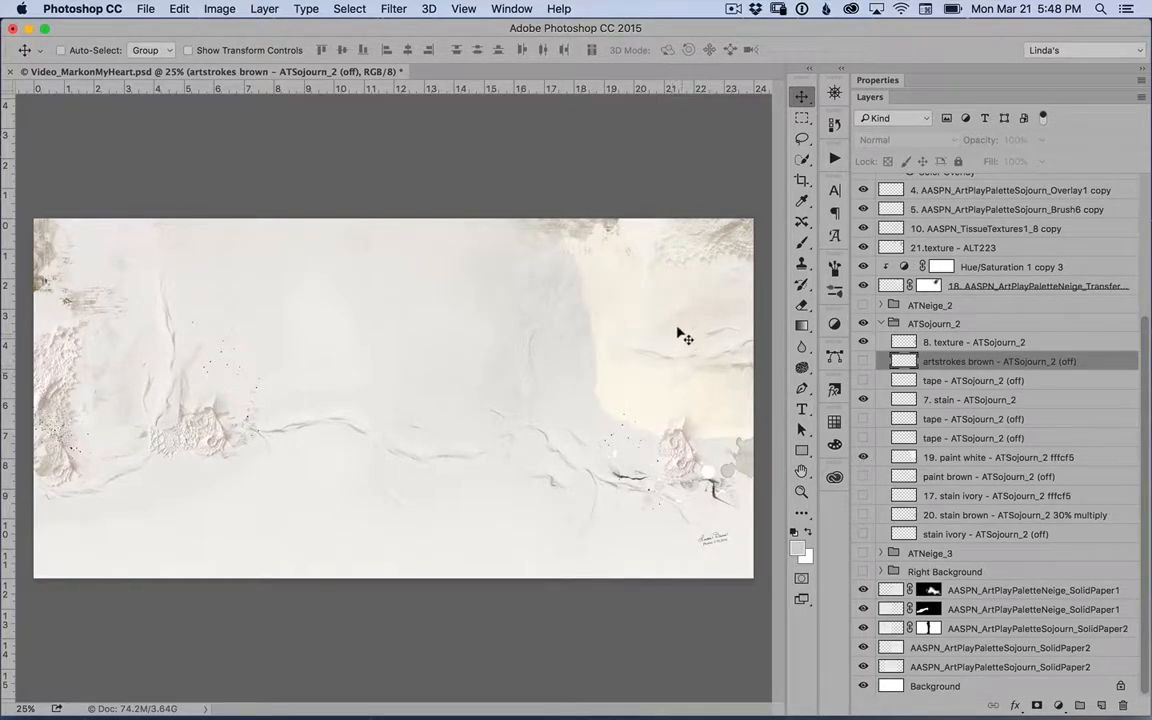
Copy the hex code fffcf5 from the "19. paint white" layer's name and set it as the foreground color.
click(1057, 457)
double_click(1060, 457)
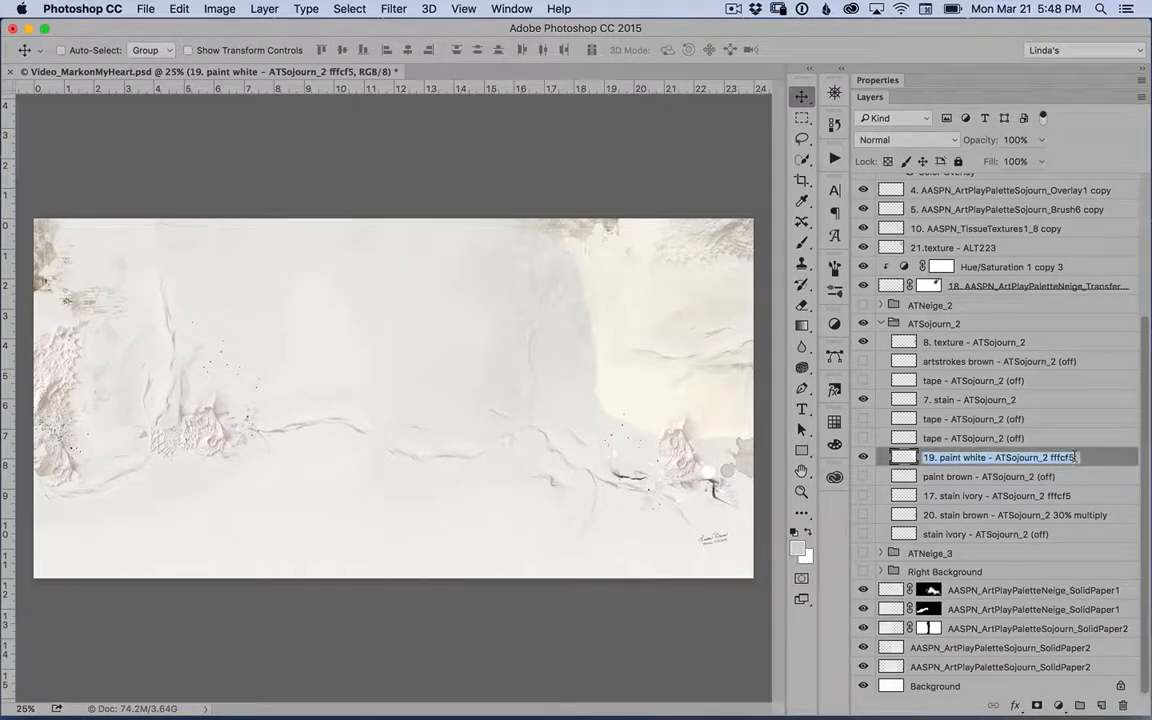
click(1075, 457)
drag(1073, 457, 1052, 457)
key(super+c)
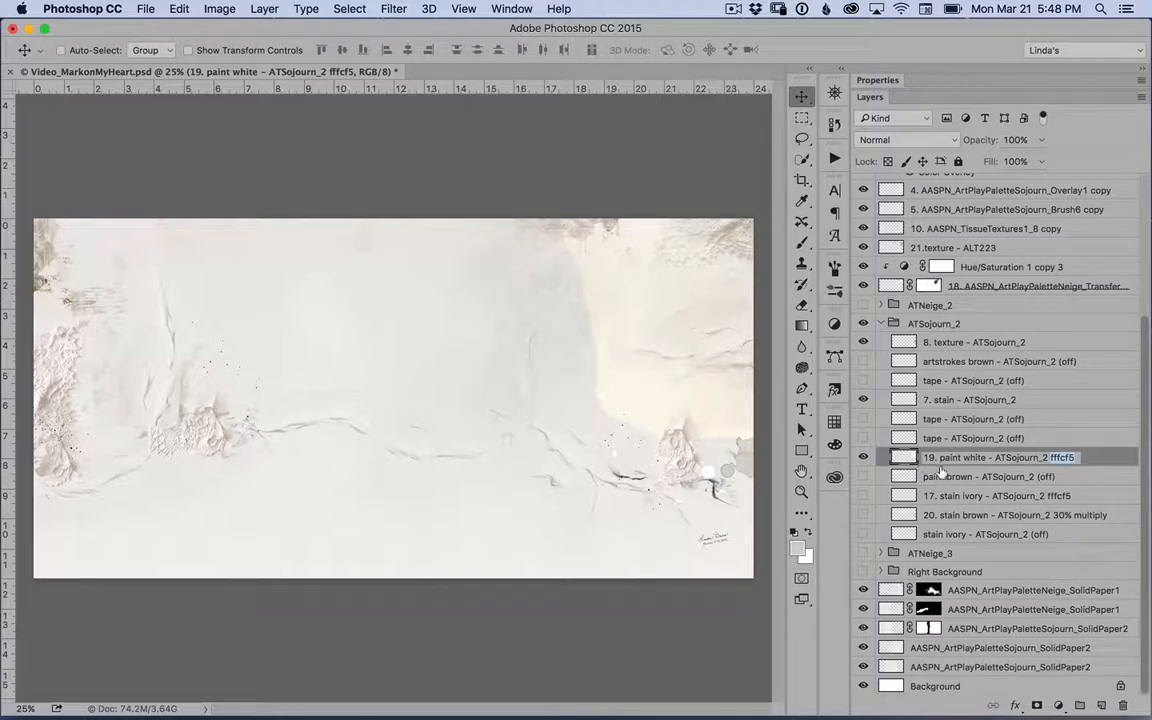
click(799, 549)
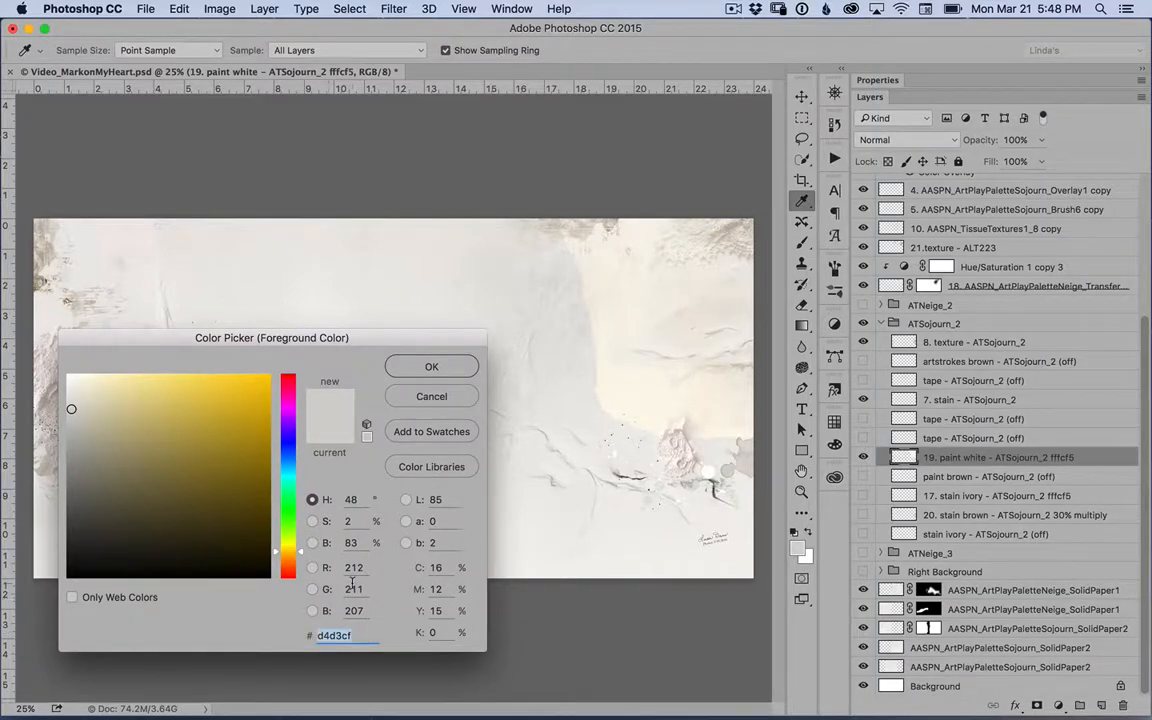
key(super+v)
click(431, 369)
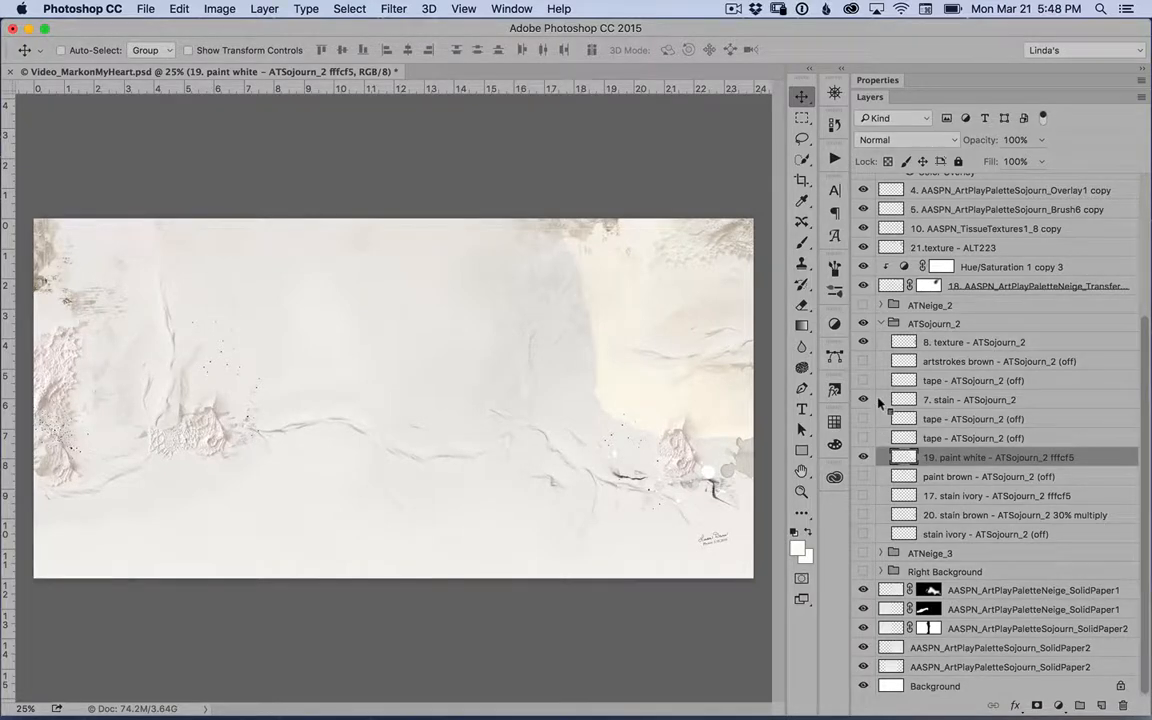
Fill the "19. paint white" layer with the foreground color at 100% opacity, preserving transparency.
key(shift+BackSpace)
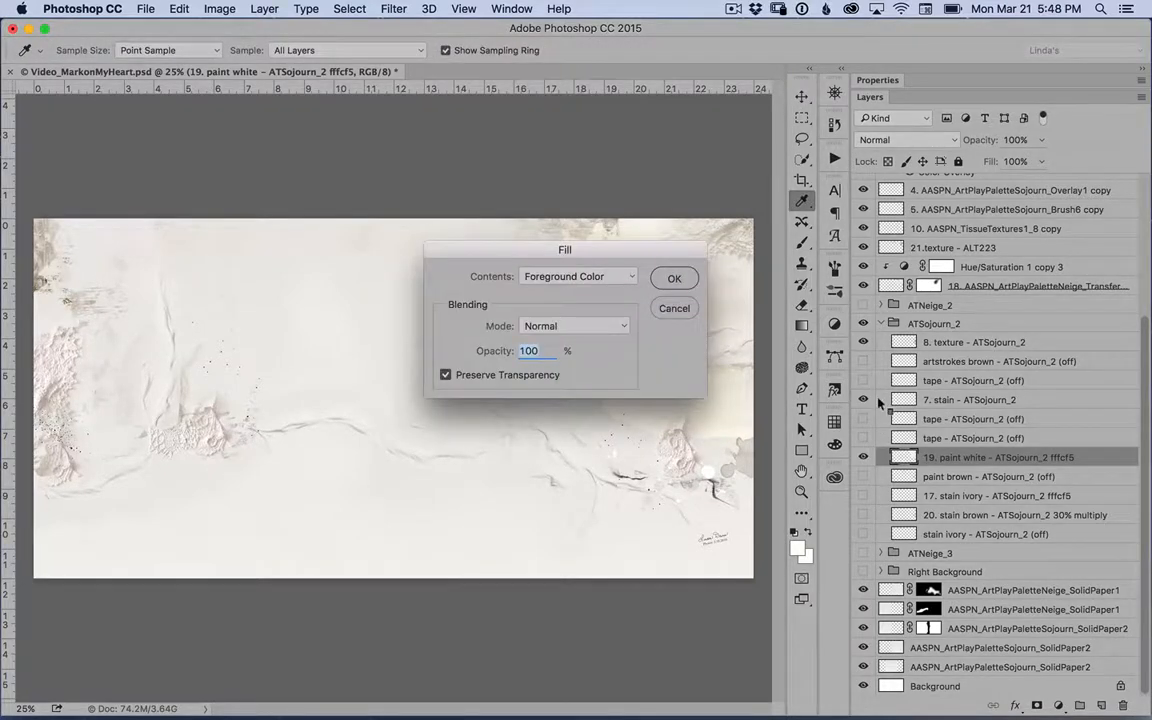
click(675, 279)
key(v)
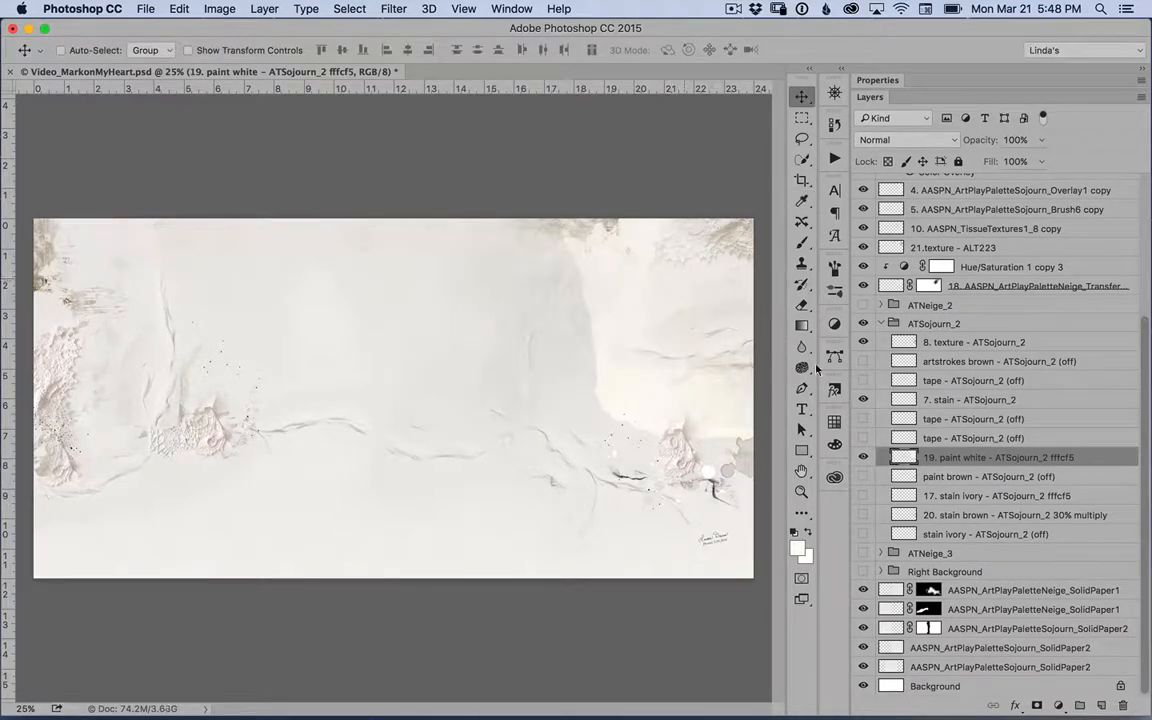
Leave "paint brown" hidden, show the "17. stain ivory" layer and fill it with the foreground color, preserving transparency.
click(965, 476)
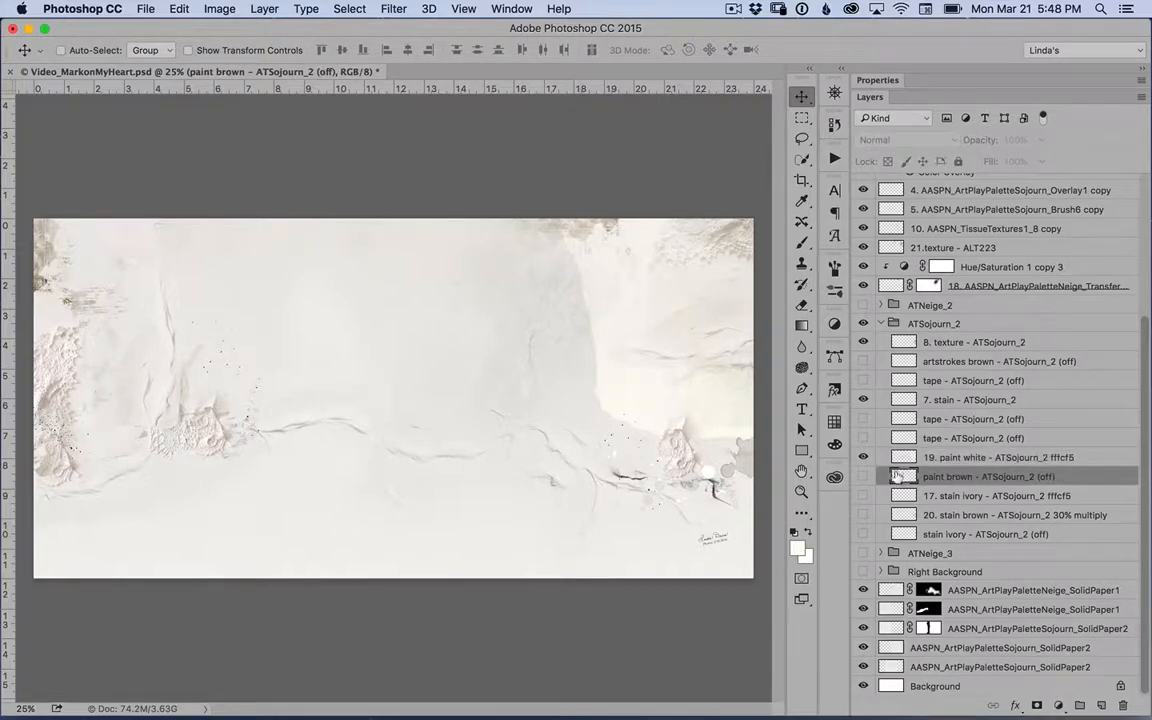
click(862, 476)
click(940, 496)
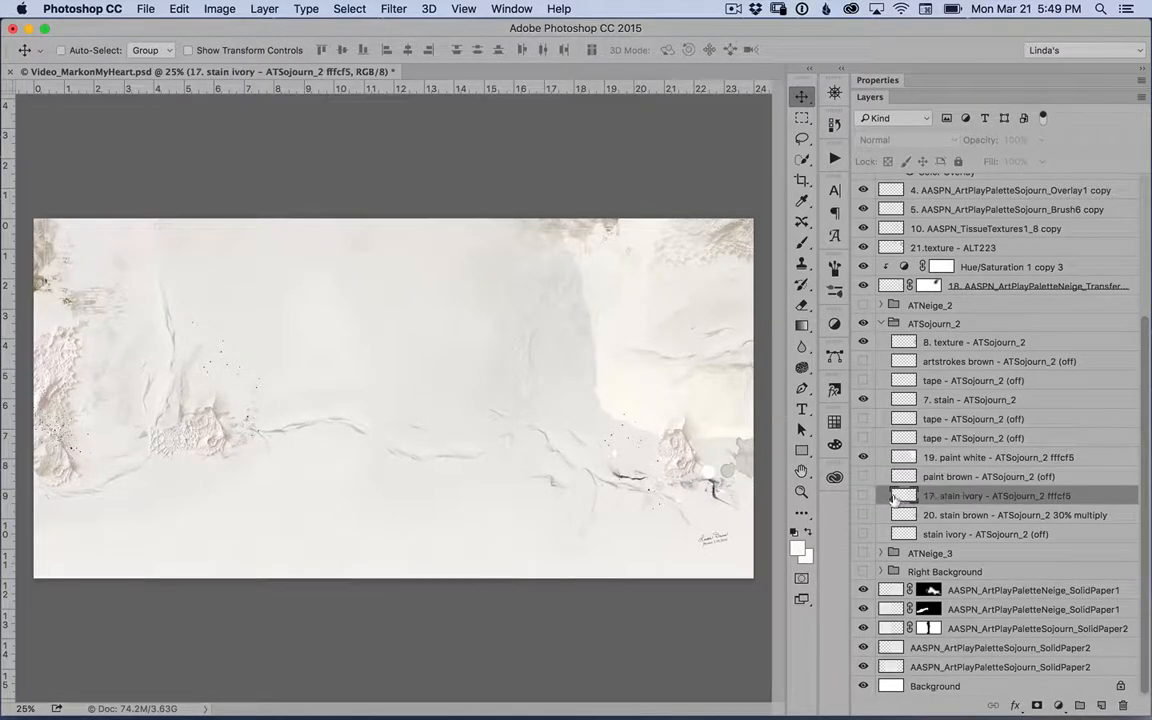
click(864, 496)
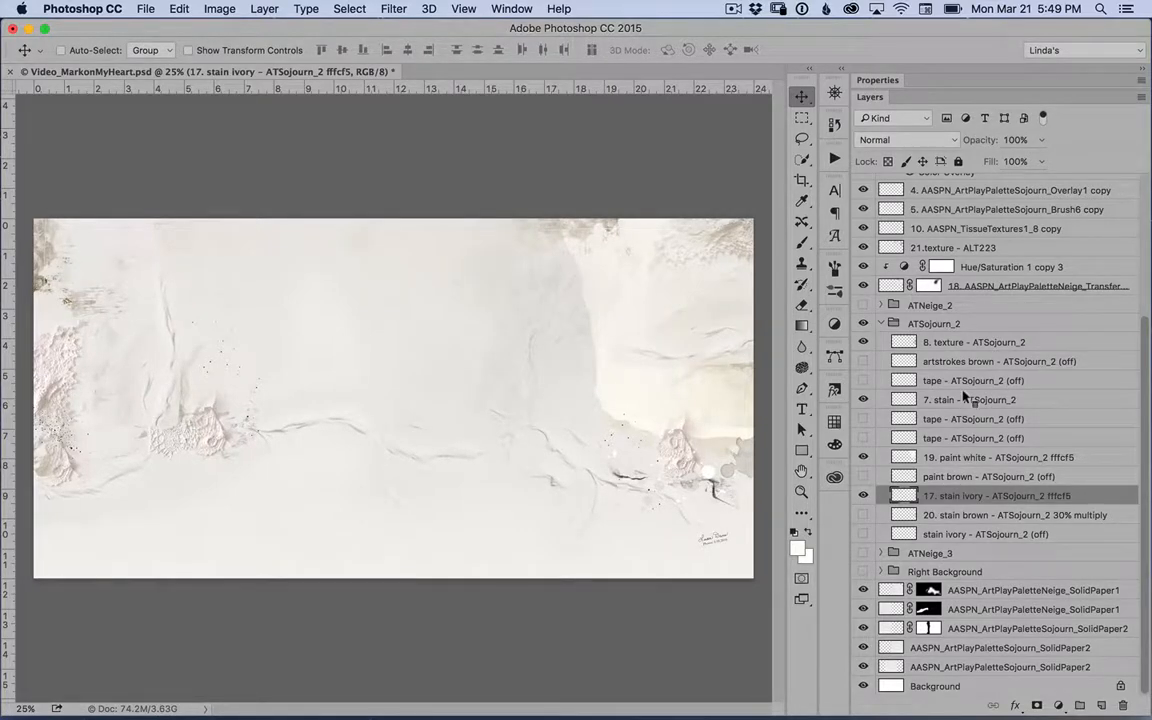
key(shift+F5)
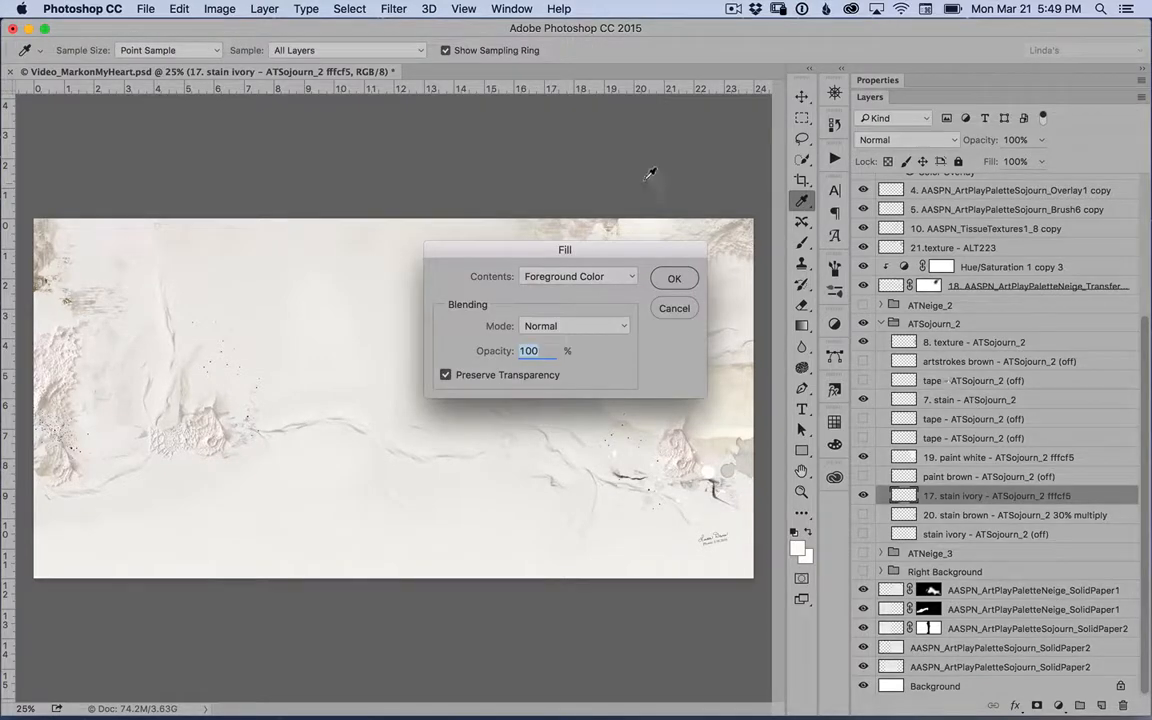
click(673, 278)
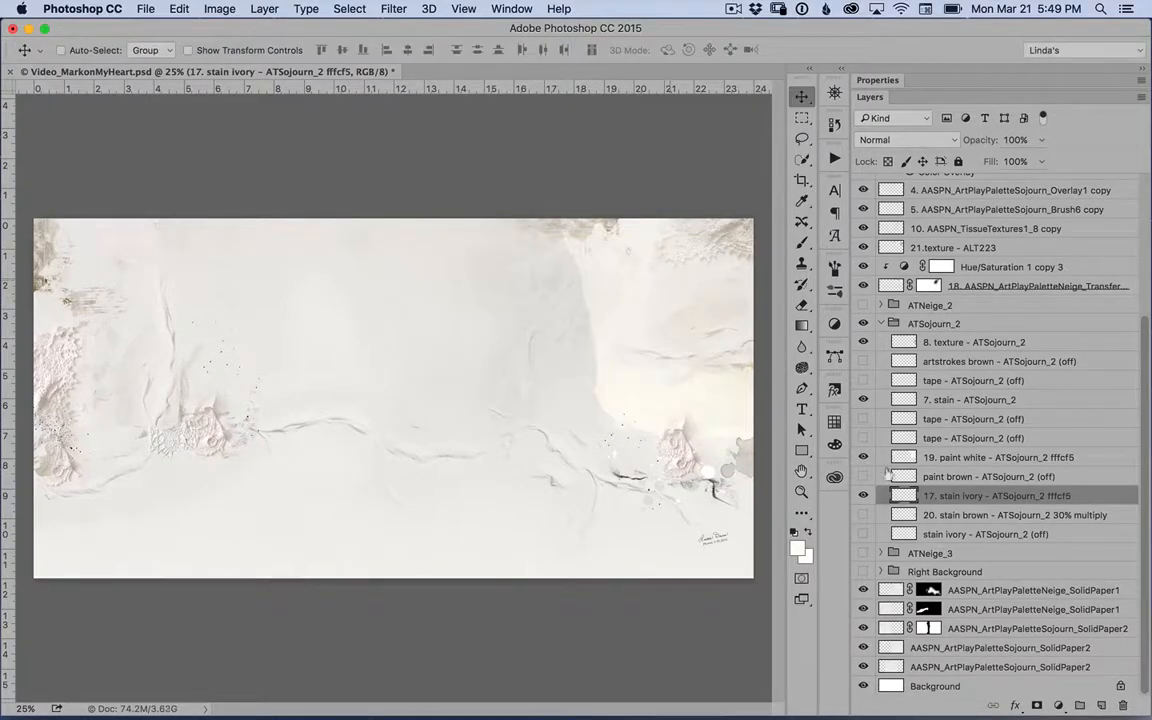
Show the "20. stain brown" layer and lower its opacity to 32%.
click(968, 514)
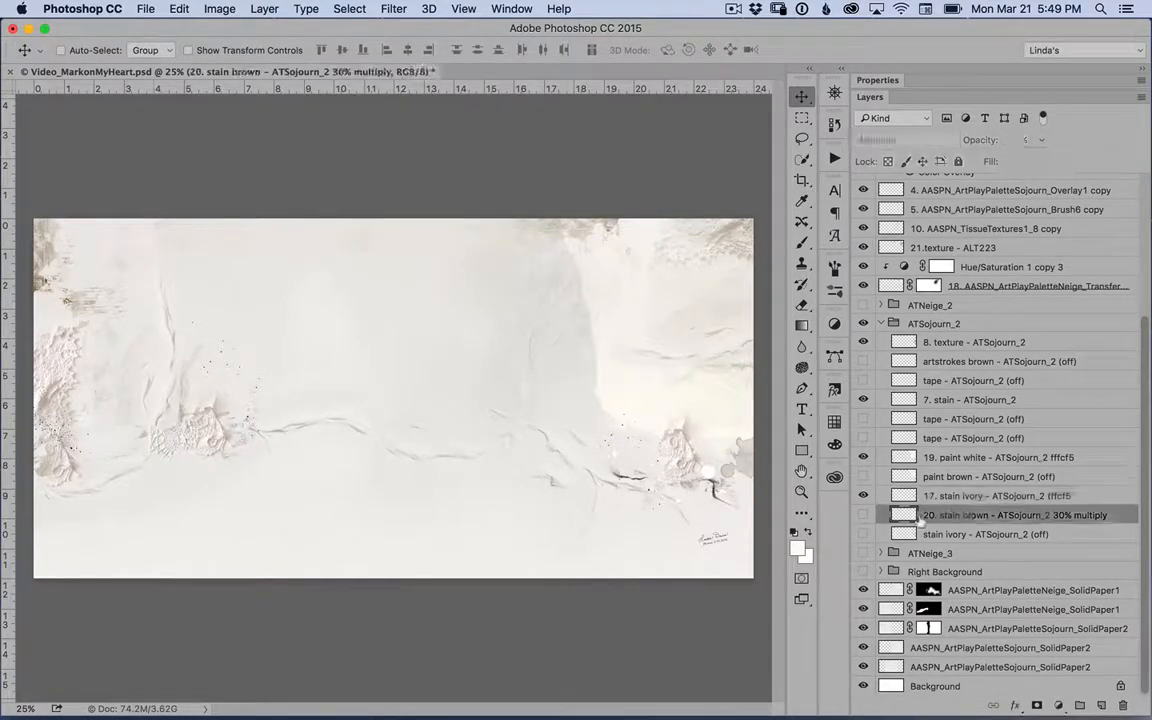
click(863, 514)
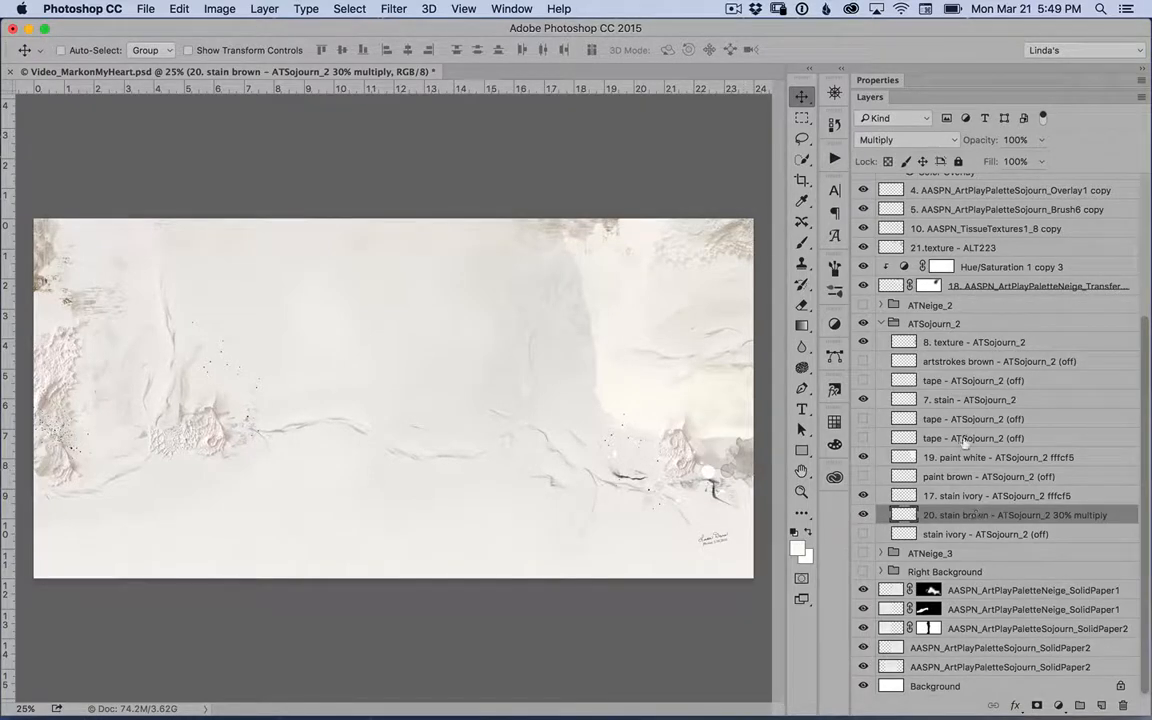
click(1041, 141)
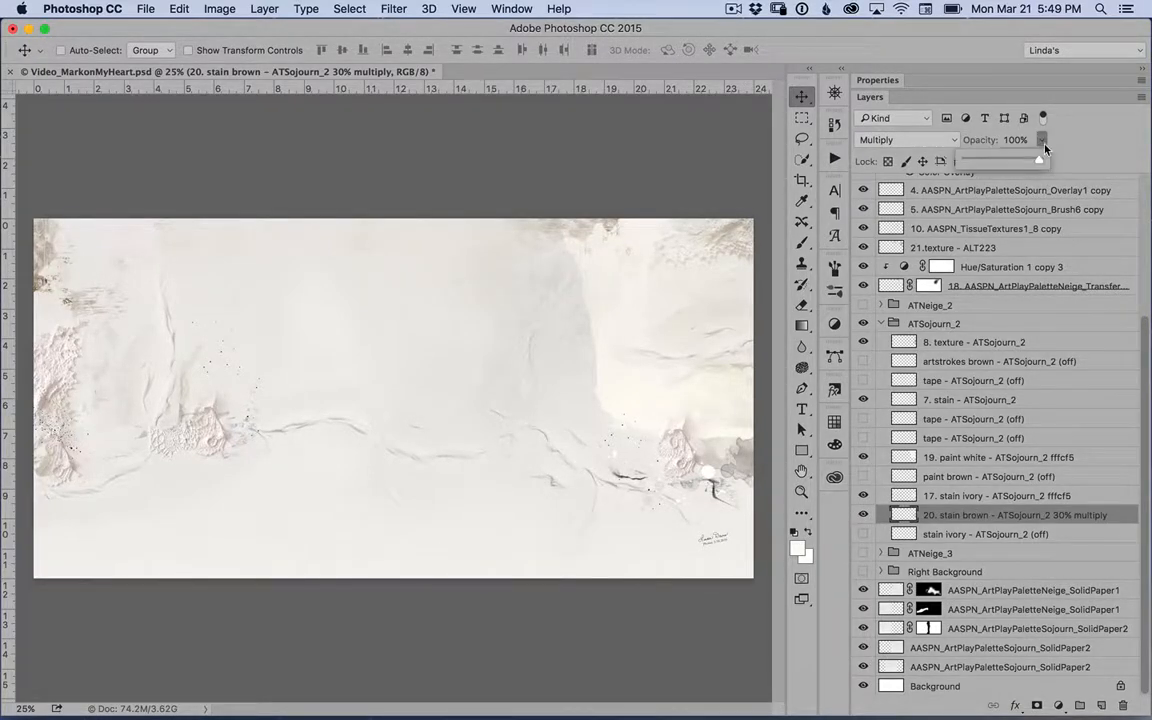
drag(1044, 160, 986, 163)
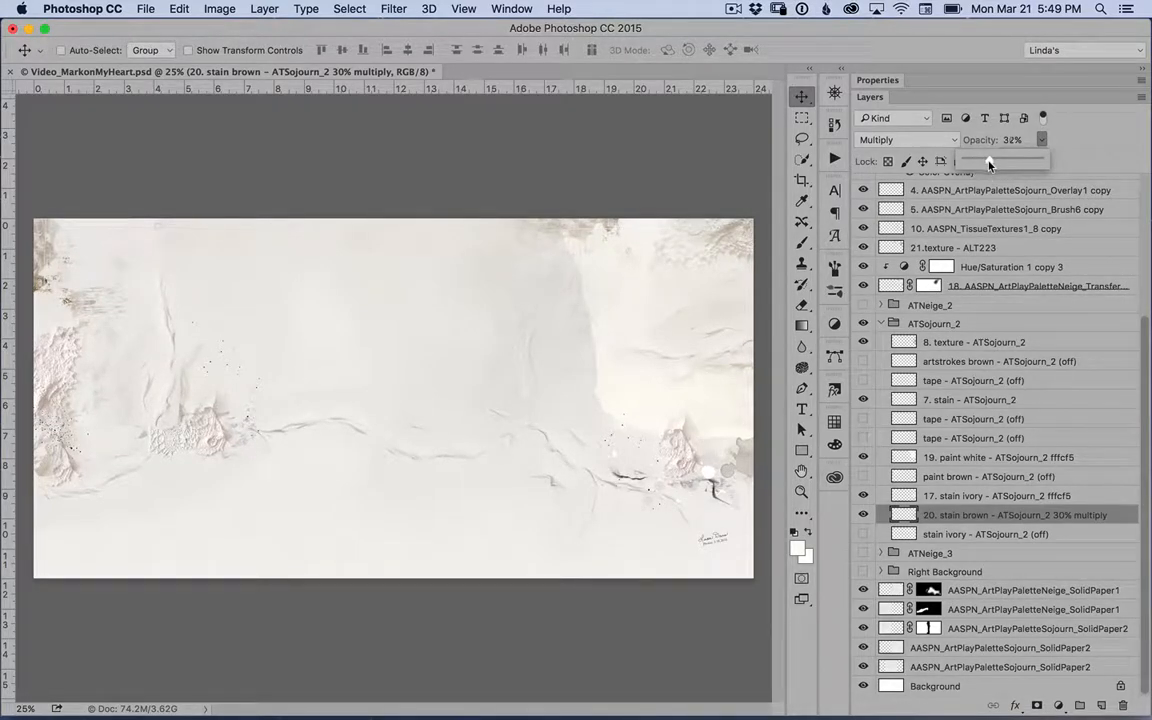
click(1060, 534)
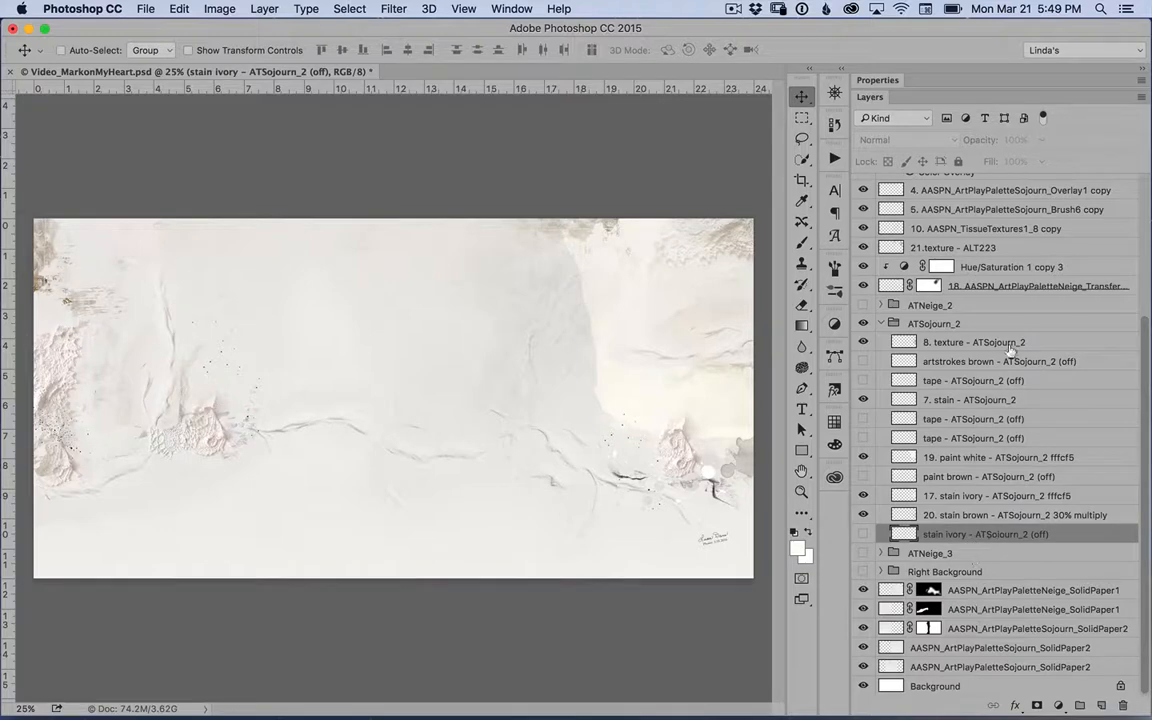
Move the visible texture, stain, paint white, stain ivory and stain brown layers out of ATSojourn_2, stacking them in that order directly above ATNeige_2.
drag(995, 343, 895, 305)
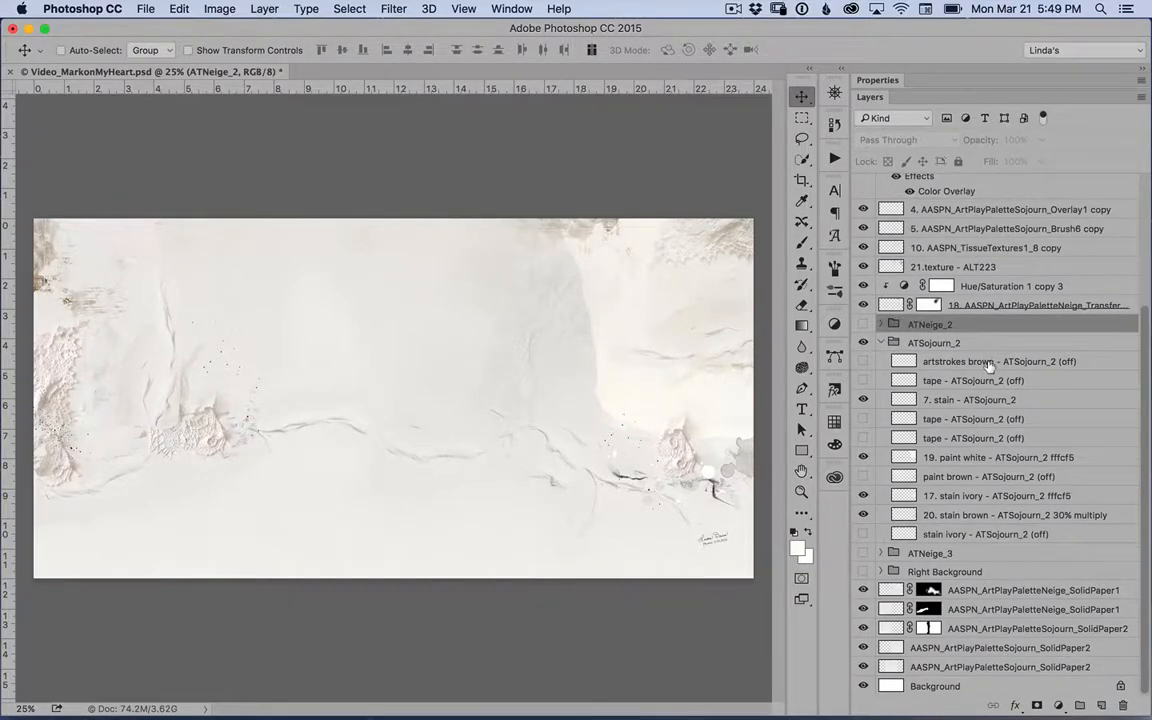
key(super+z)
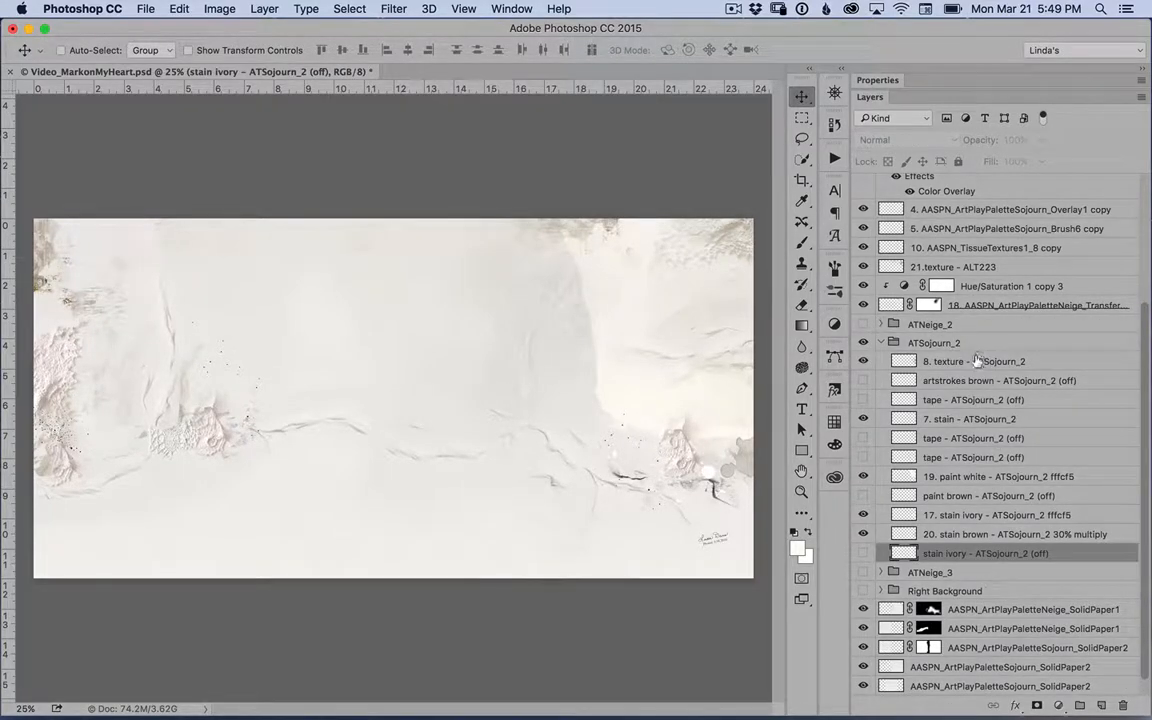
mouse_move(976, 361)
mouse_down()
mouse_move(955, 305)
mouse_move(962, 314)
mouse_up()
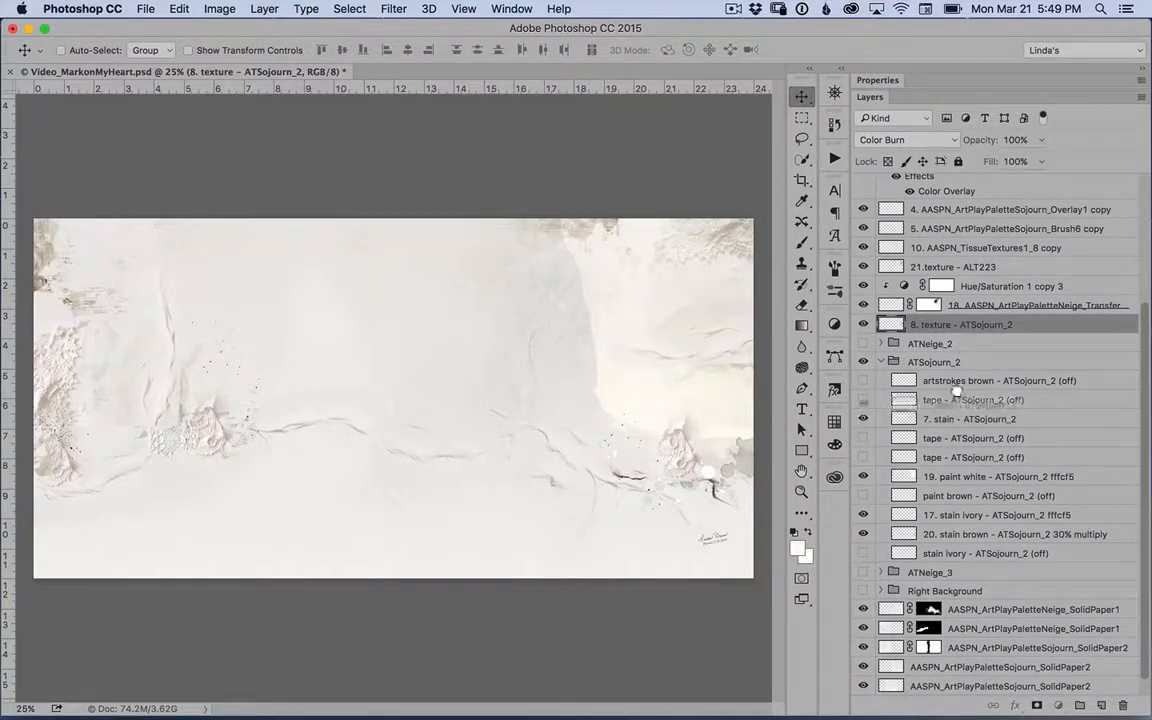
mouse_move(957, 420)
mouse_down()
mouse_move(930, 380)
mouse_move(948, 333)
mouse_move(950, 342)
mouse_up()
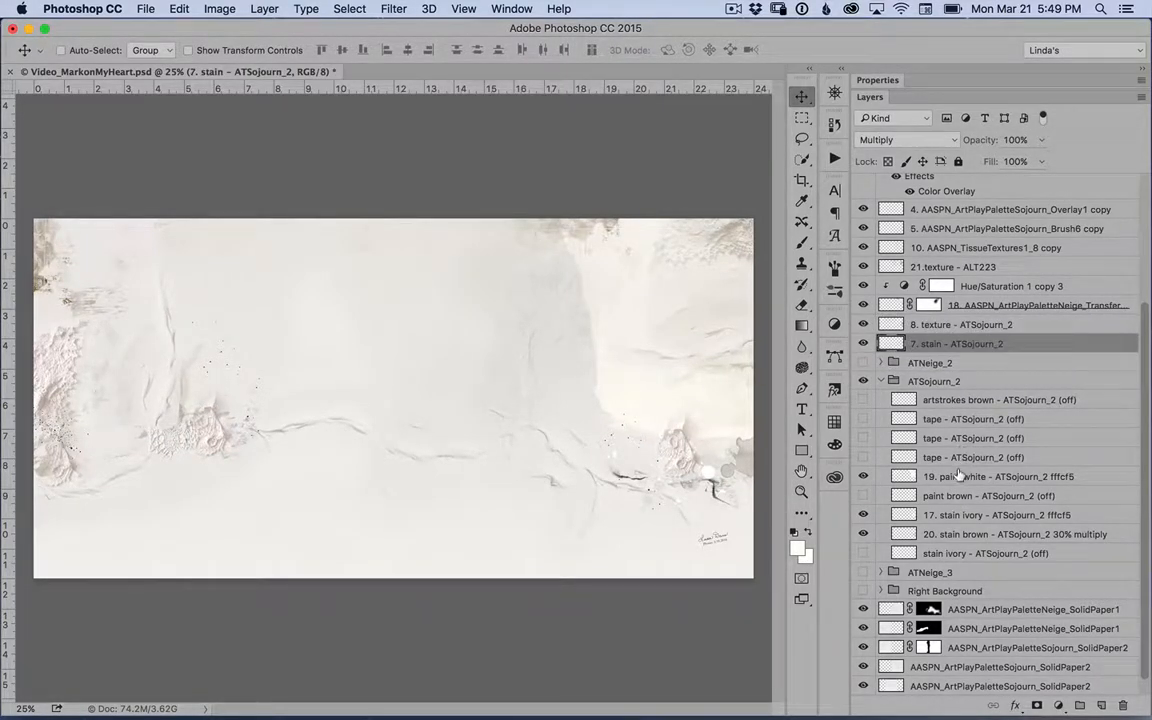
mouse_move(940, 476)
mouse_down()
mouse_move(940, 380)
mouse_move(955, 348)
mouse_move(948, 371)
mouse_up()
drag(957, 534, 955, 392)
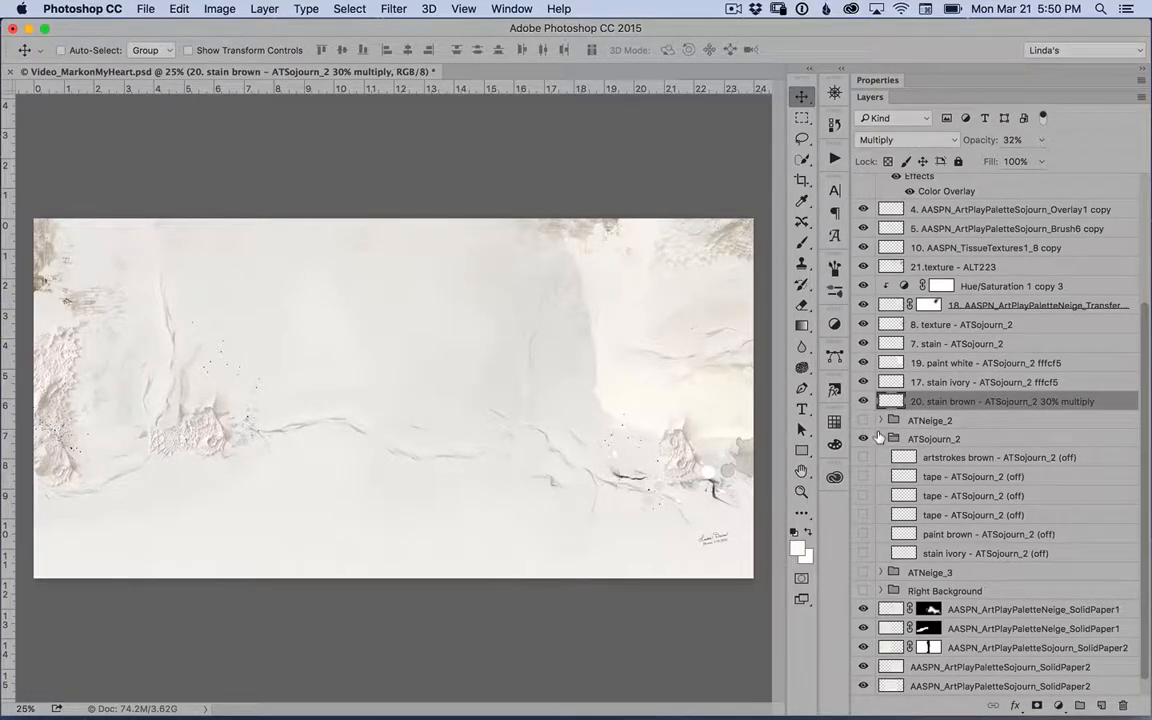
Collapse and hide the ATSojourn_2 group and move it directly above the Background layer.
click(880, 438)
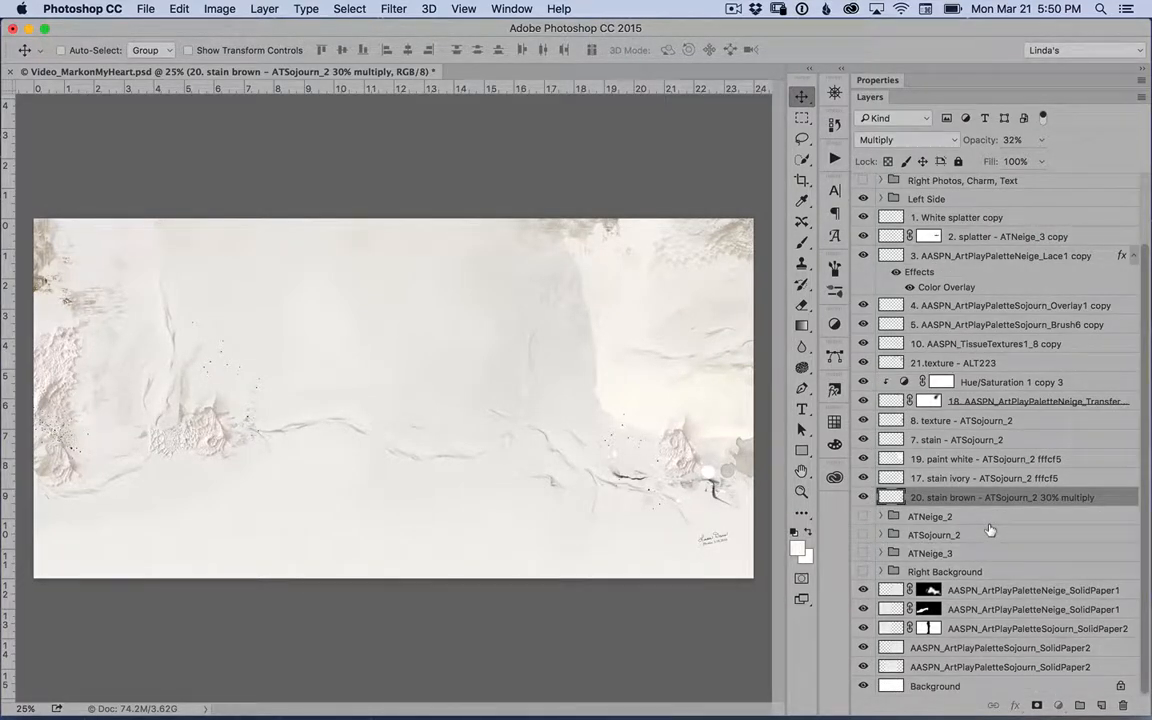
drag(988, 531, 988, 676)
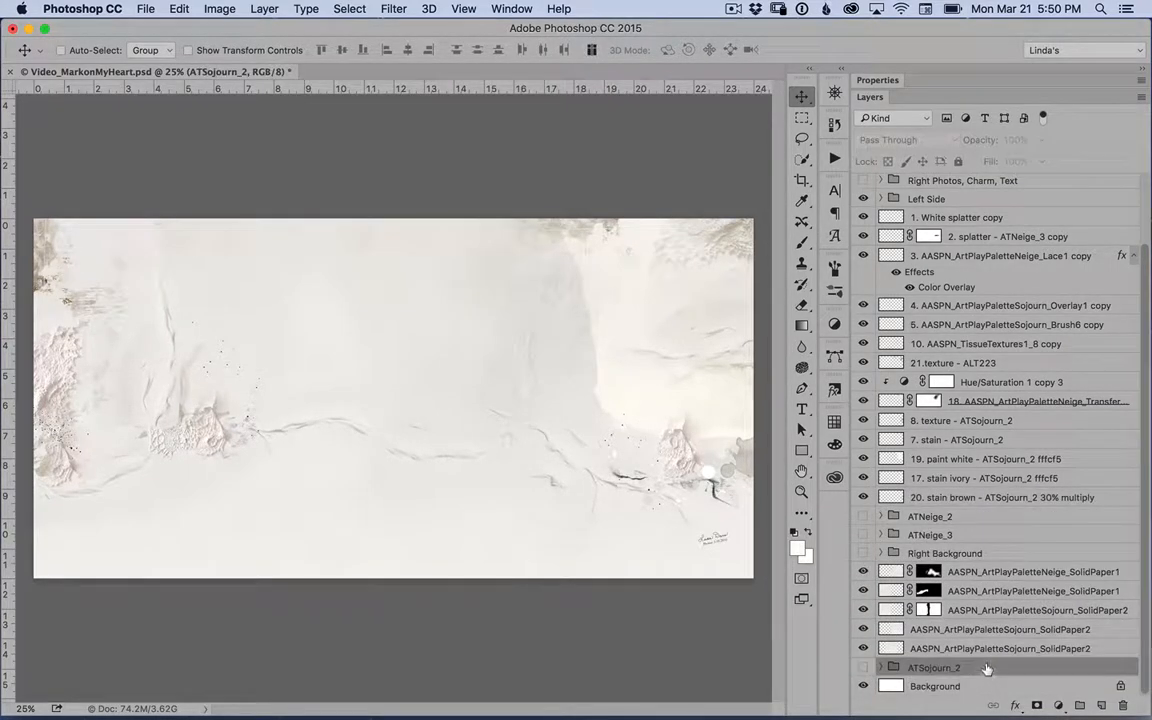
click(967, 517)
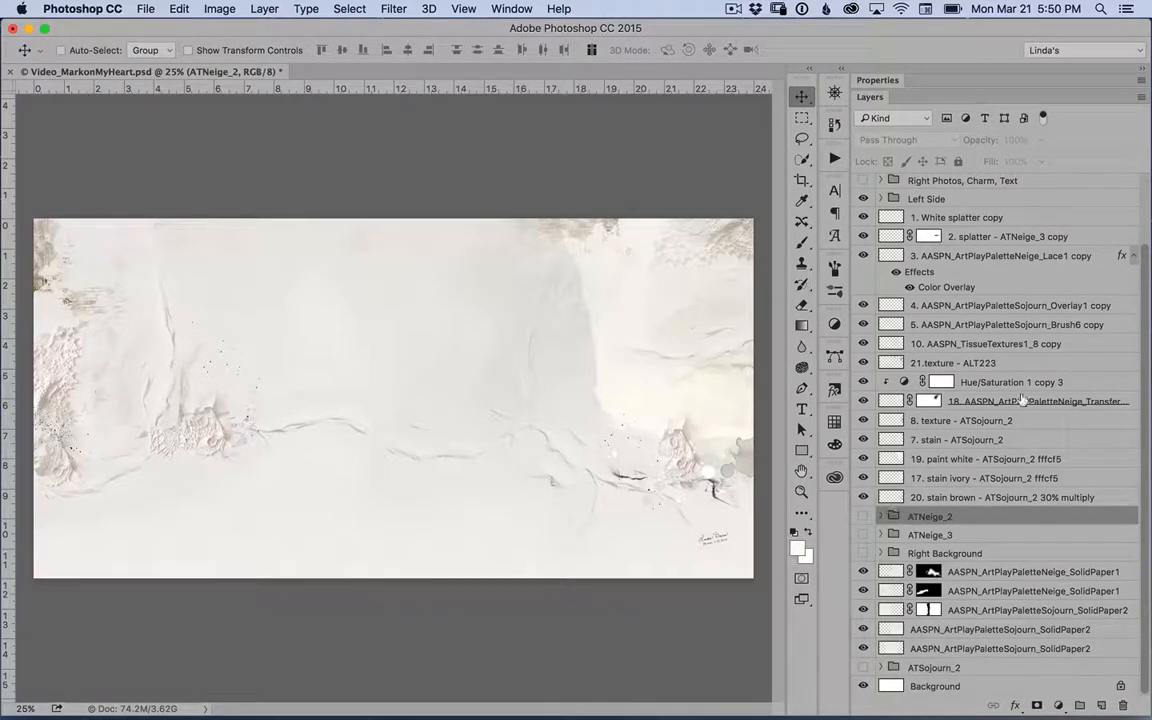
Show the "Right Photos, Charm, Text" group.
scroll(1146, 360, up, 4)
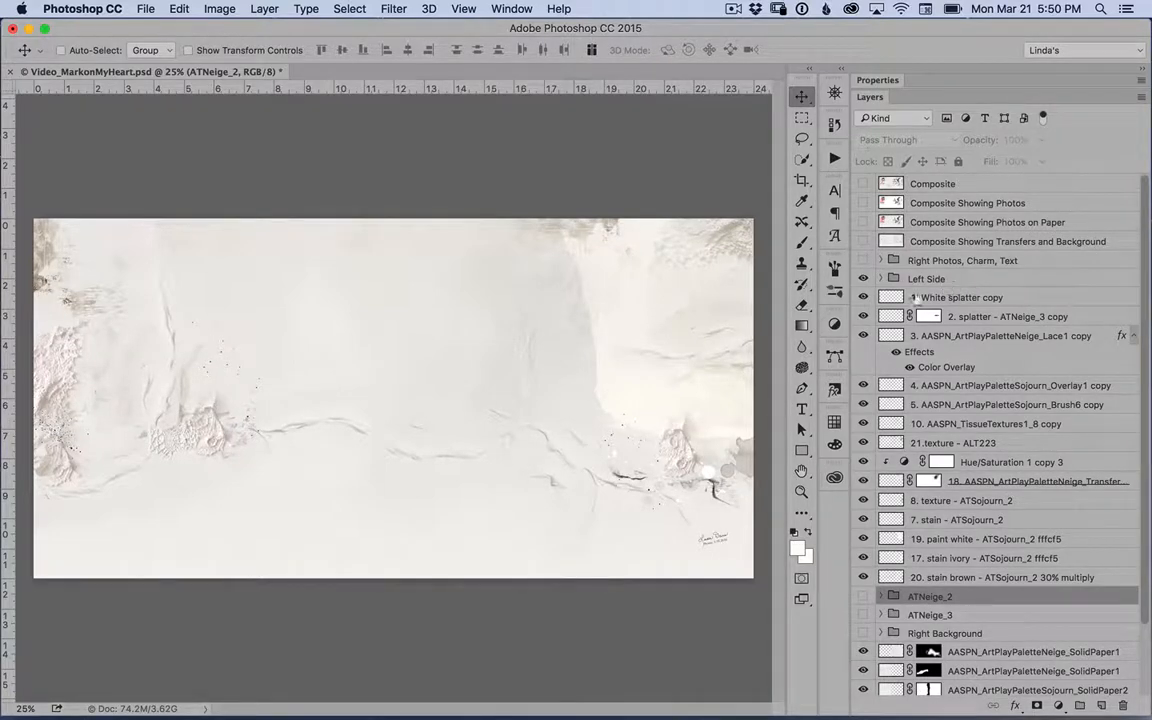
click(863, 260)
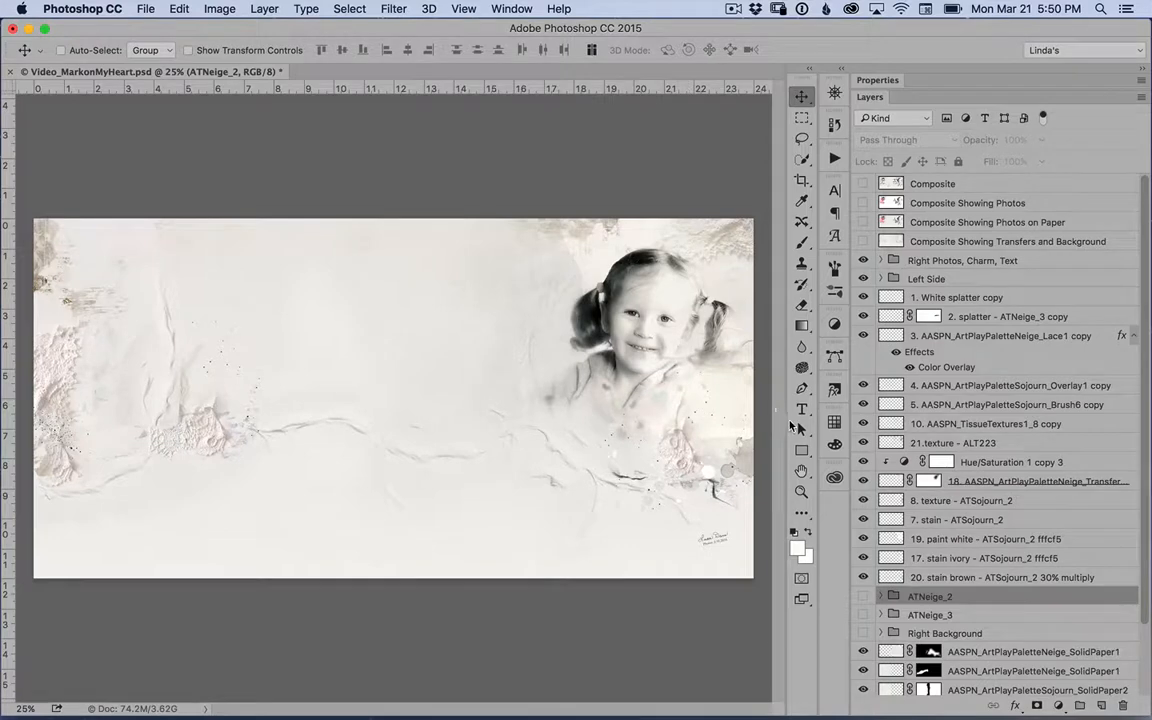
Mask the "18. AASPN_ArtPlayPaletteNeige_Transfer5 copy" layer over the girl's portrait by painting black on its mask with a 461-pixel brush at 90% opacity.
scroll(674, 543, up, 5)
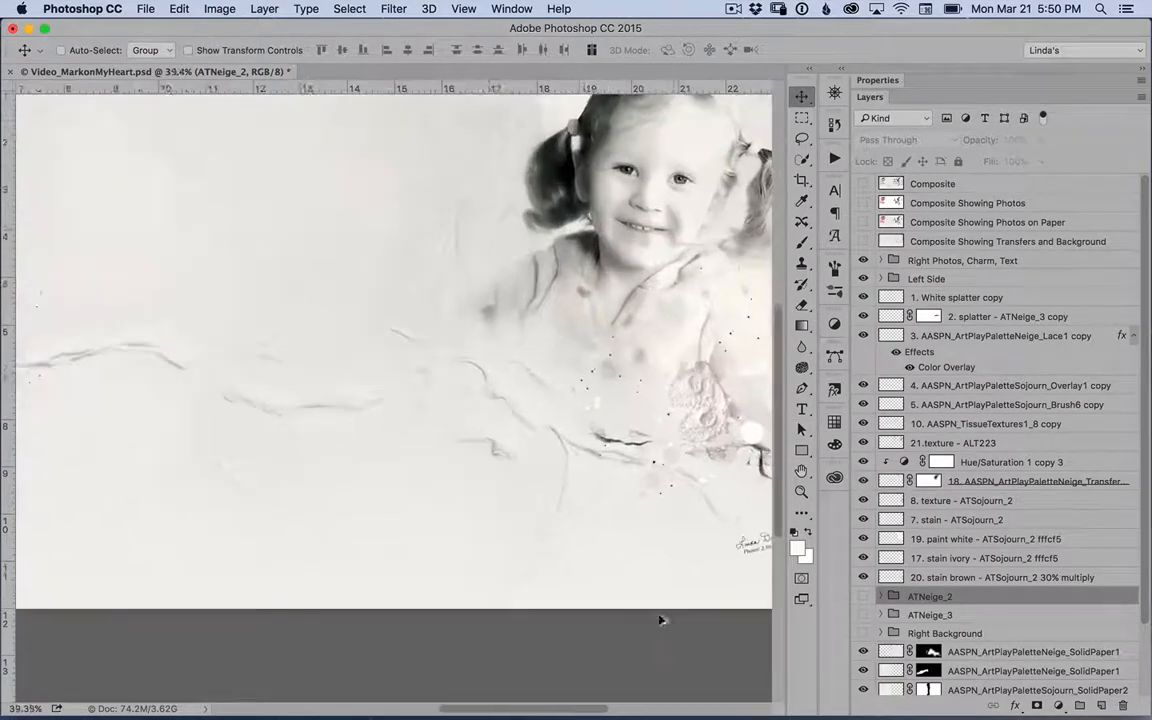
scroll(660, 620, up, 1)
drag(542, 709, 588, 708)
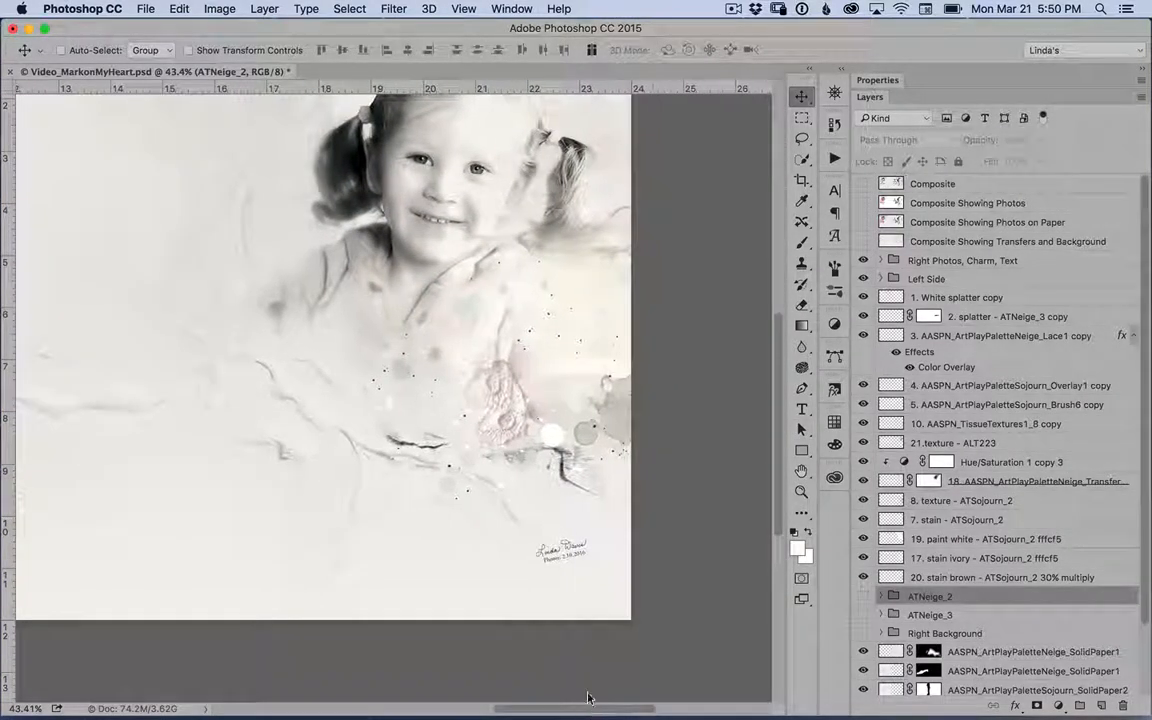
drag(778, 432, 722, 356)
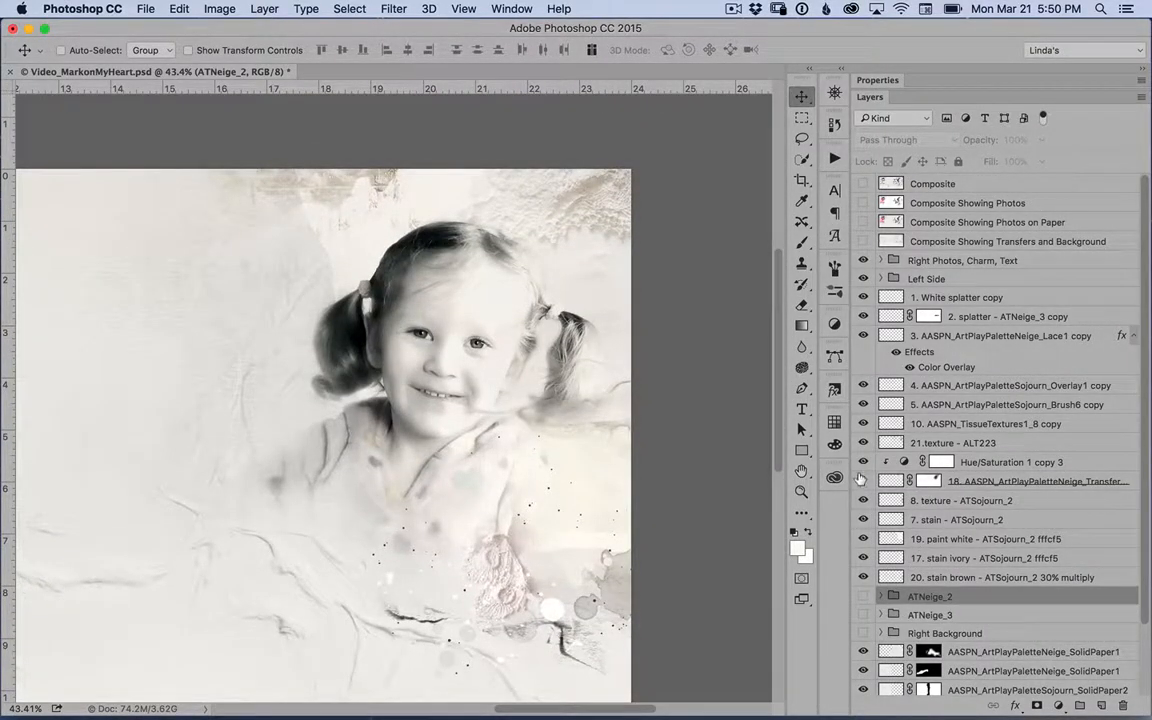
click(862, 481)
click(862, 481)
click(927, 483)
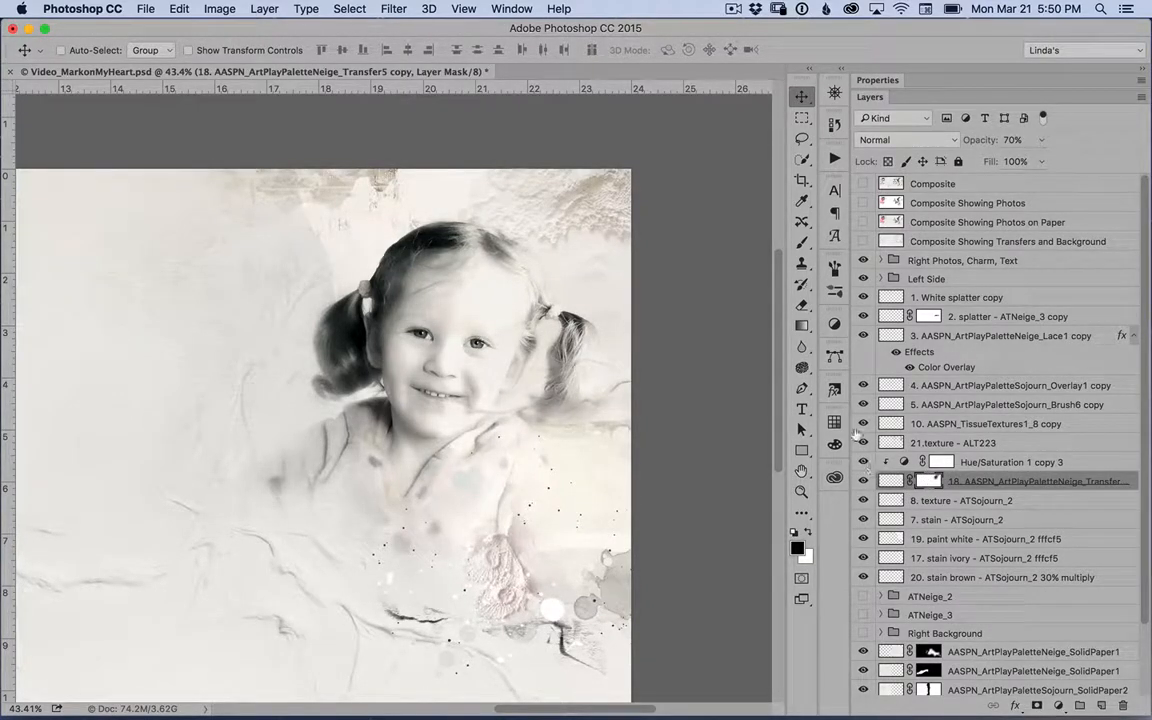
click(803, 242)
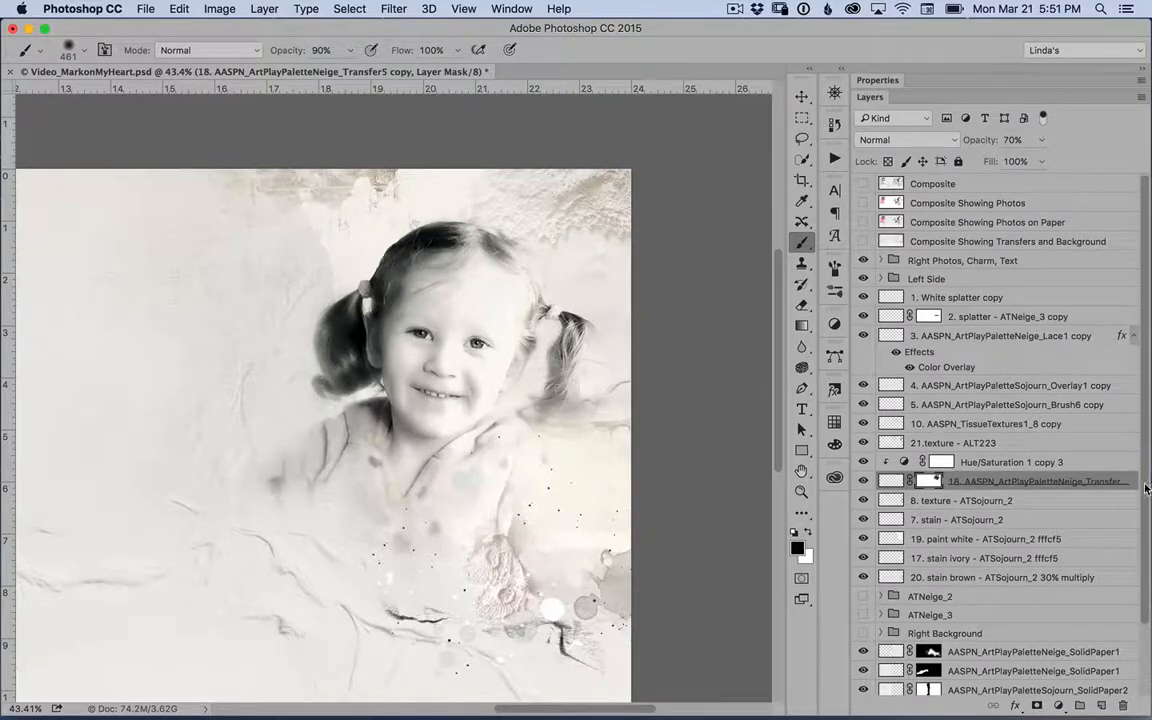
Show and expand the ATNeige_2 group.
scroll(1146, 487, down, 4)
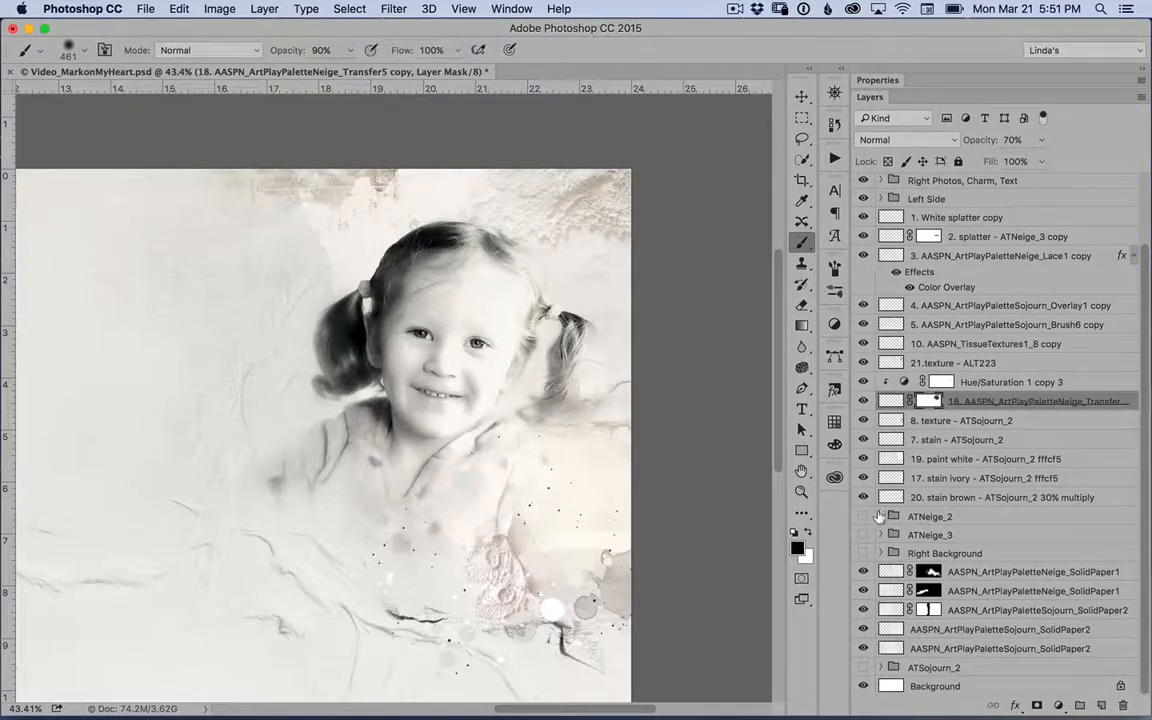
click(866, 516)
click(880, 516)
scroll(1146, 473, down, 5)
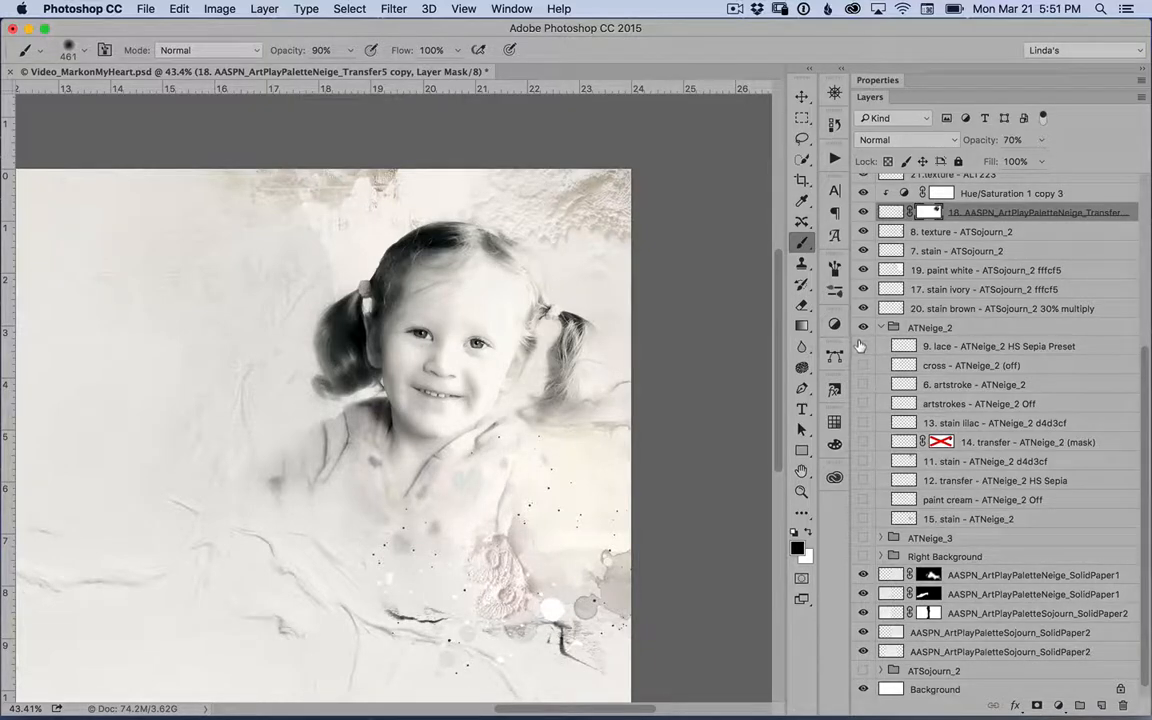
Show the "9. lace - ATNeige_2" layer and clip a Hue/Saturation adjustment with the Sepia preset to it.
click(862, 346)
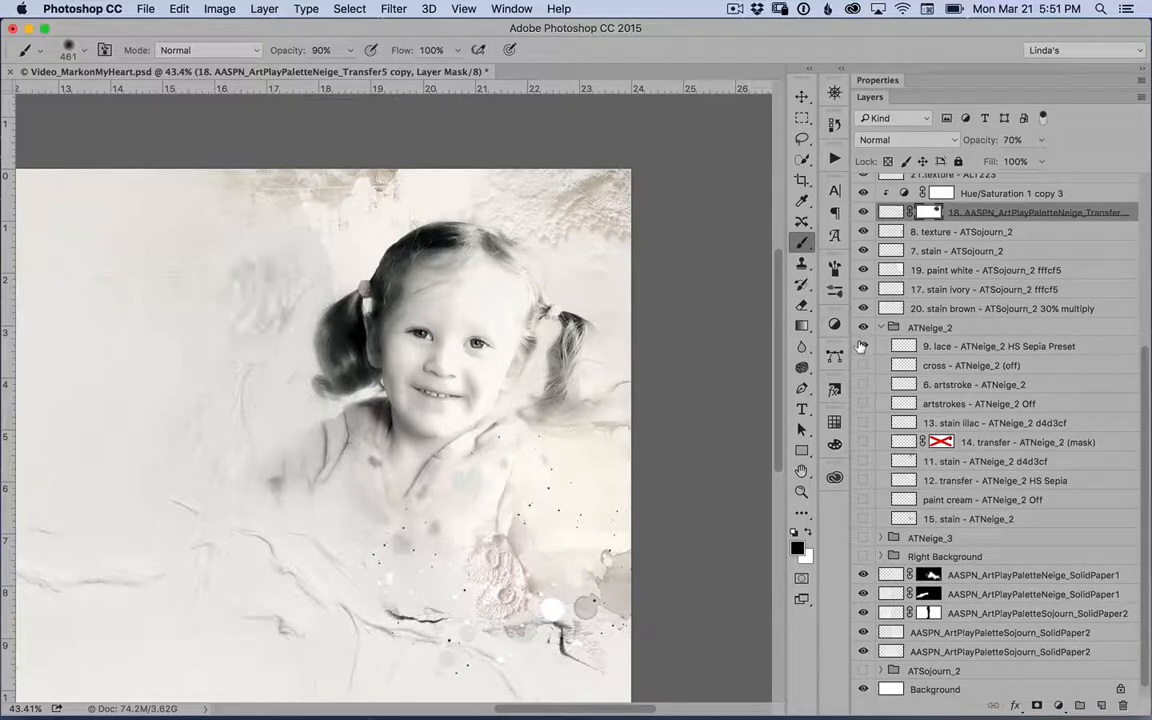
click(1000, 345)
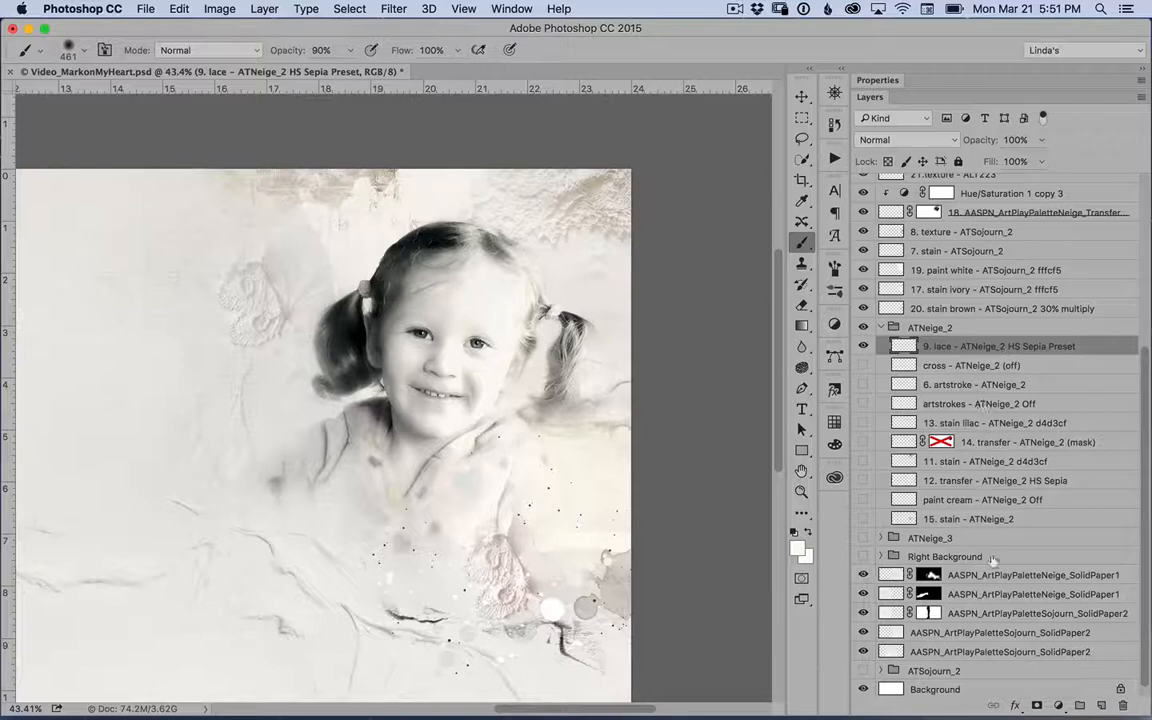
click(1058, 705)
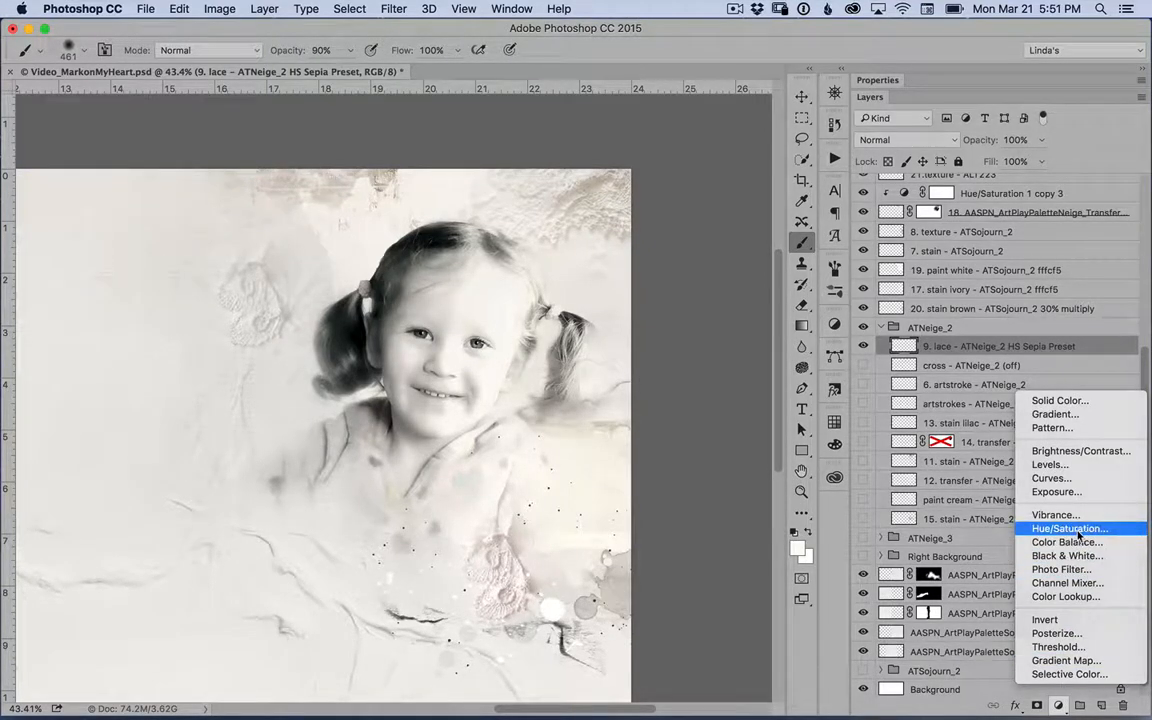
alt+click(1069, 528)
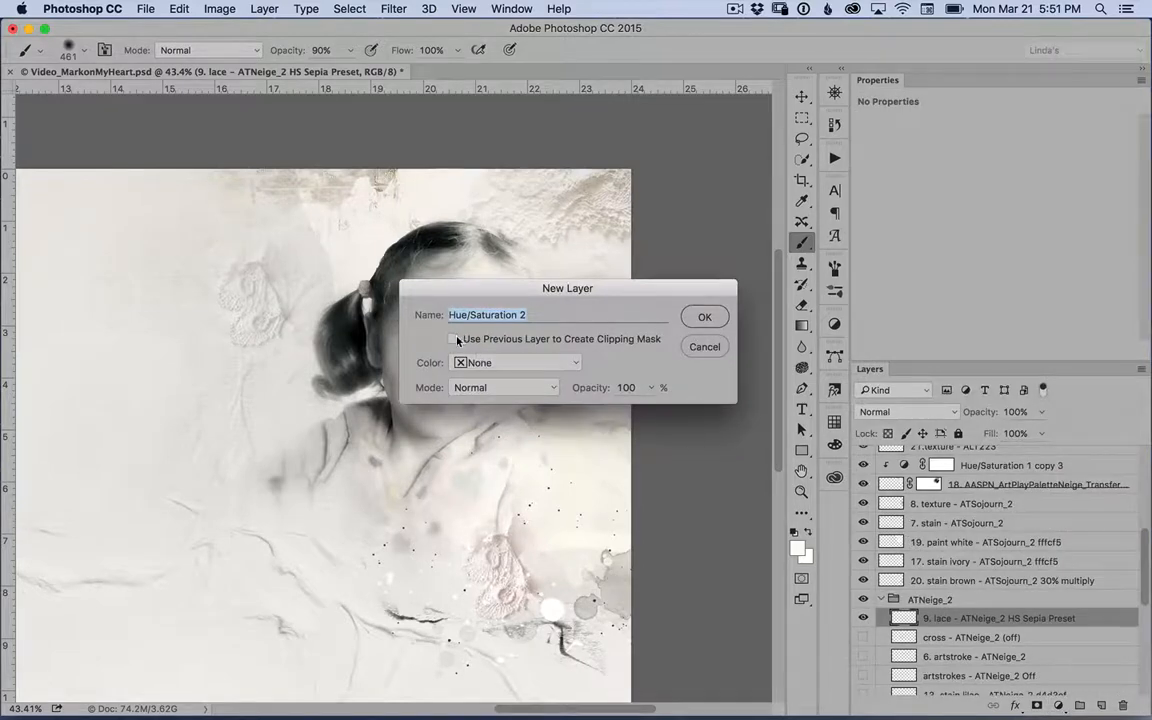
click(455, 339)
click(700, 316)
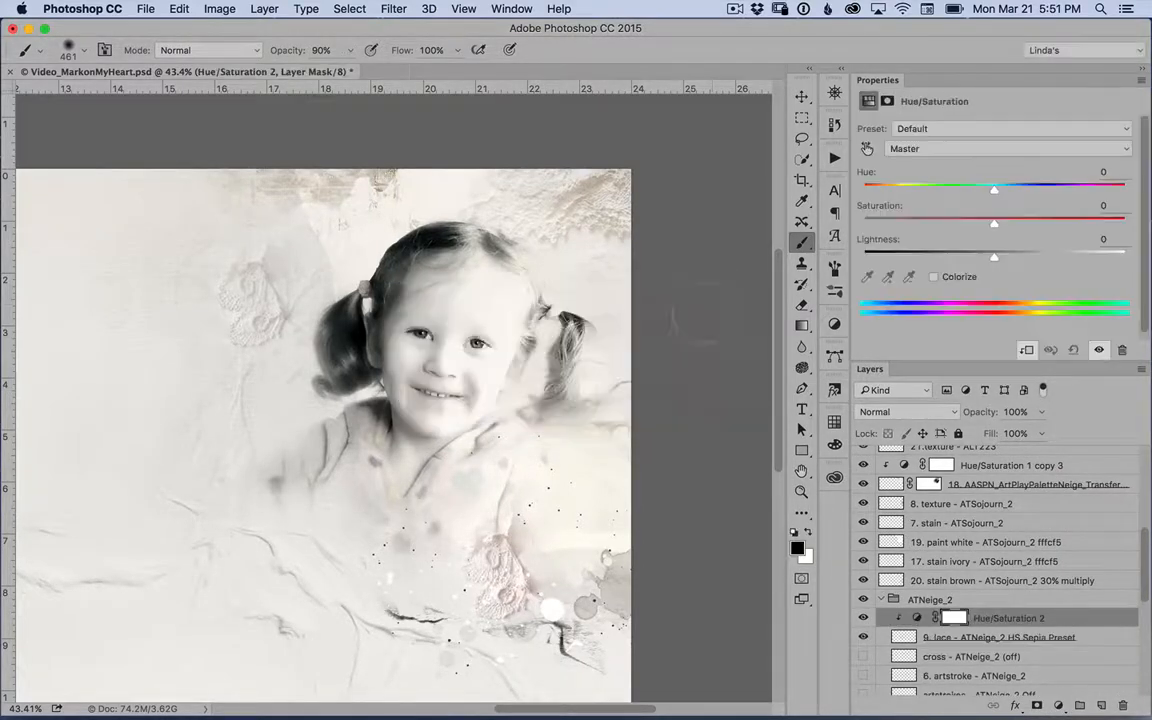
click(1127, 133)
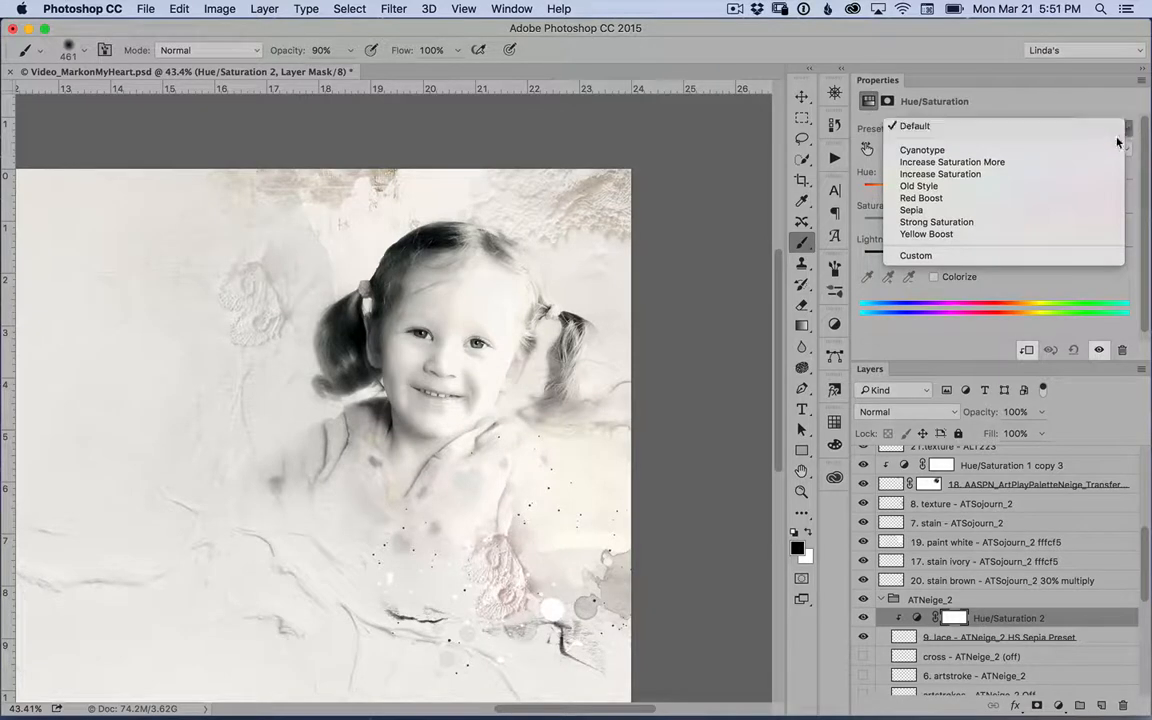
click(1090, 212)
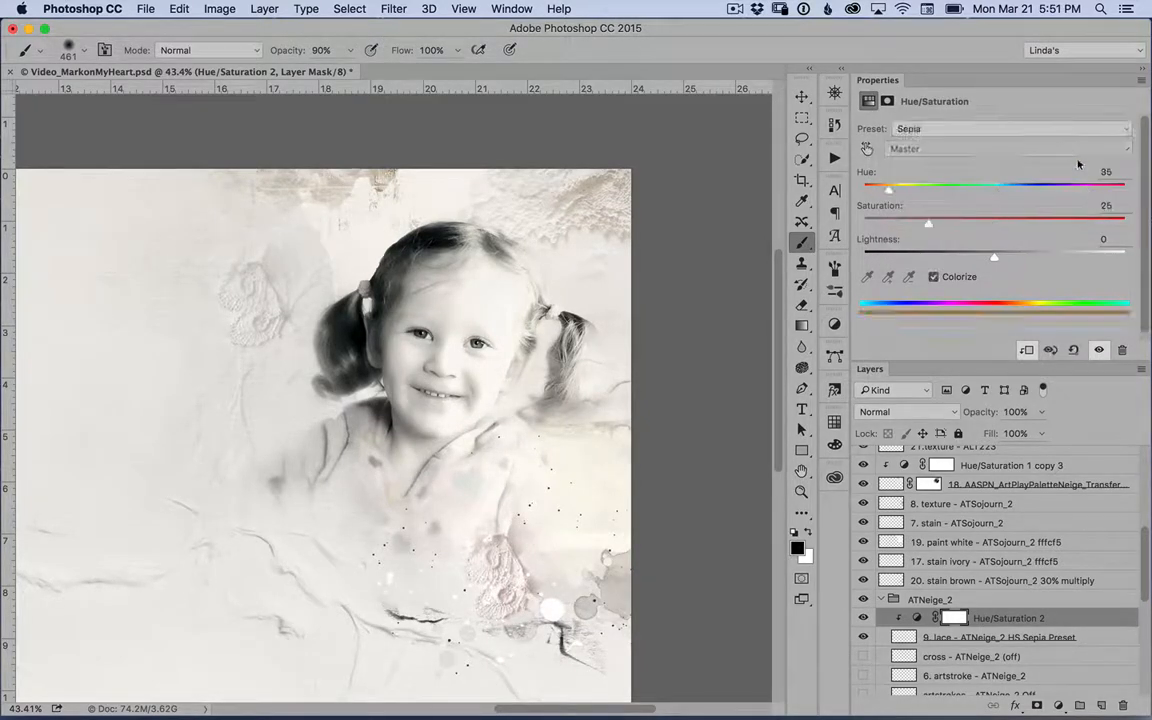
double_click(998, 82)
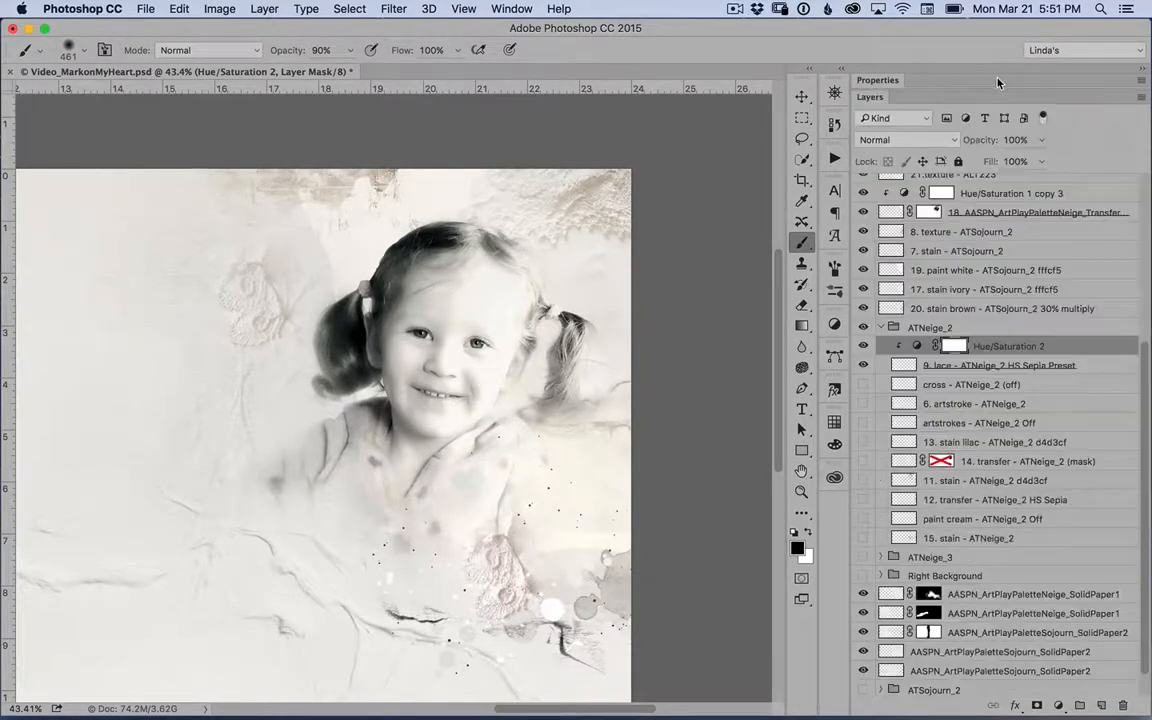
Show the "6. artstroke - ATNeige_2" layer and move its white strokes slightly, to just below the lower lace.
click(985, 386)
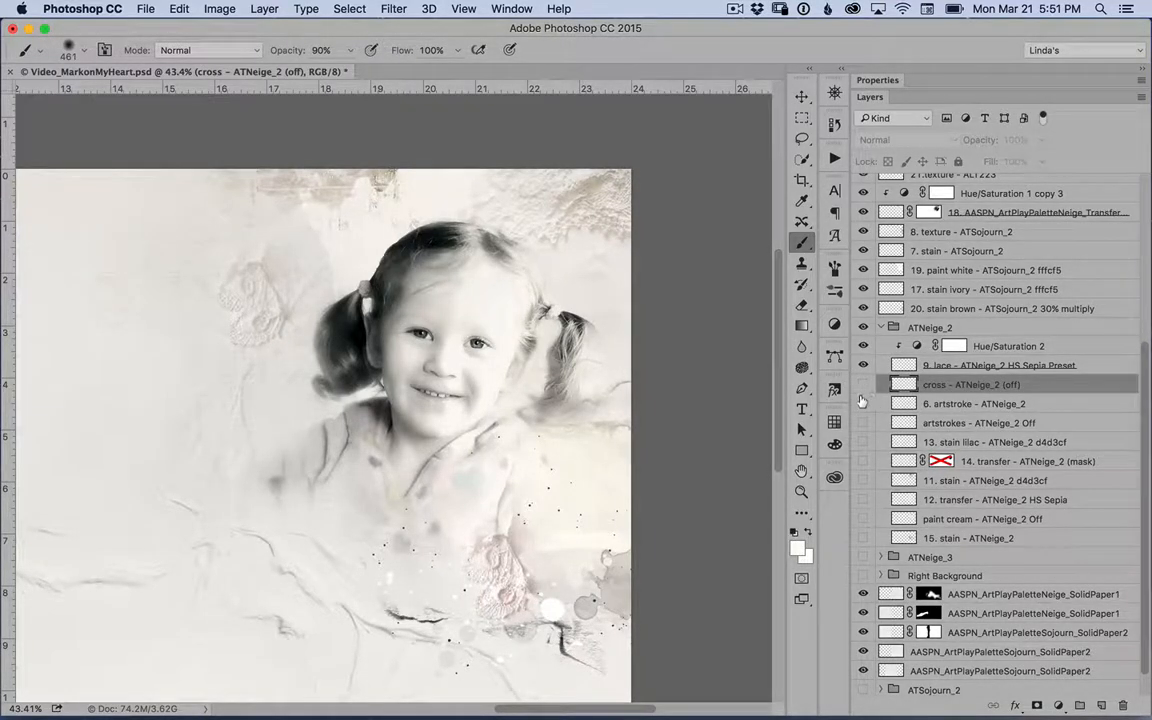
click(930, 404)
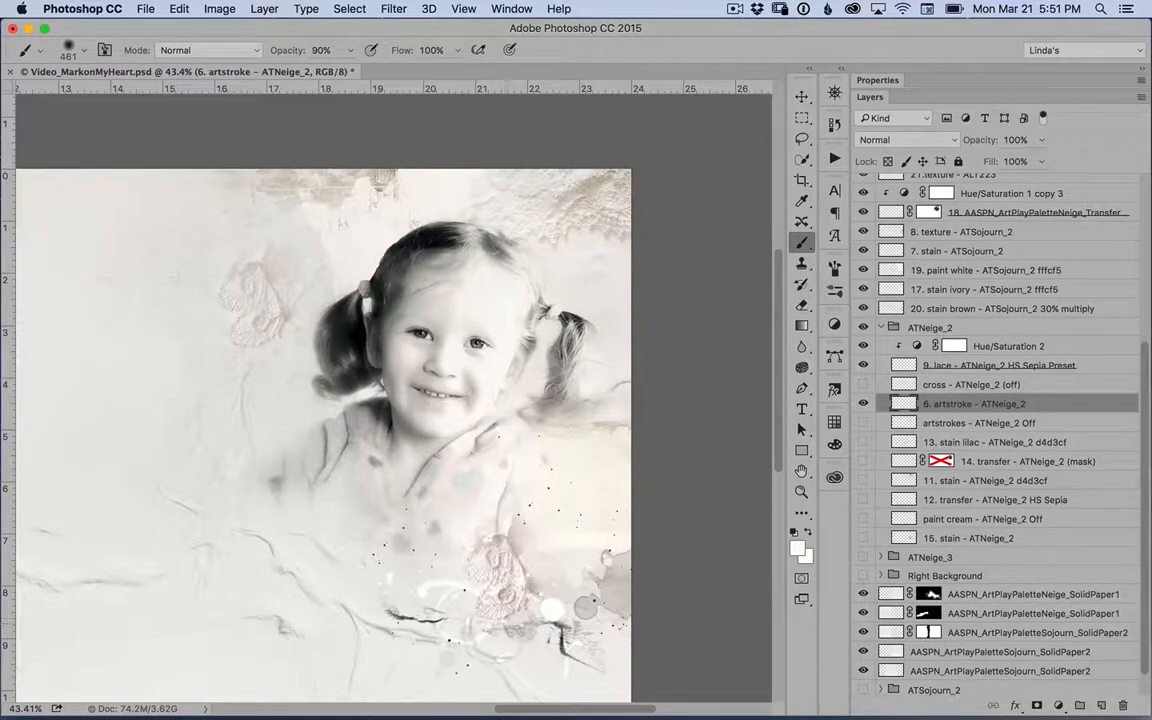
key(v)
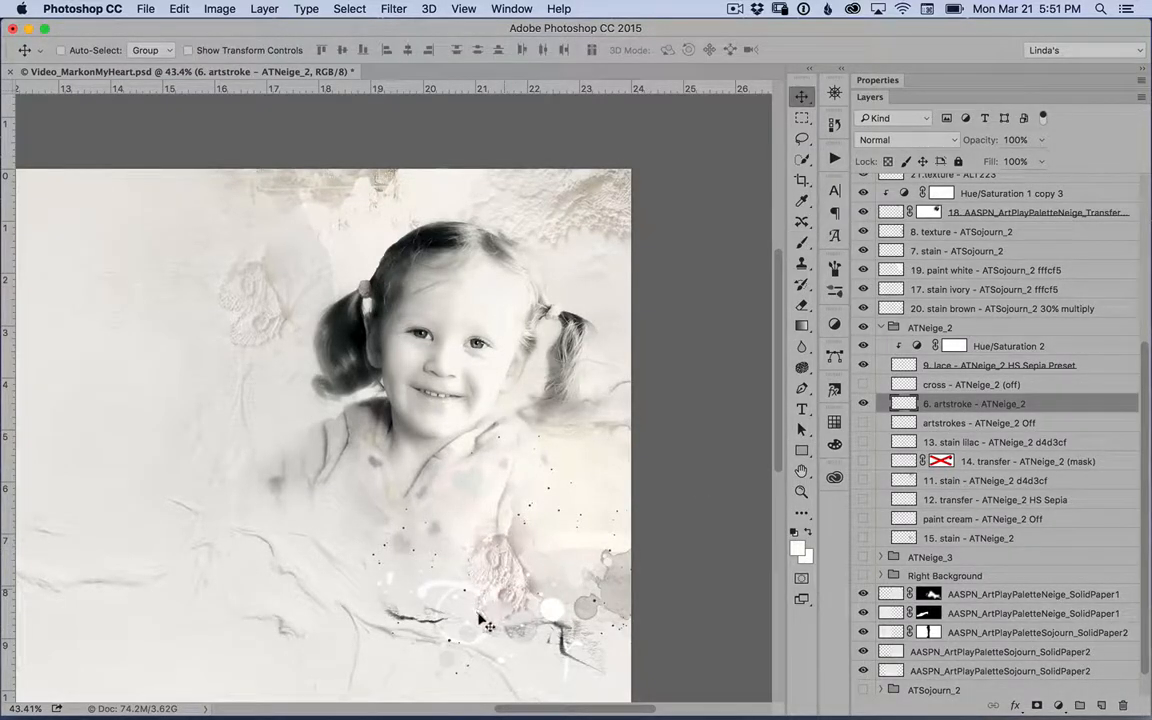
drag(480, 621, 508, 560)
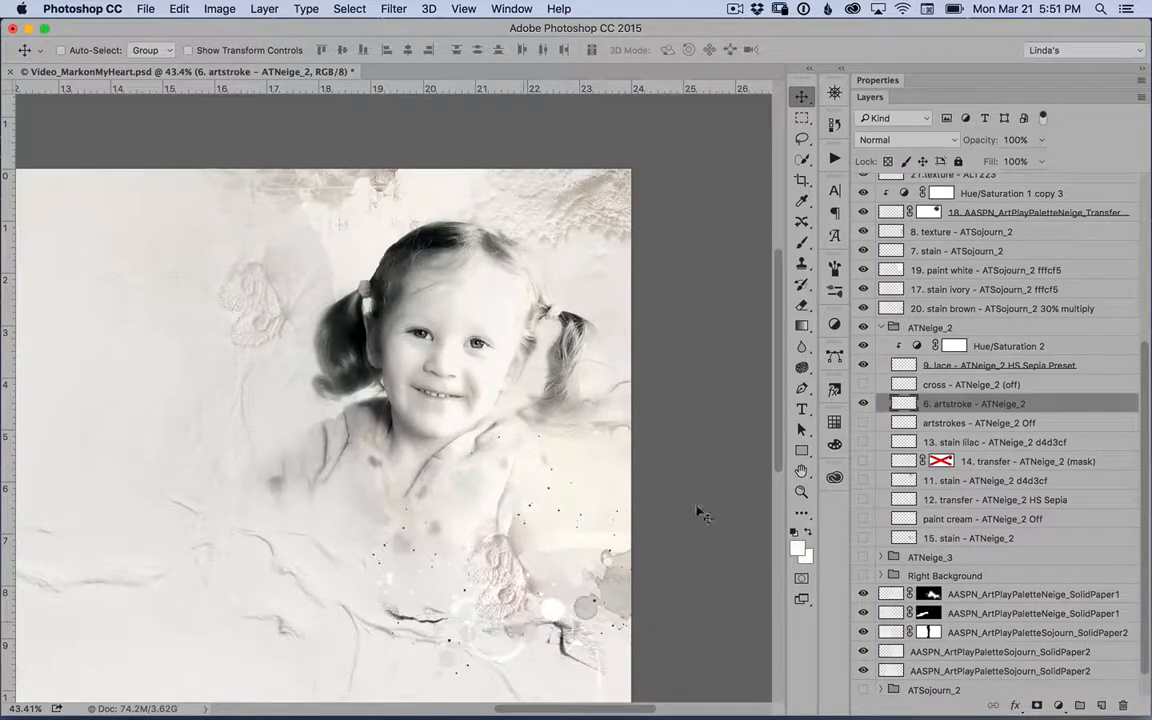
Show the "13. stain lilac - ATNeige_2 d4d3cf" layer and make it the active layer.
click(985, 423)
click(987, 443)
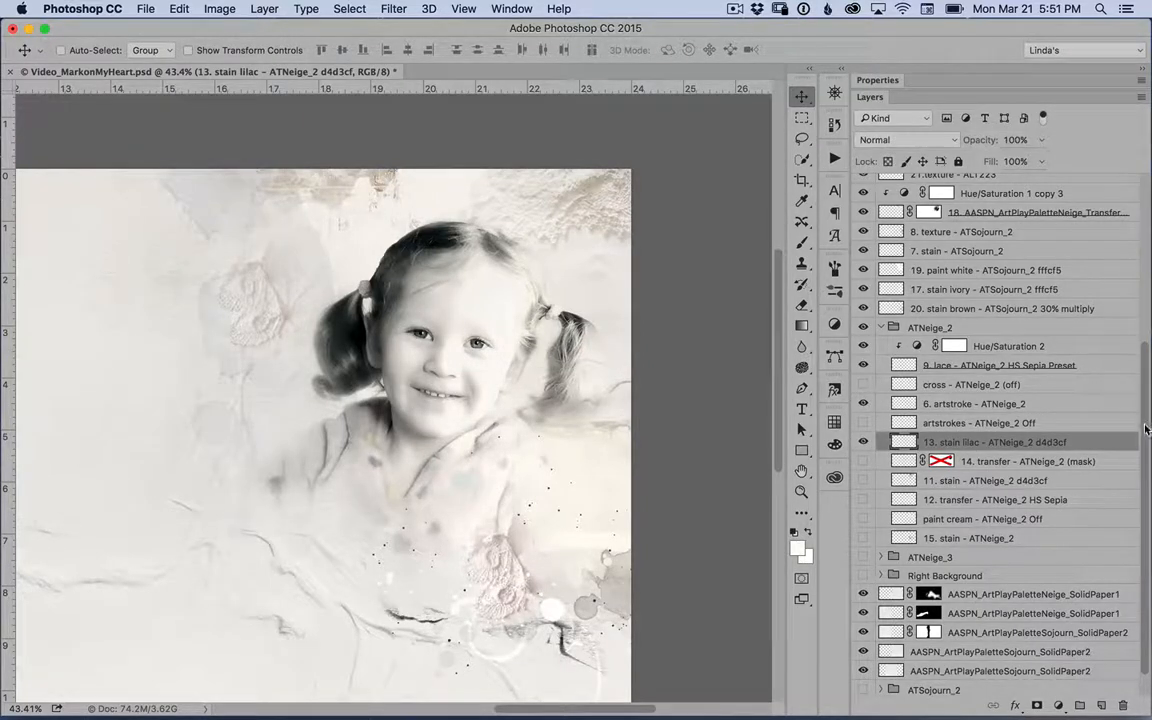
scroll(1146, 445, down, 1)
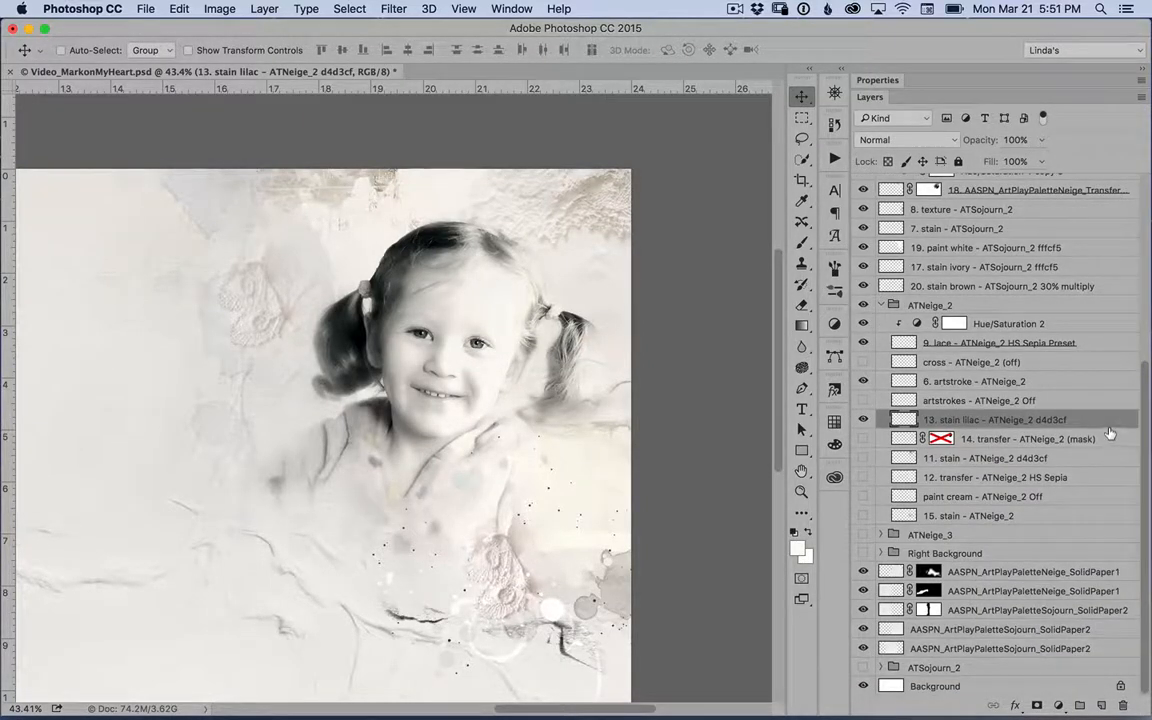
double_click(1044, 419)
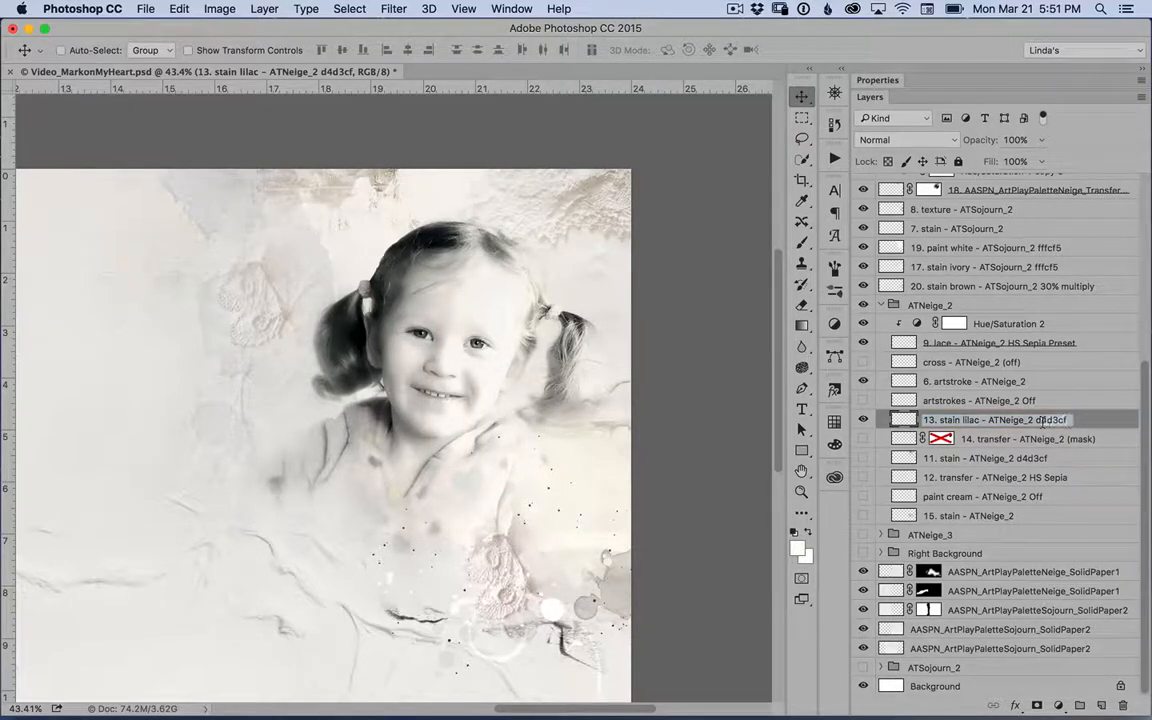
triple_click(1032, 423)
key(super+c)
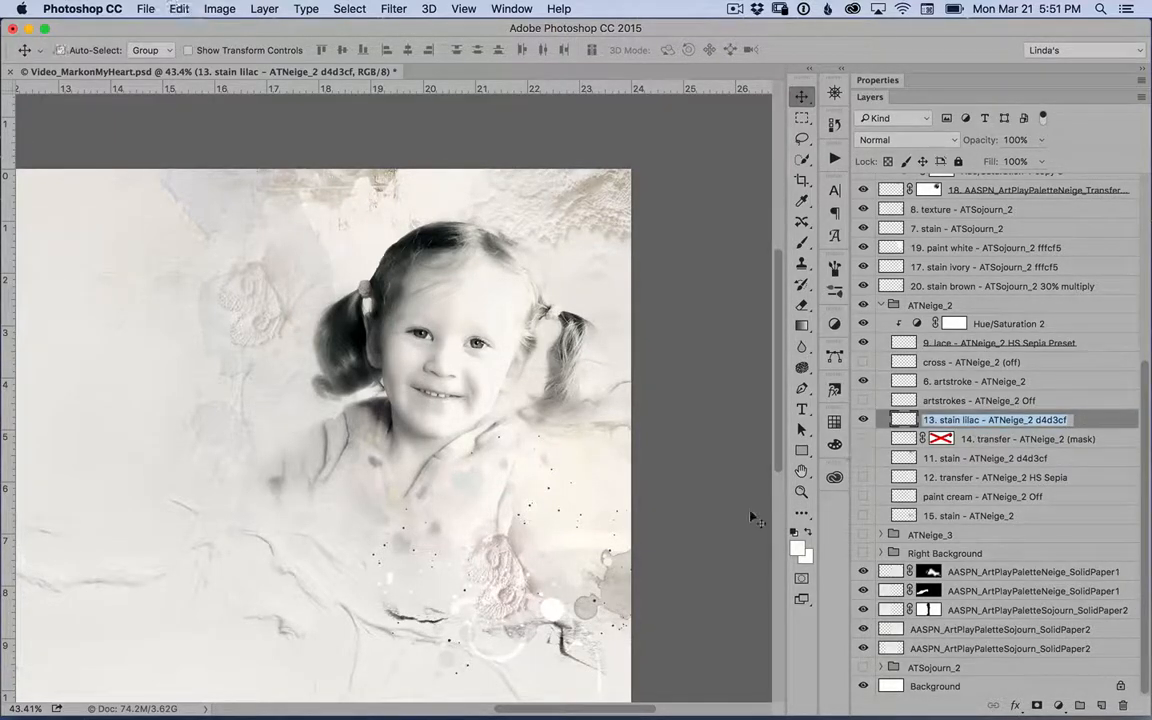
click(797, 545)
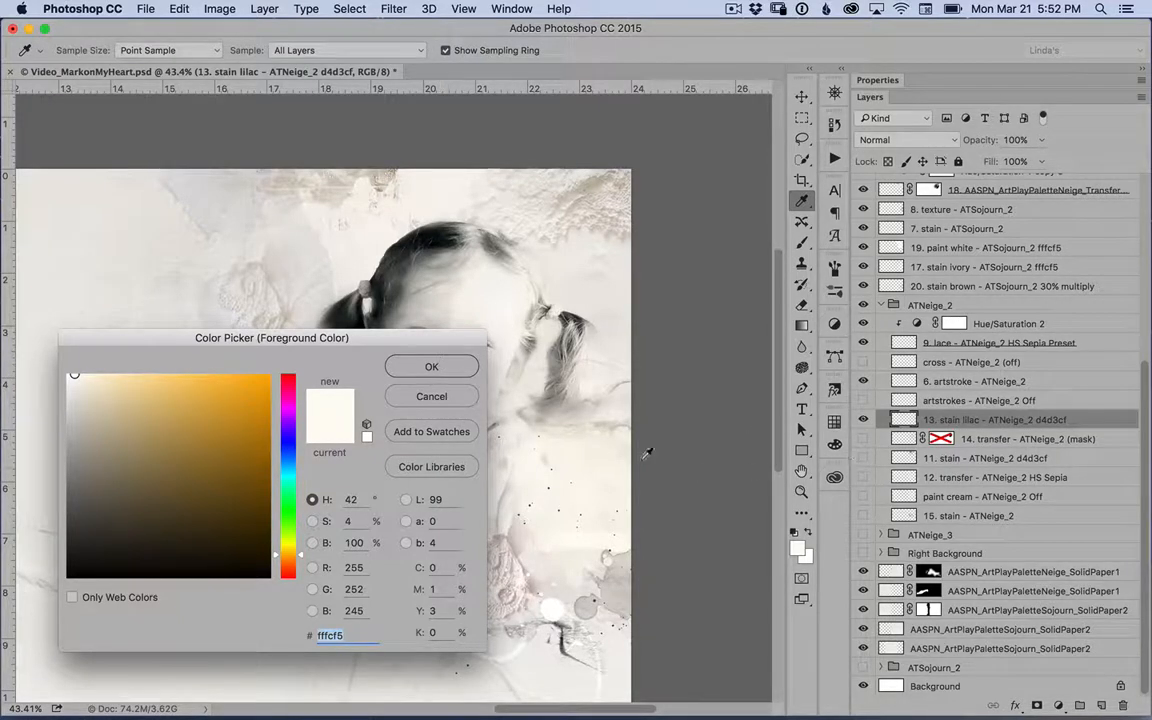
click(432, 397)
key(v)
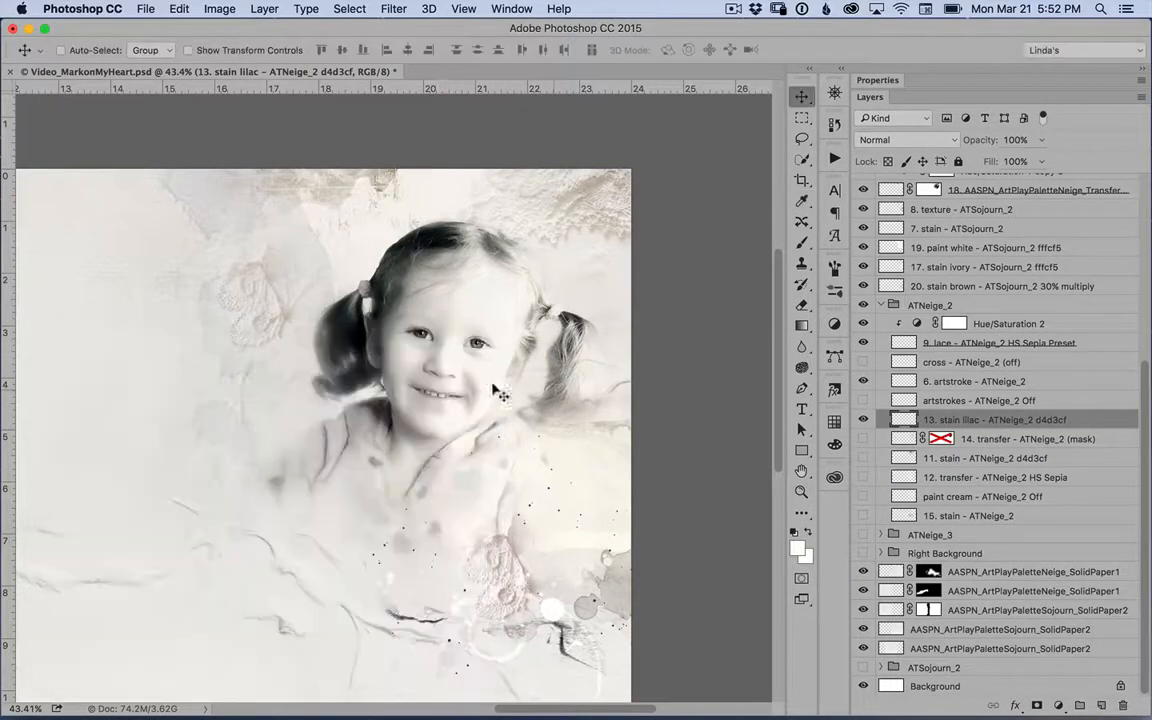
Copy the hex code d4d3cf from the lilac stain layer's name and set it as the foreground color.
double_click(1037, 420)
double_click(1066, 420)
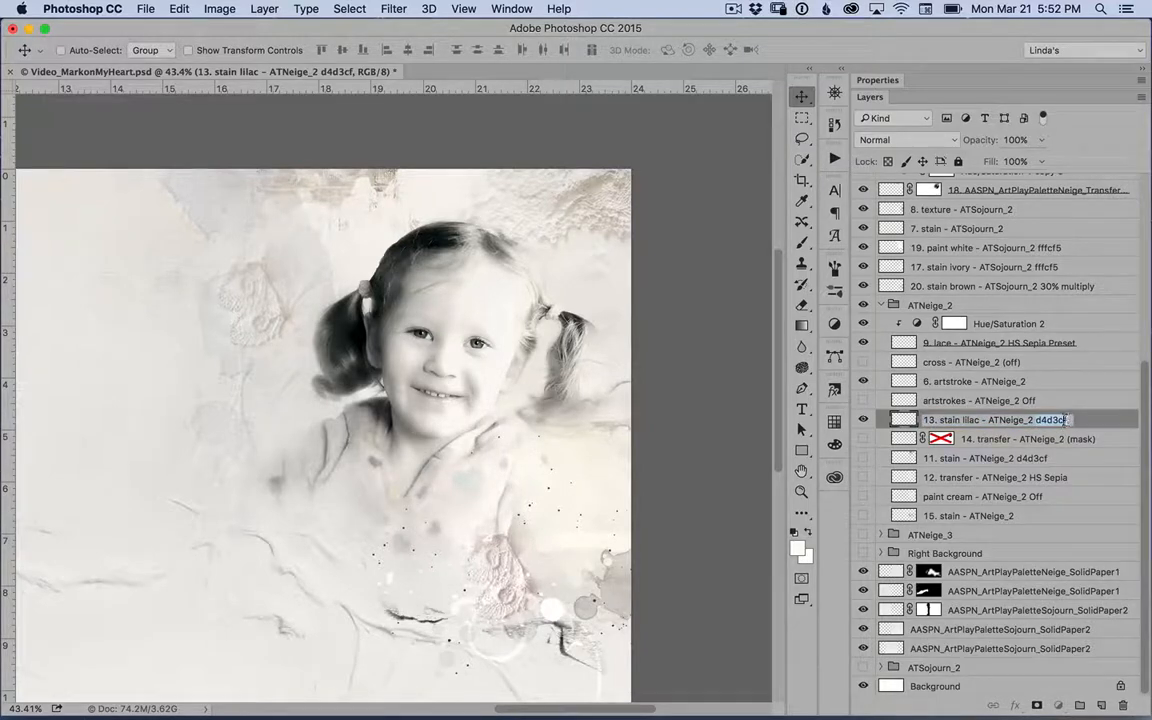
click(796, 545)
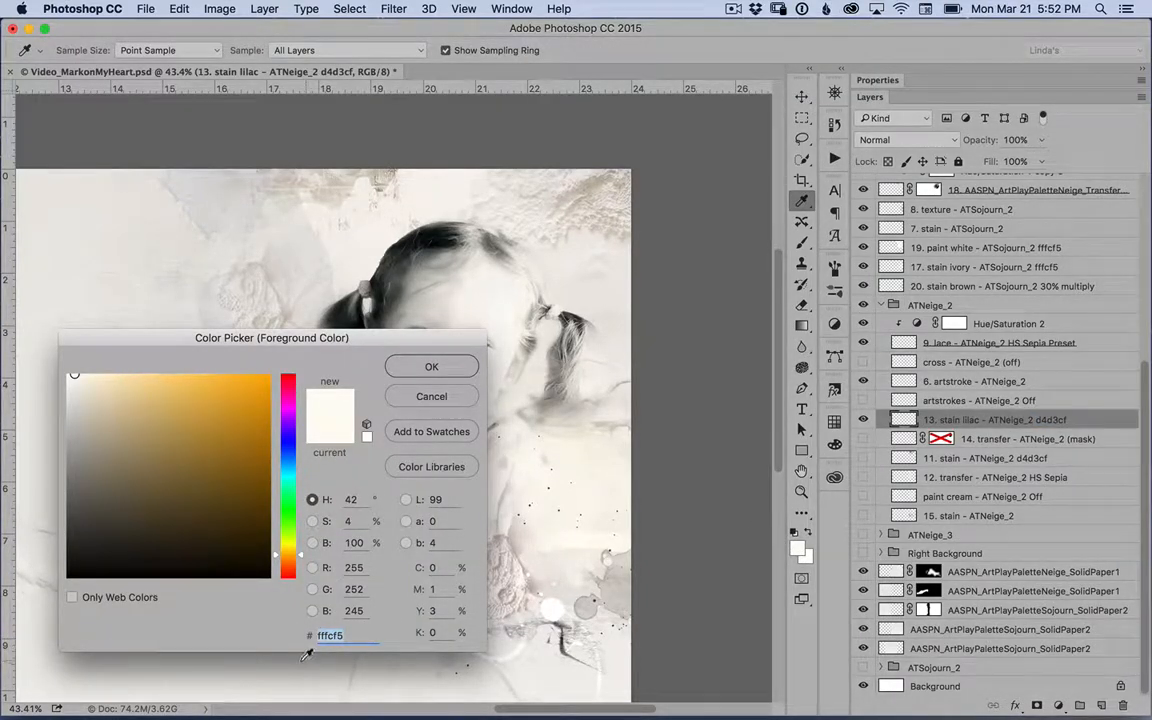
key(super+v)
click(432, 366)
key(v)
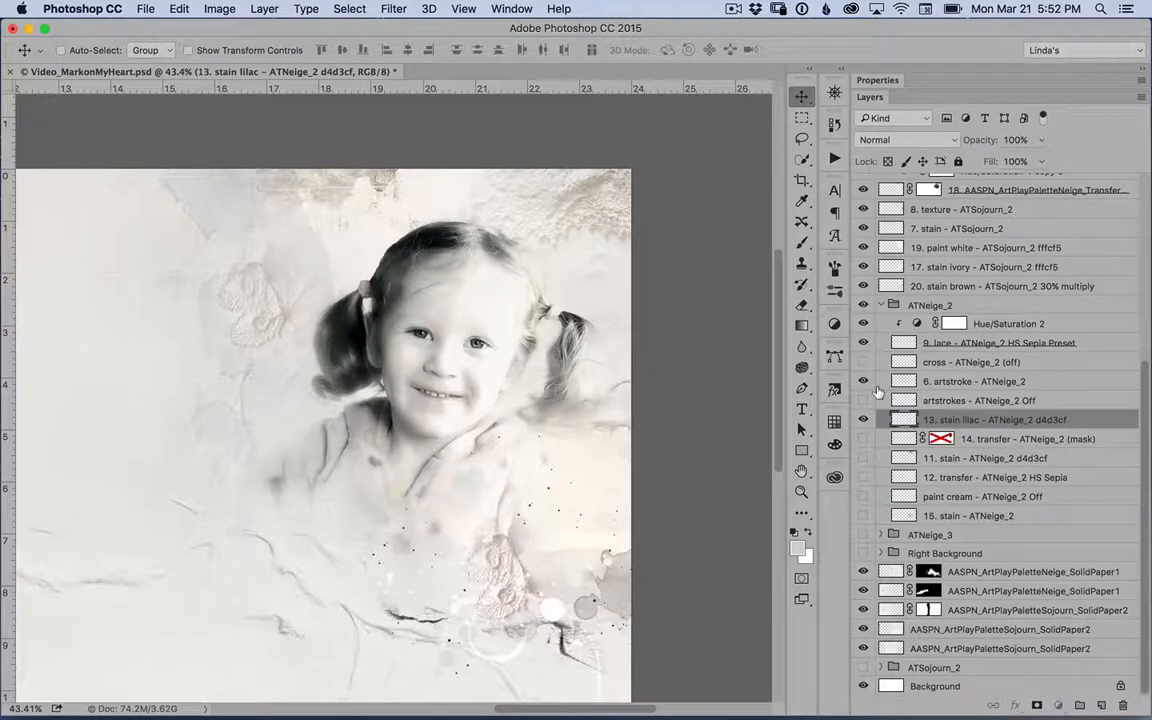
Fill the "13. stain lilac" layer with the foreground color at 100% opacity in Normal mode, preserving transparency.
key(i)
key(shift+BackSpace)
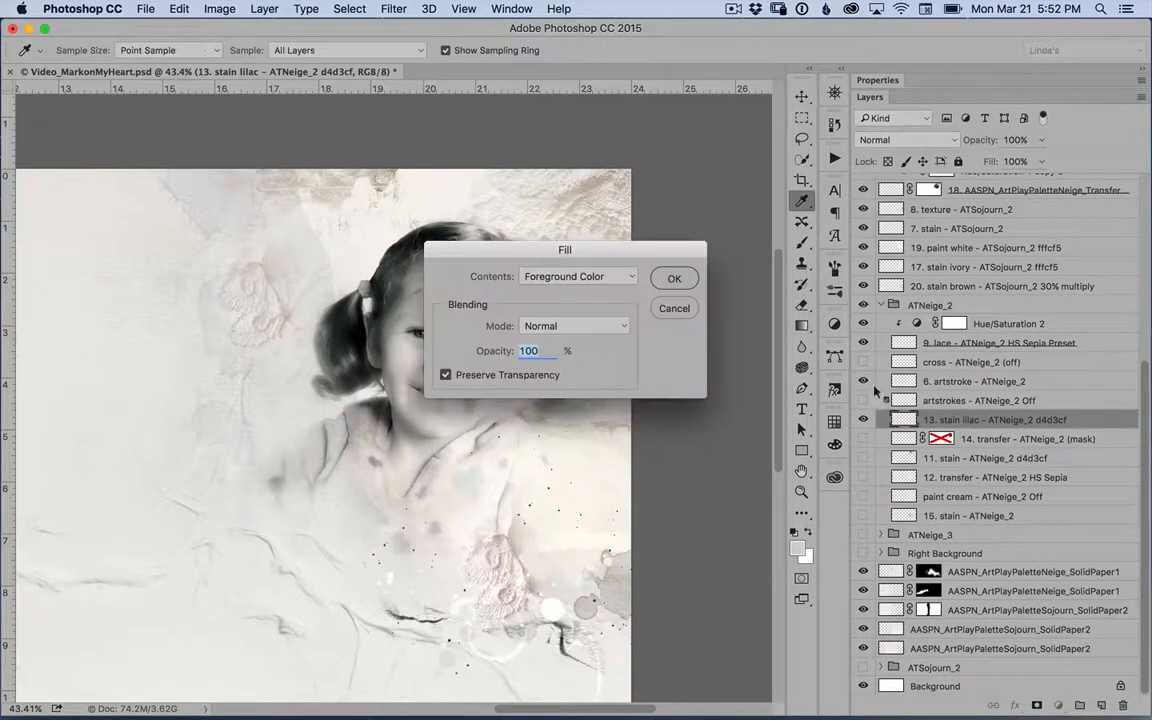
click(672, 280)
key(v)
Show the "14. transfer - ATNeige_2 (mask)" layer and enable its layer mask.
click(977, 438)
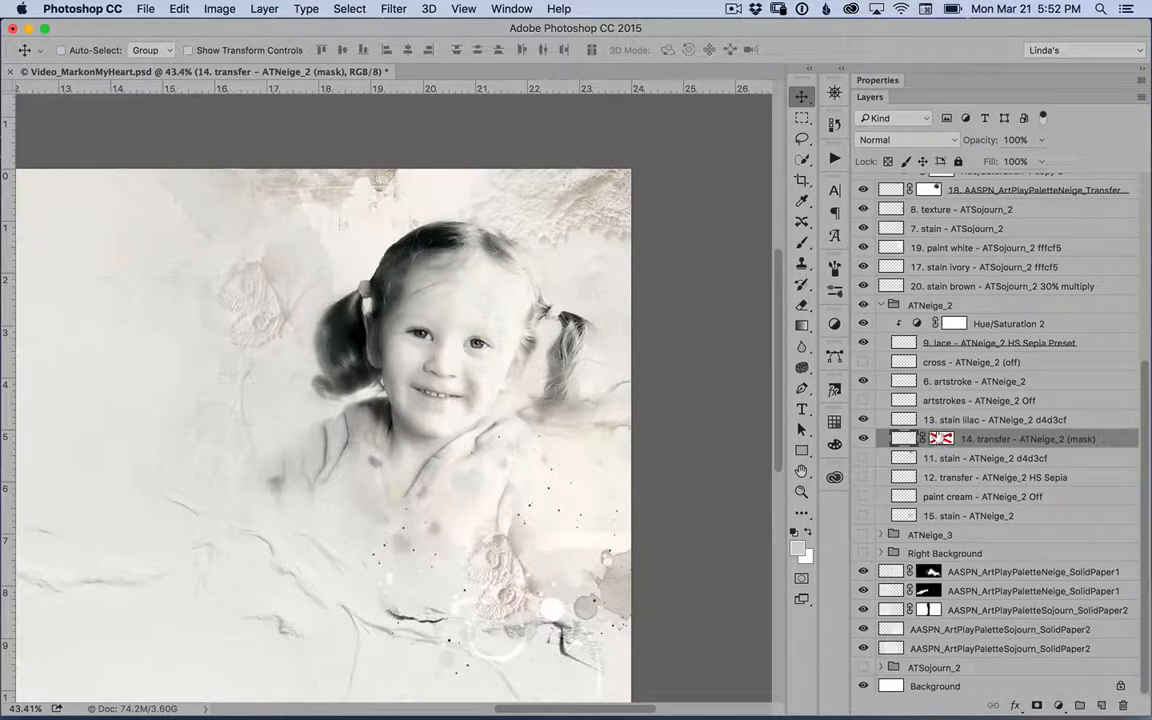
shift+click(942, 438)
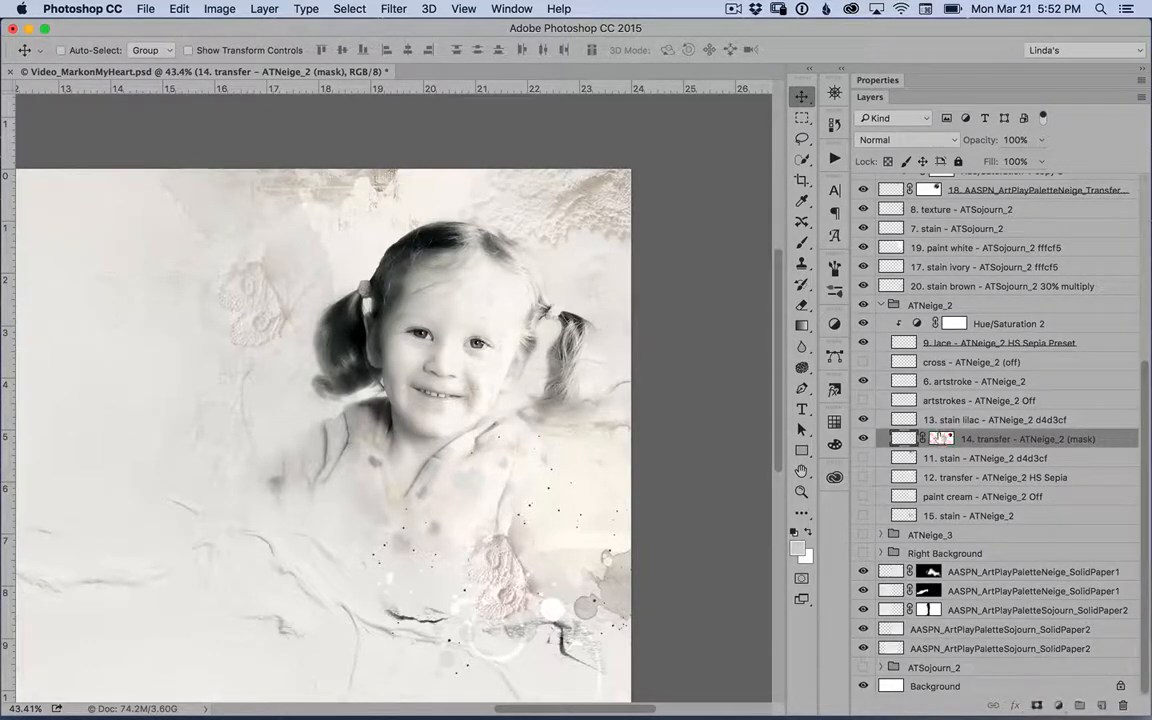
Show the "11. stain - ATNeige_2 d4d3cf" layer and fill it with the foreground color at 100% opacity, preserving transparency.
click(968, 459)
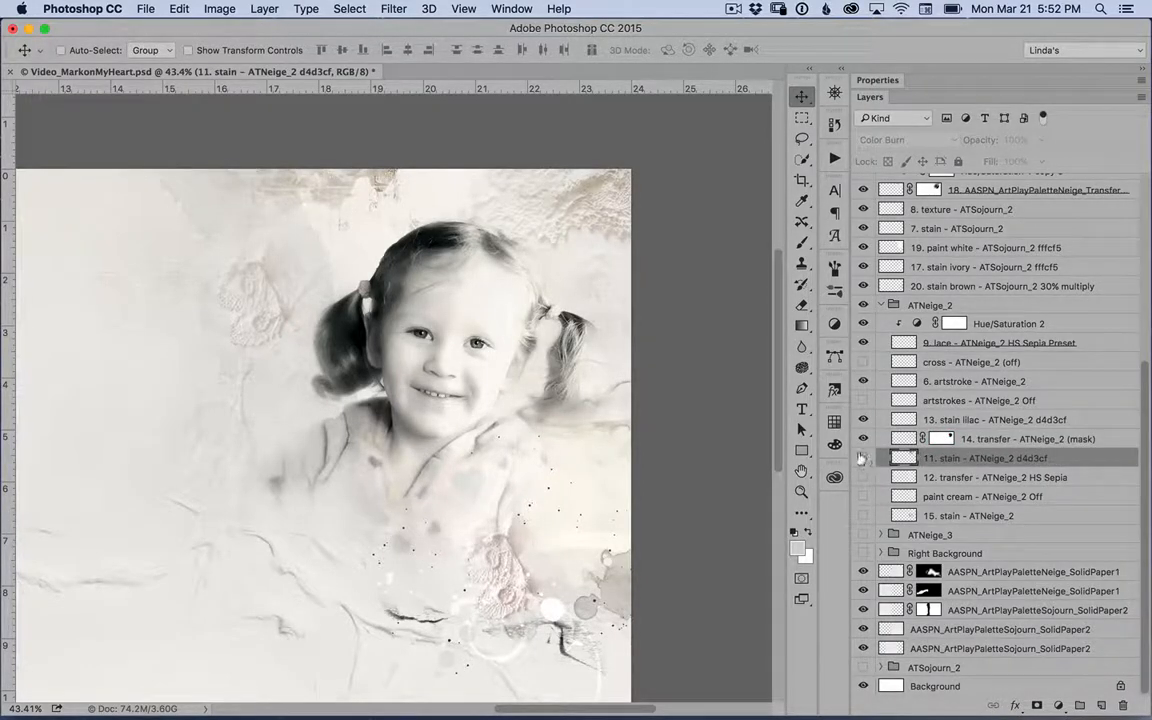
click(862, 457)
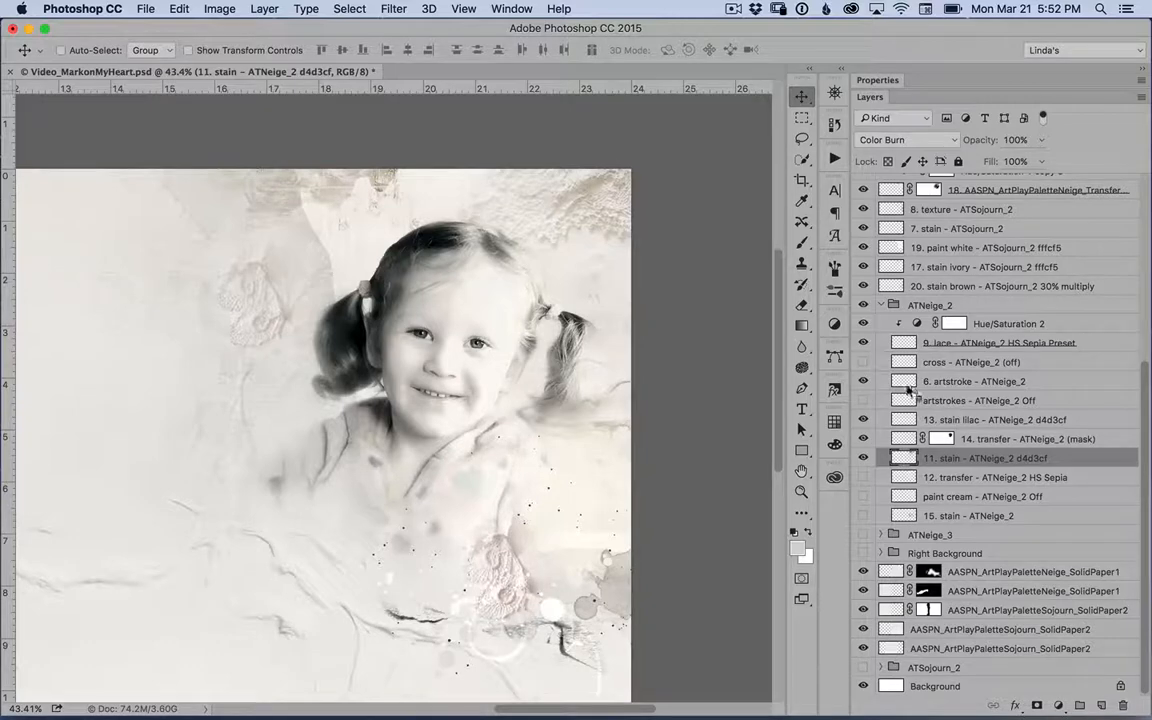
key(shift+F5)
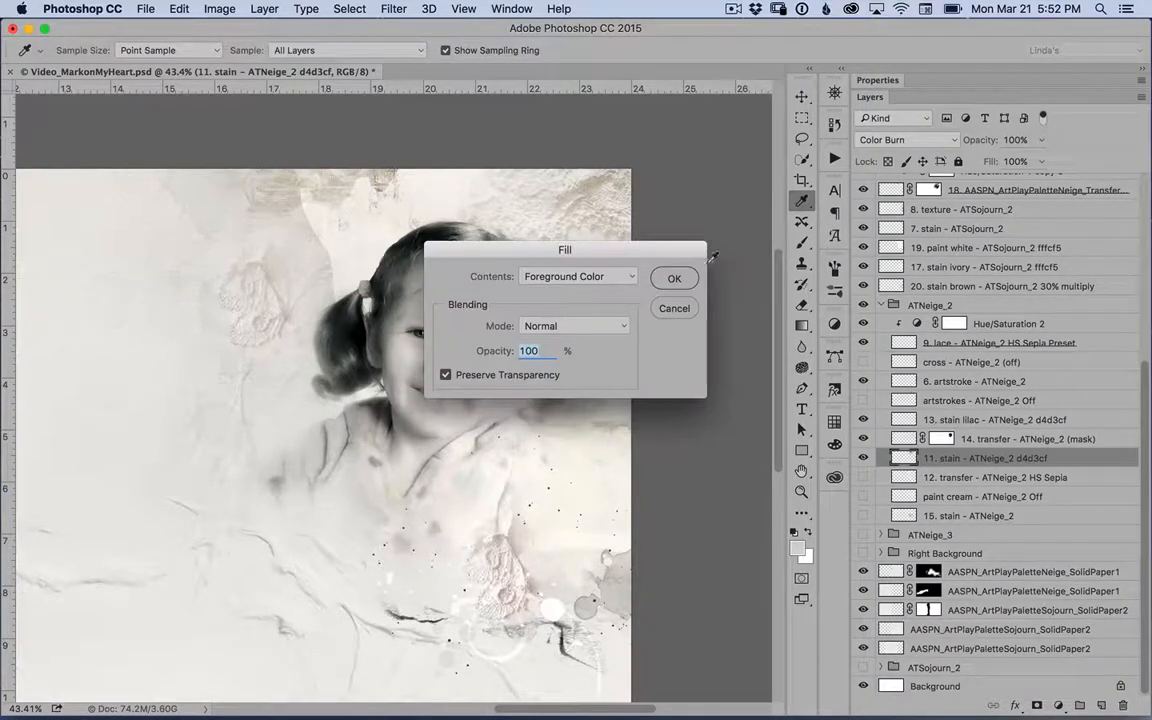
click(674, 280)
key(v)
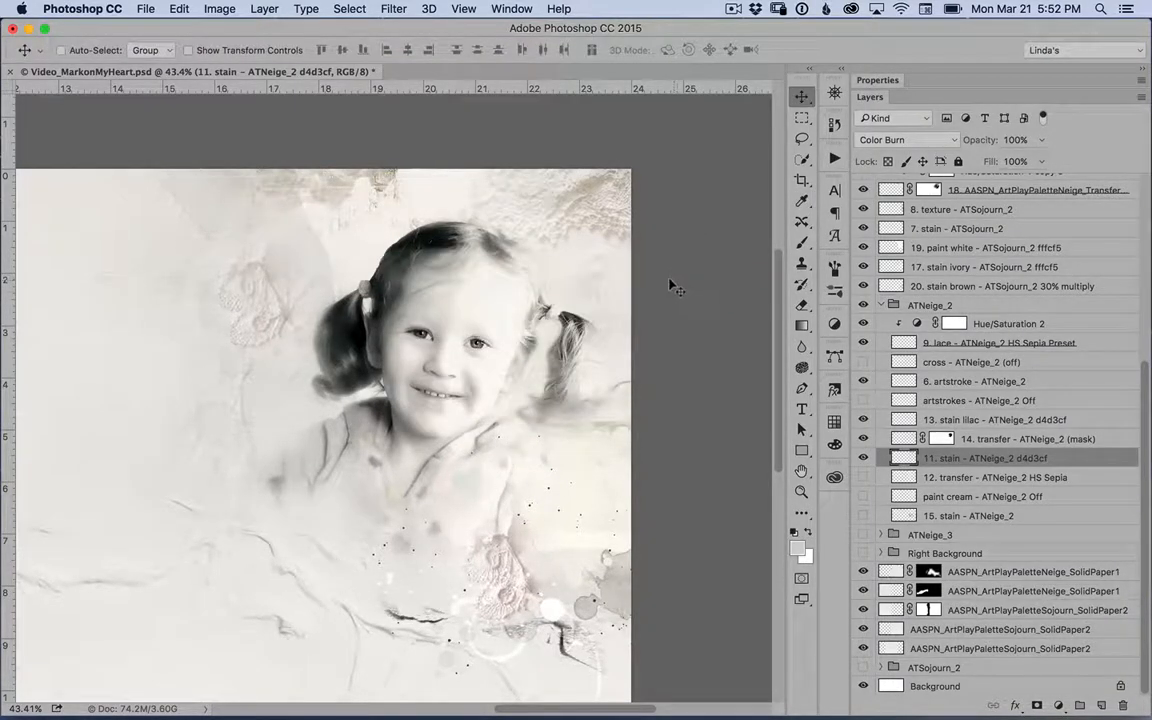
Show the "12. transfer - ATNeige_2" layer and clip a Hue/Saturation adjustment with the Sepia preset to it.
double_click(960, 475)
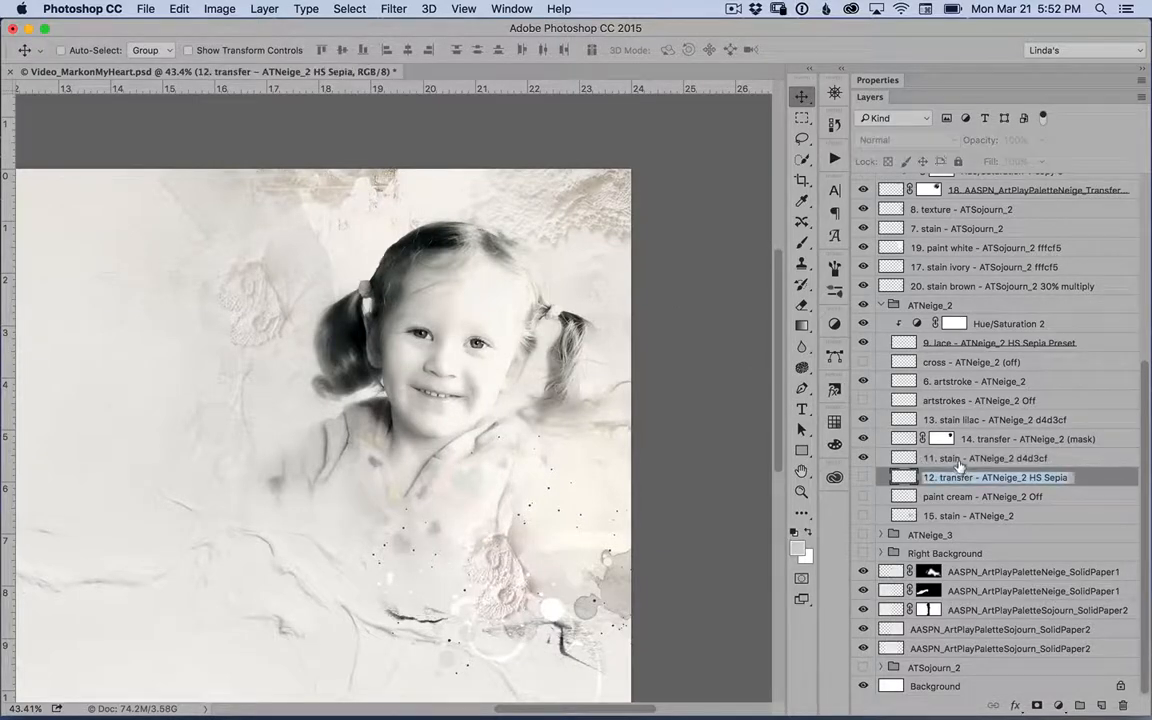
click(862, 477)
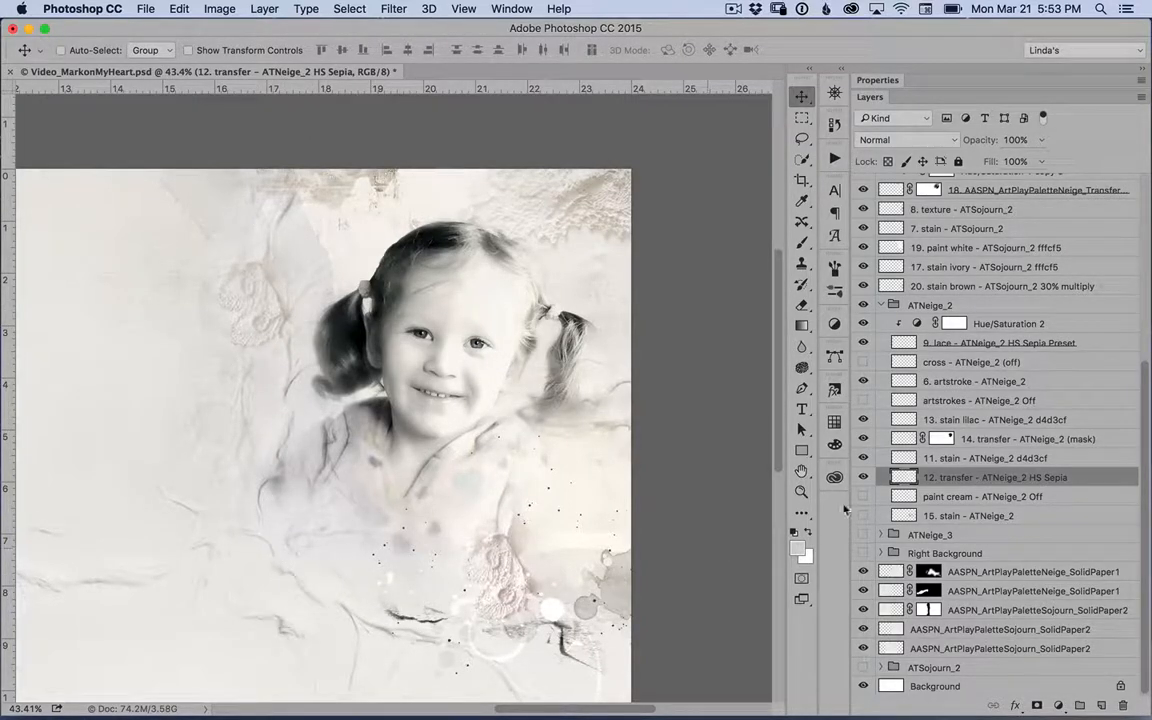
click(1058, 706)
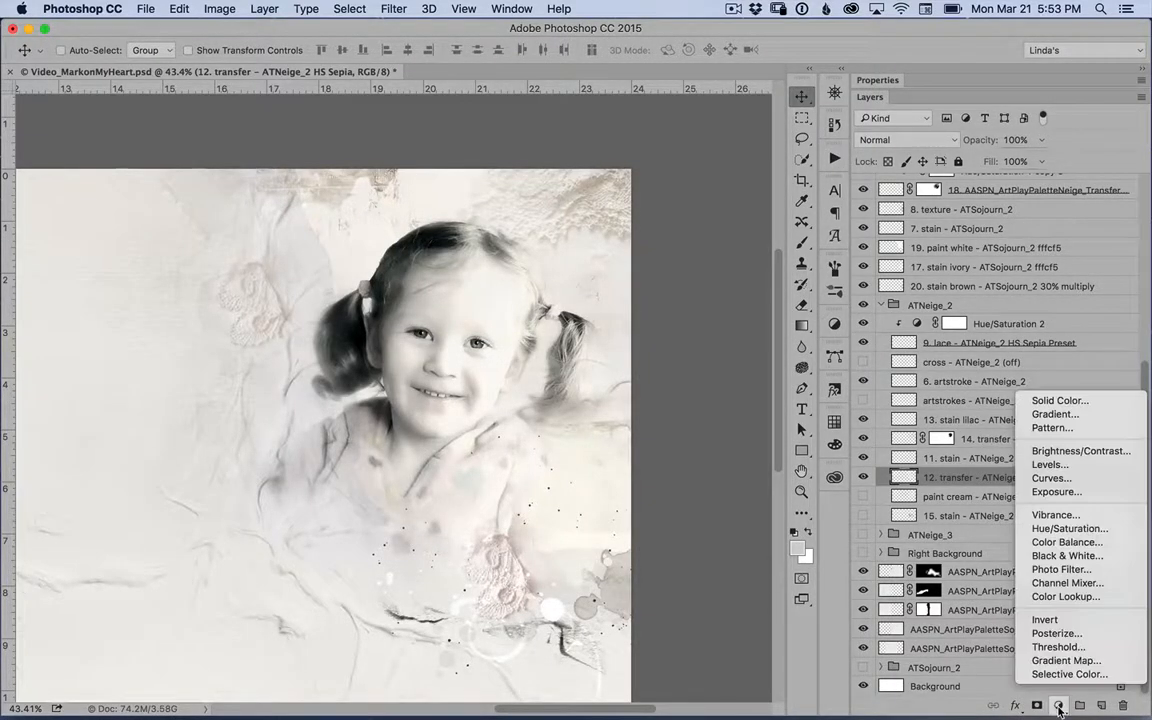
click(1069, 528)
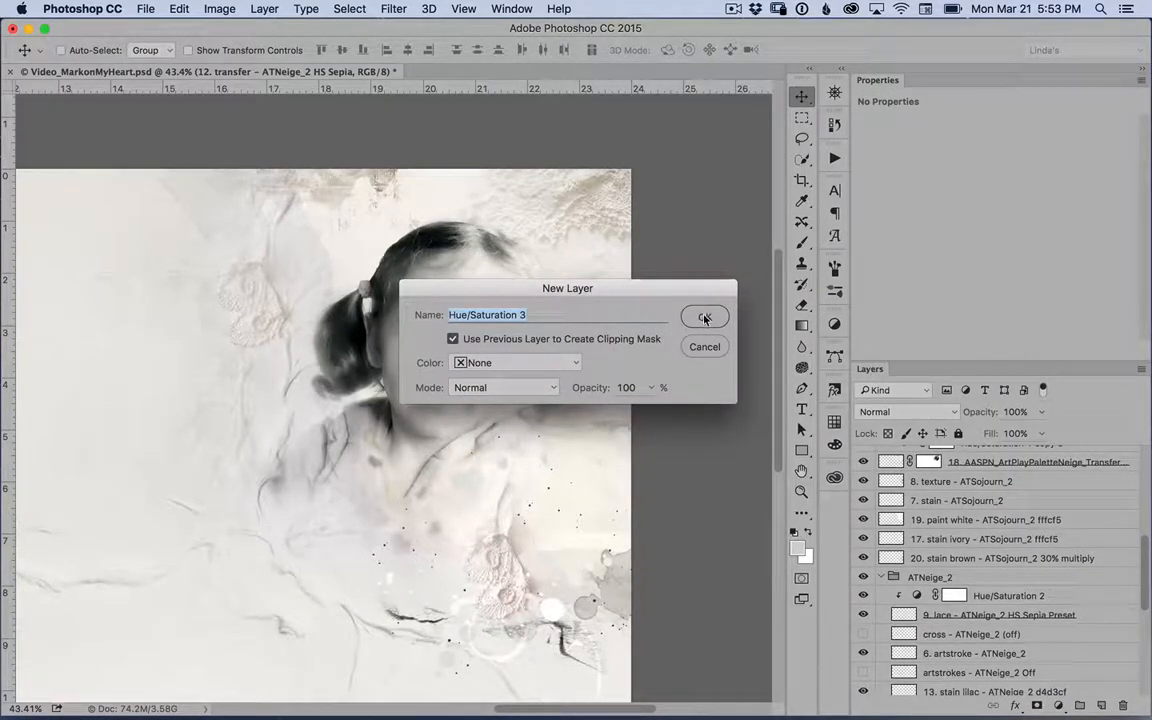
click(704, 318)
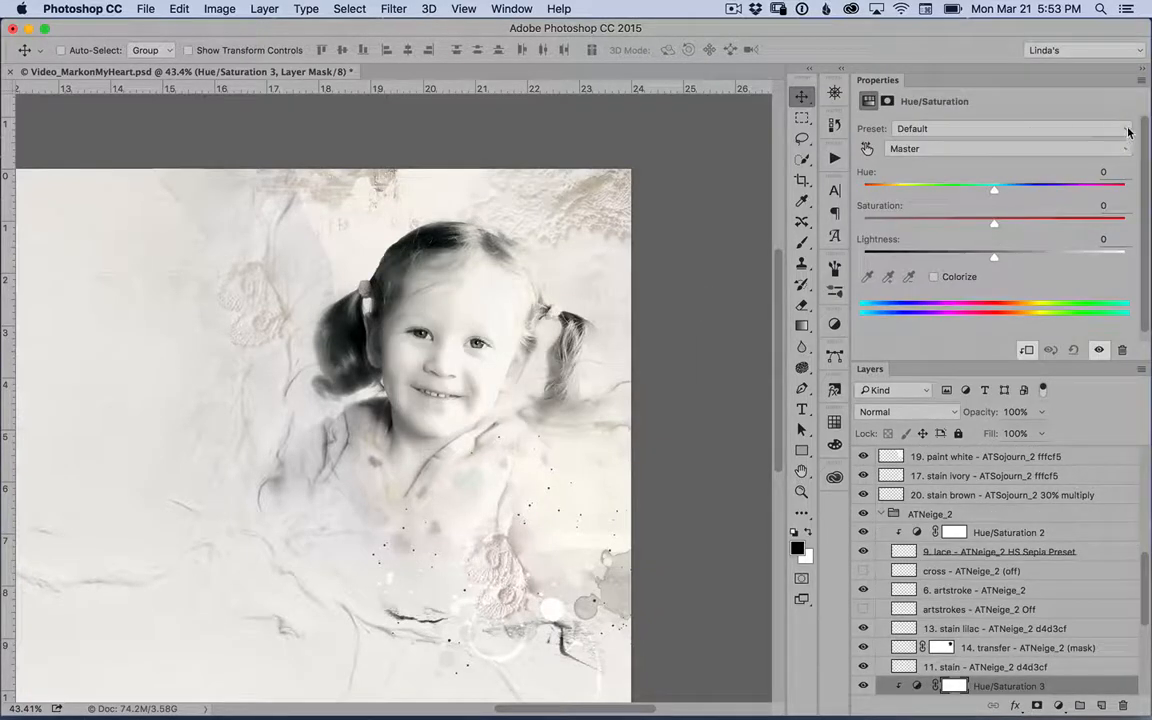
click(1128, 131)
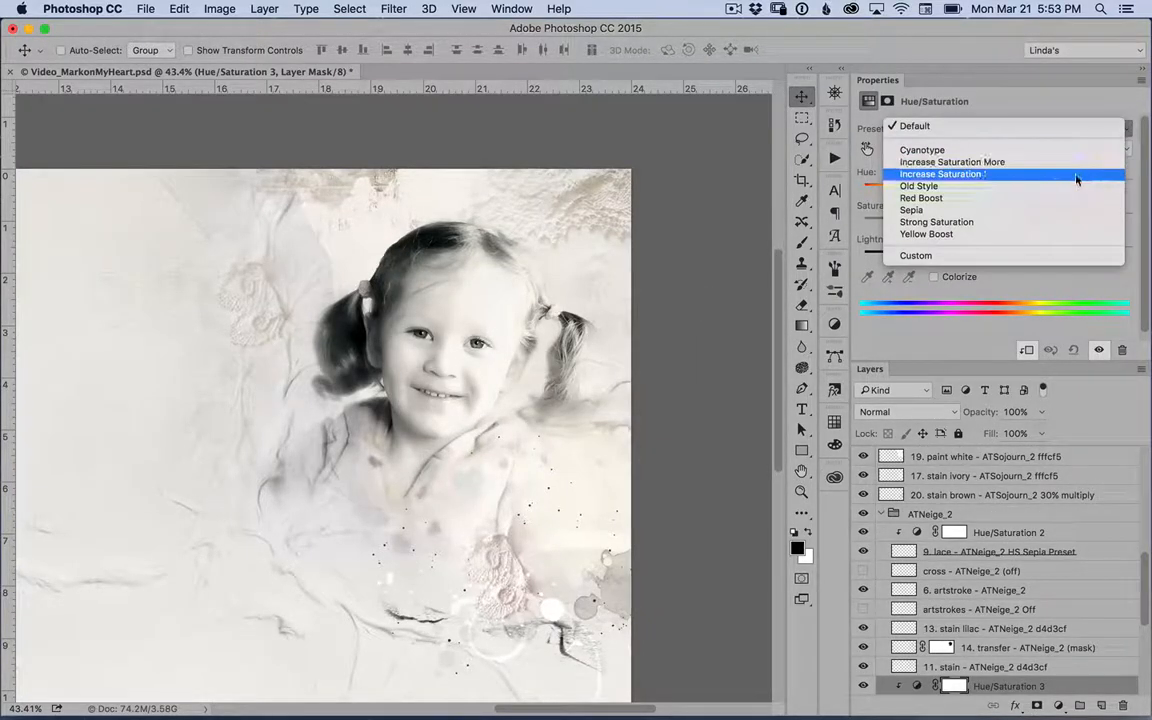
click(1067, 213)
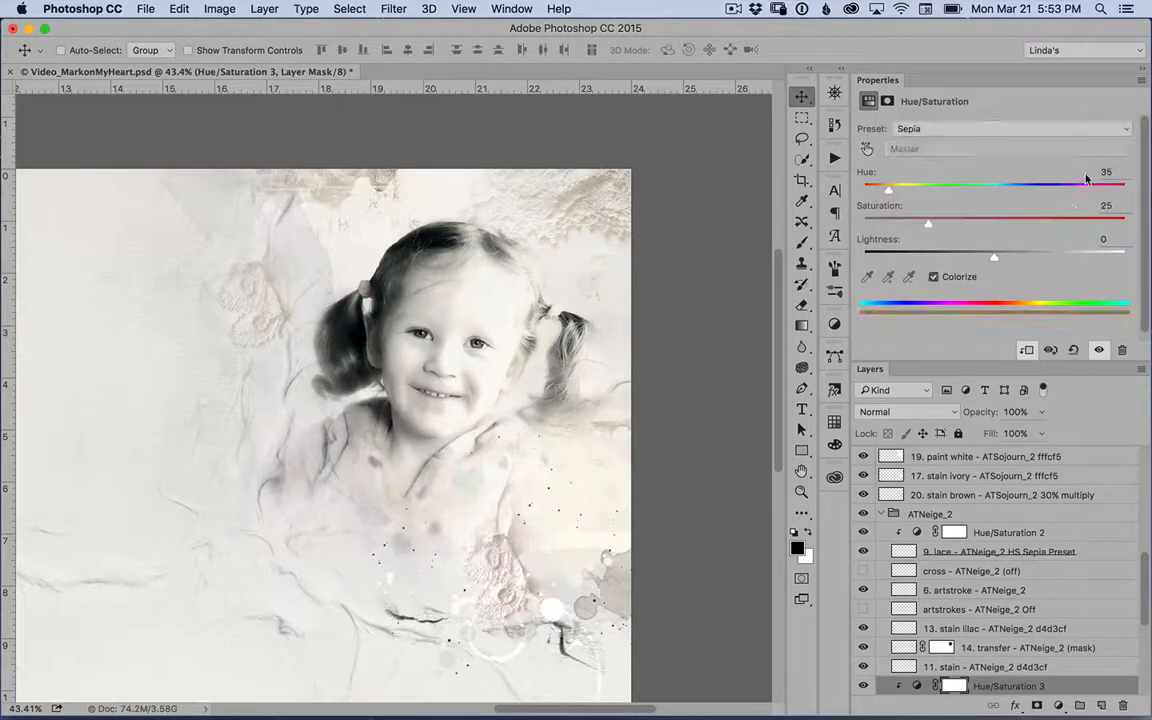
Show the "15. stain - ATNeige_2" layer.
double_click(998, 82)
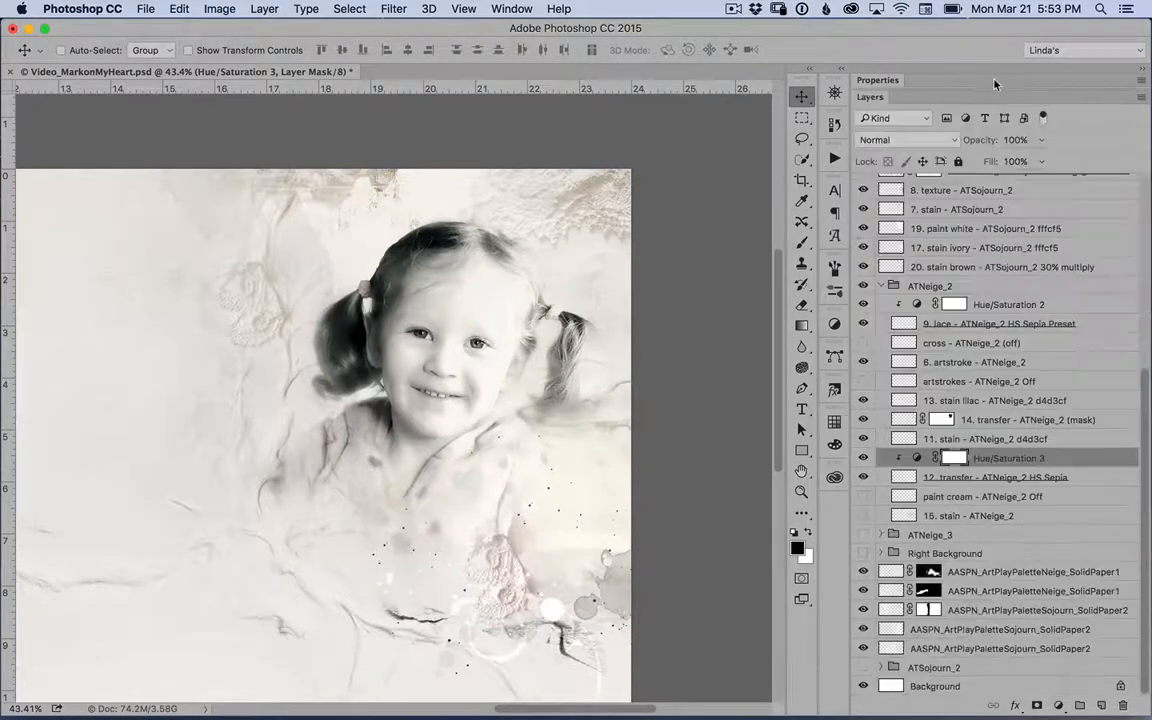
click(1038, 497)
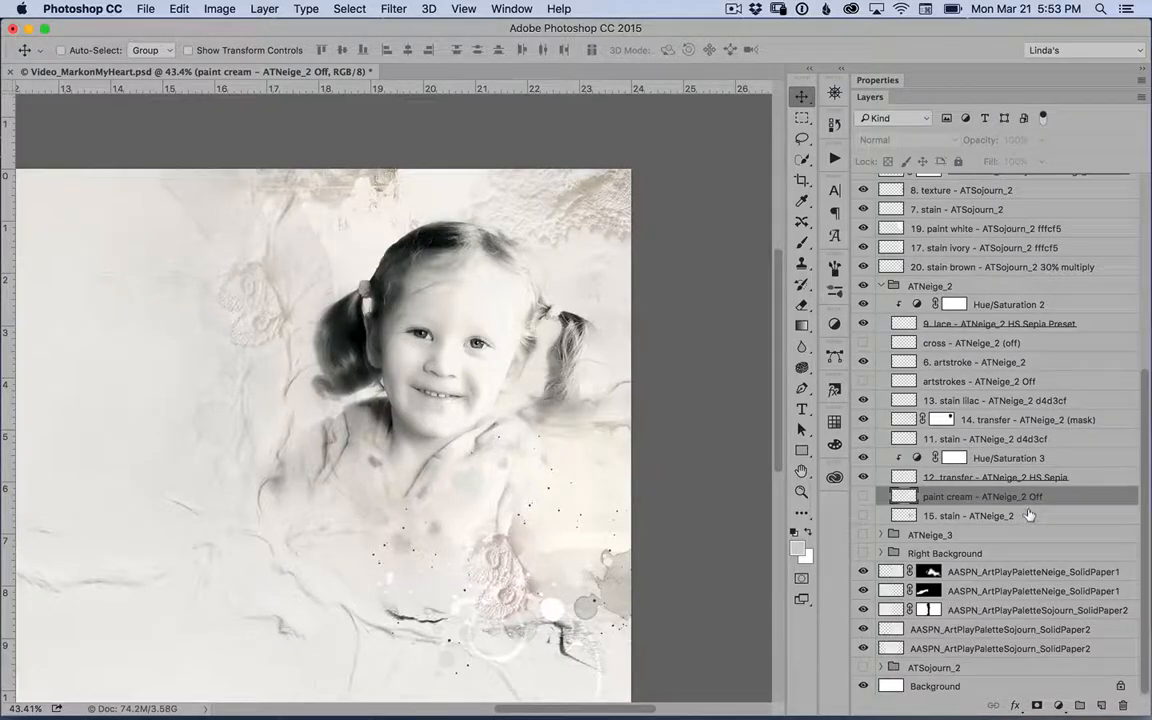
click(1033, 515)
click(863, 515)
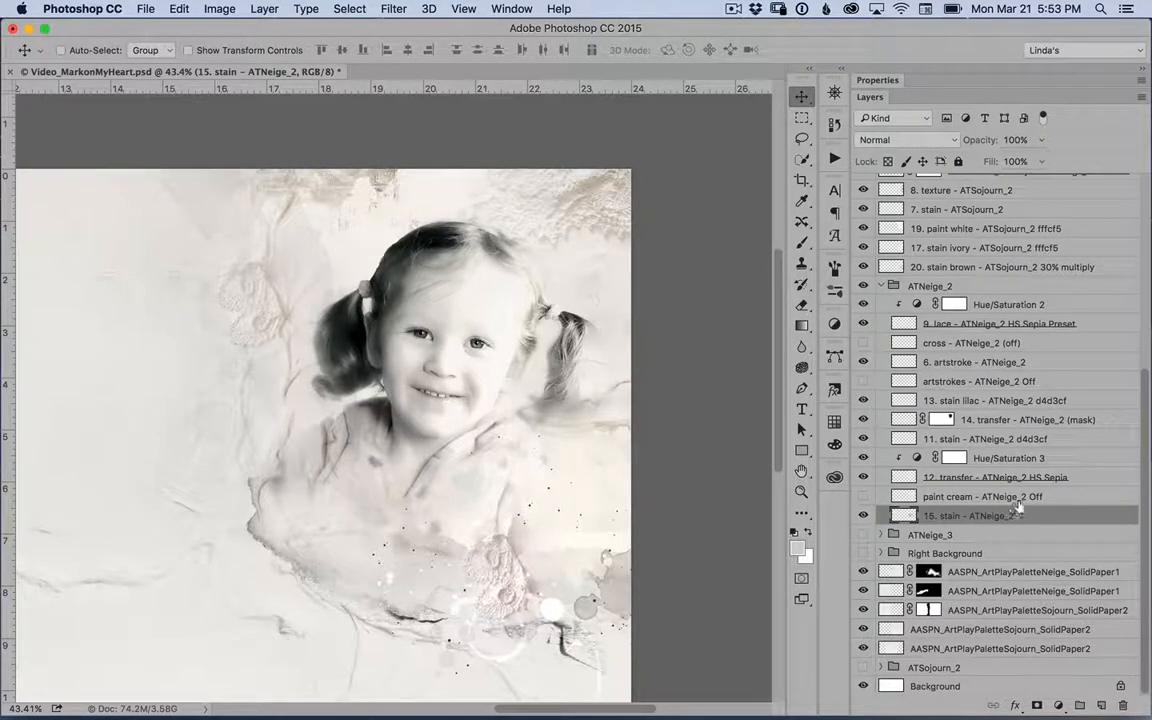
Move the lace layer with its Hue/Saturation 2 adjustment and layers 6, 13 and 14 out of the ATNeige_2 group, above it.
click(1043, 322)
shift+click(1050, 303)
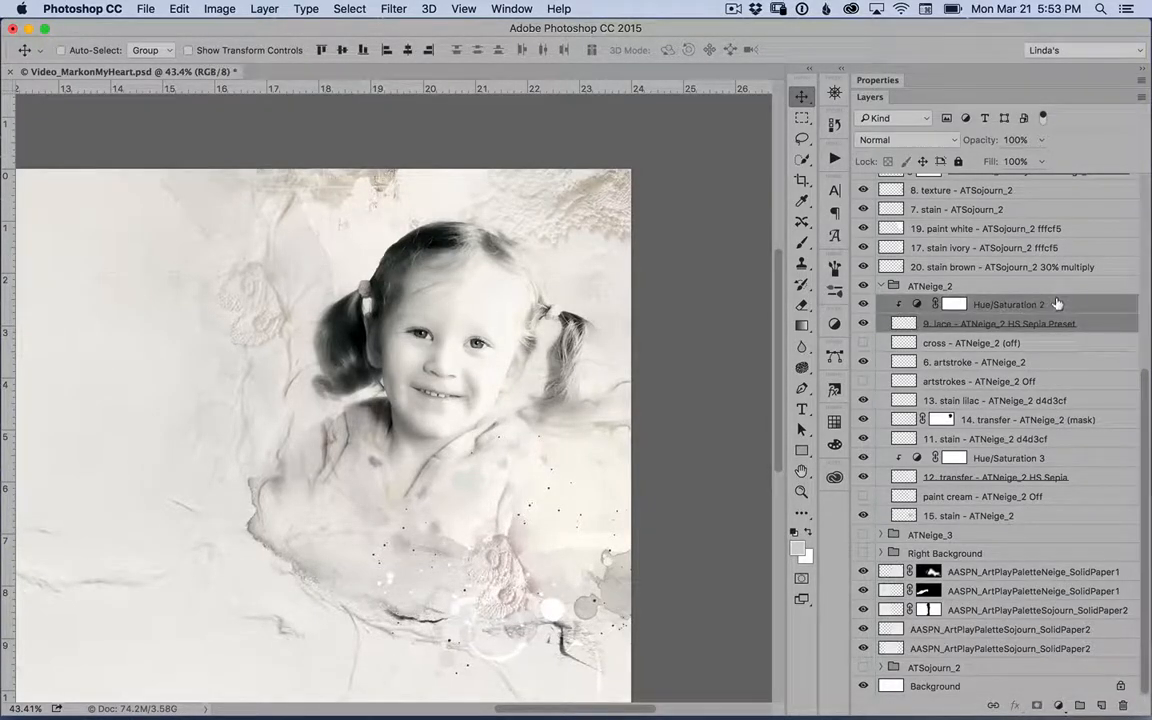
drag(1050, 303, 1048, 278)
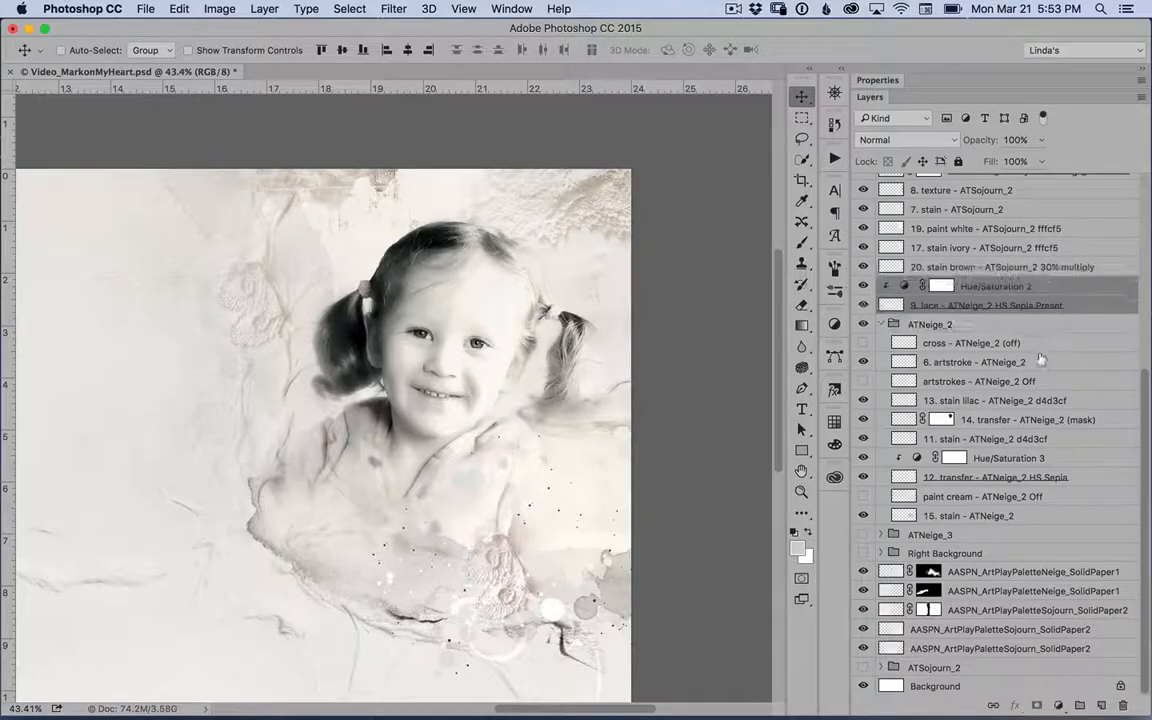
drag(1028, 361, 1035, 331)
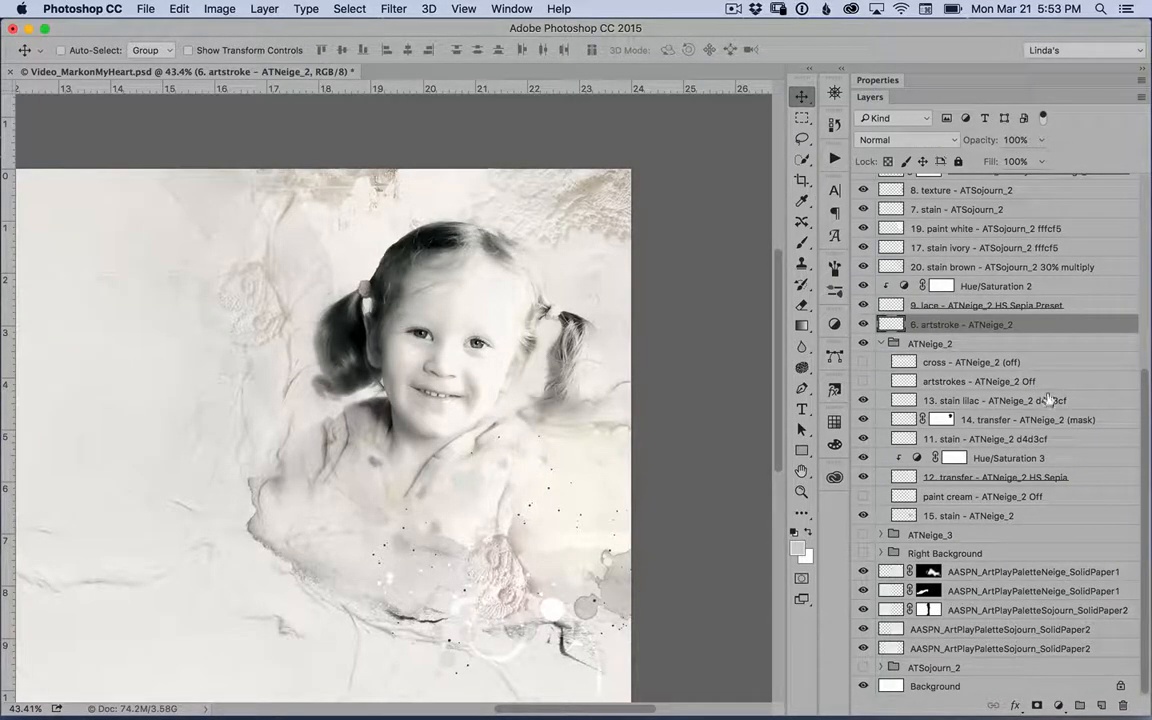
drag(1048, 400, 1042, 336)
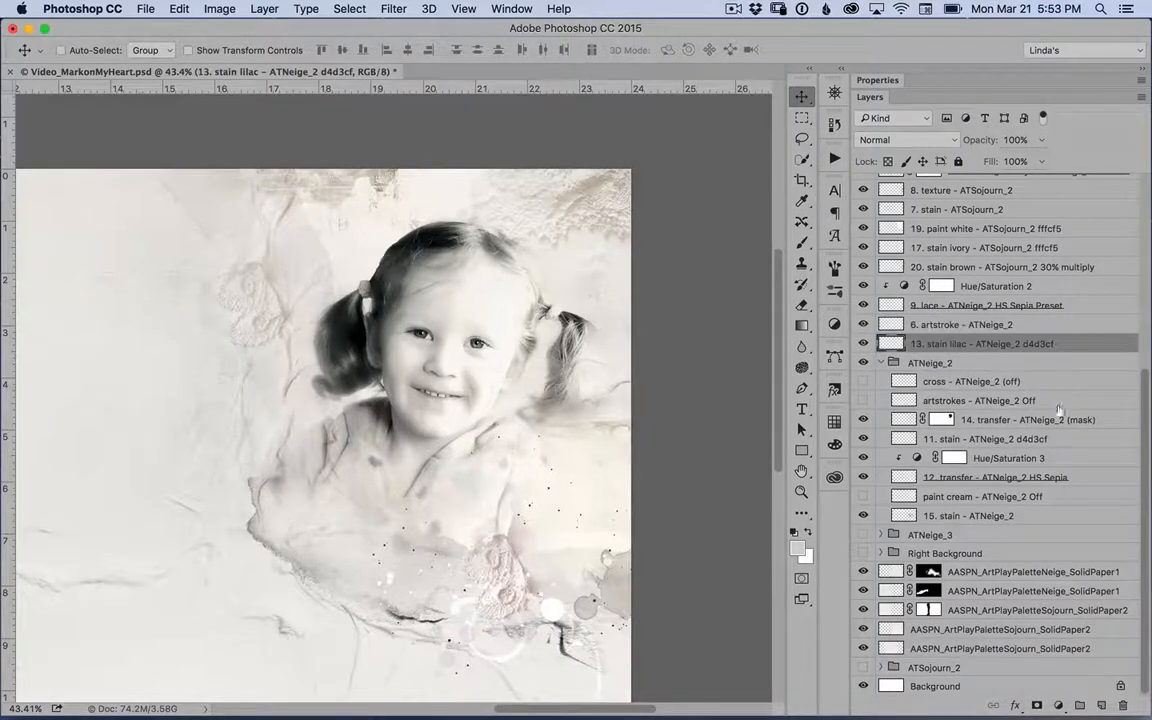
drag(1046, 415, 1046, 366)
Move layers 11, 12 with Hue/Saturation 3, and 15 out of the ATNeige_2 group, placing them beneath layer 14.
click(1030, 460)
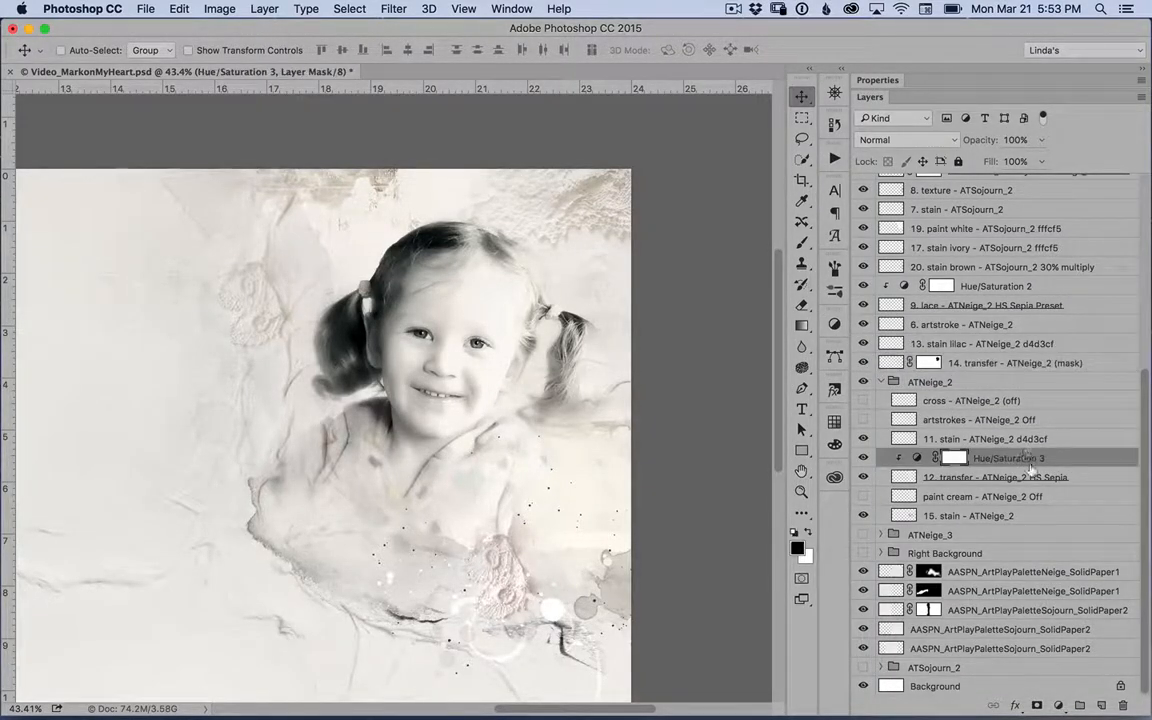
click(1022, 438)
super+click(1022, 477)
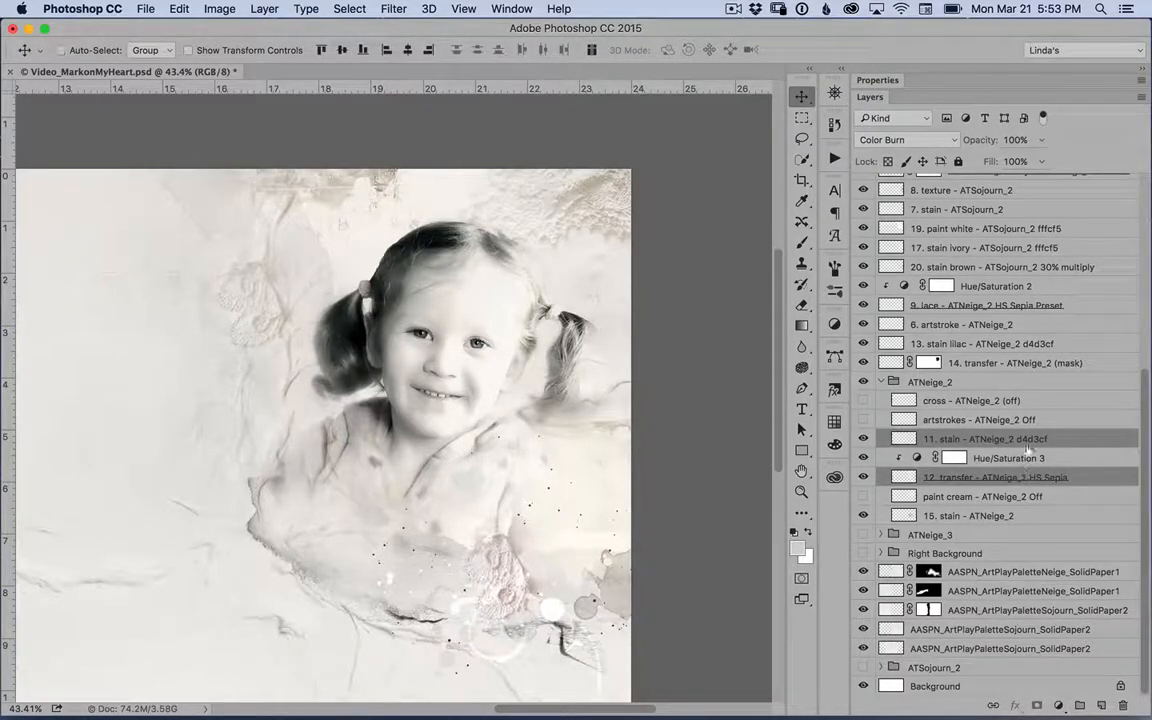
drag(1020, 457, 1020, 372)
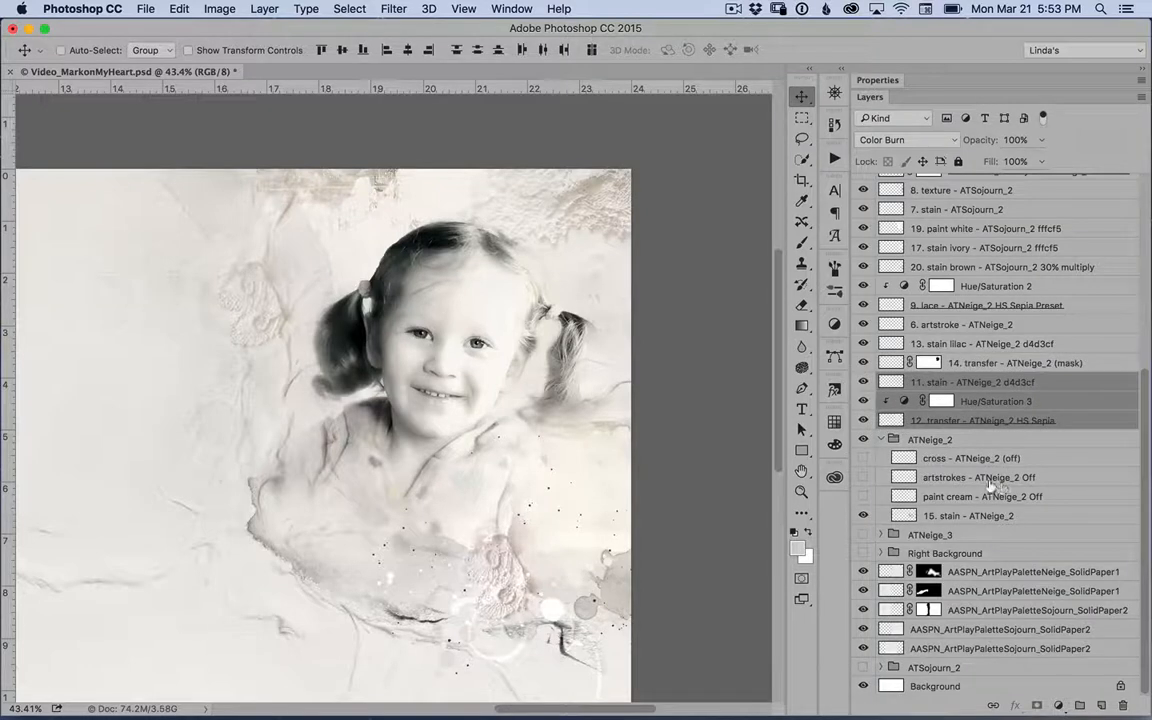
drag(988, 510, 990, 432)
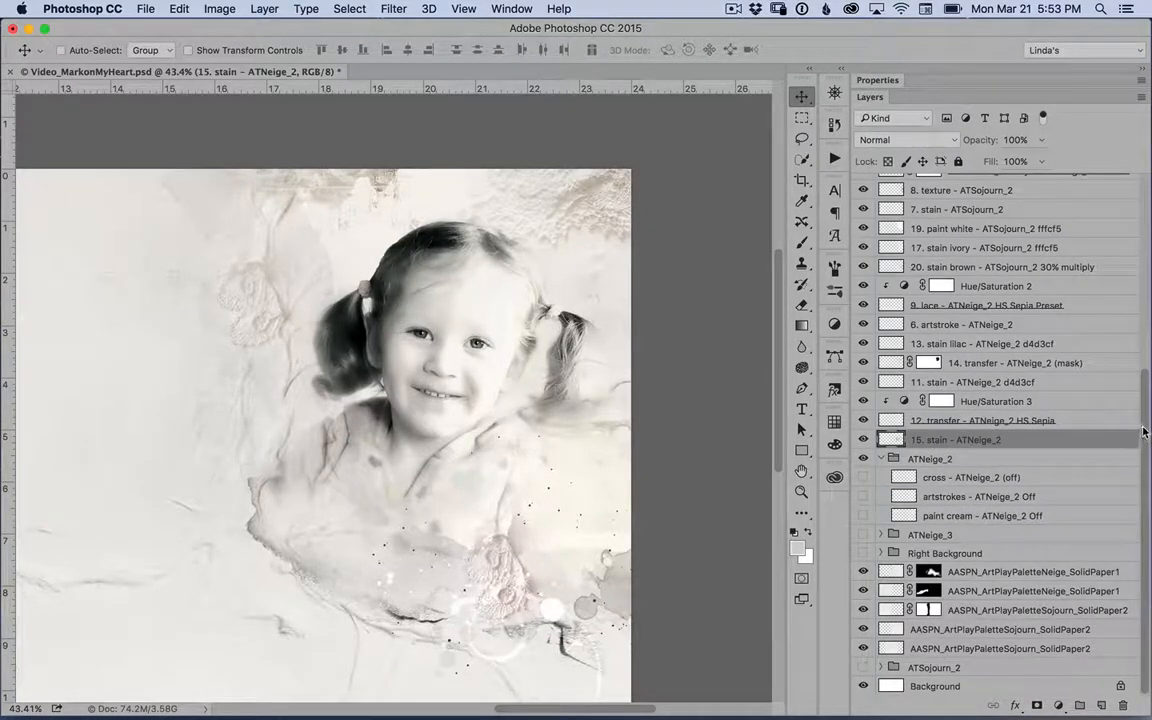
Move "16. stain - ATNeige_3 (moved)" out of the ATNeige_3 group to directly beneath "15. stain - ATNeige_2".
scroll(1000, 480, up, 1)
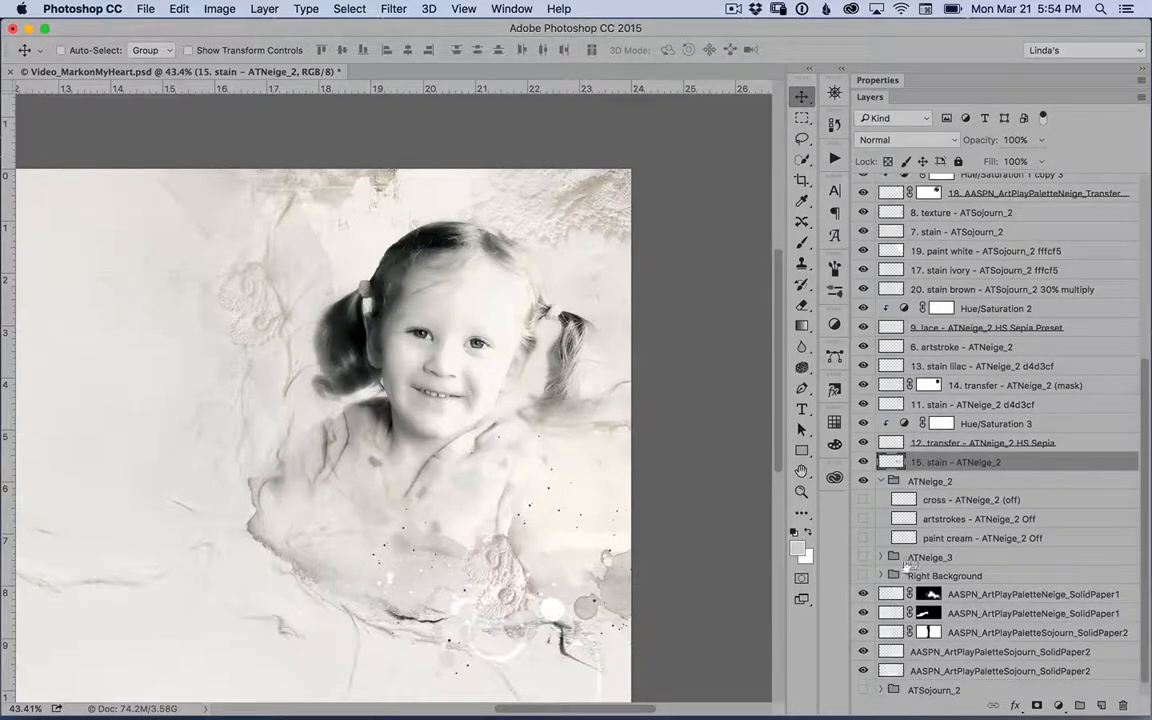
click(881, 557)
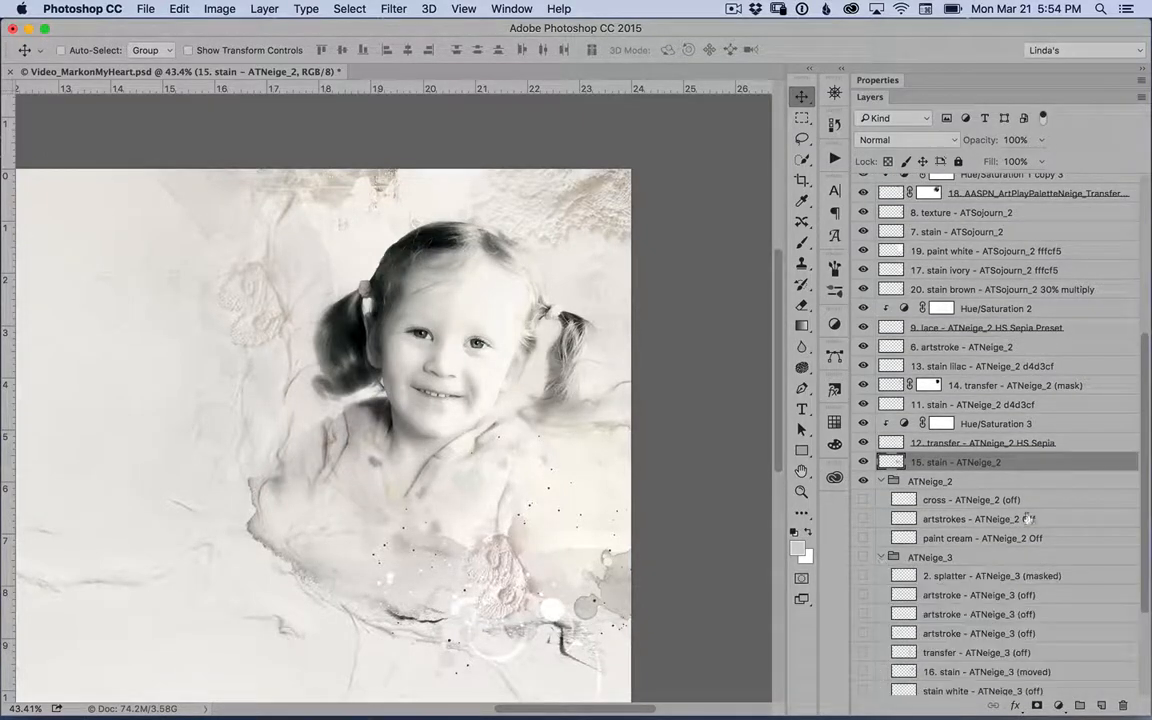
scroll(1147, 486, down, 5)
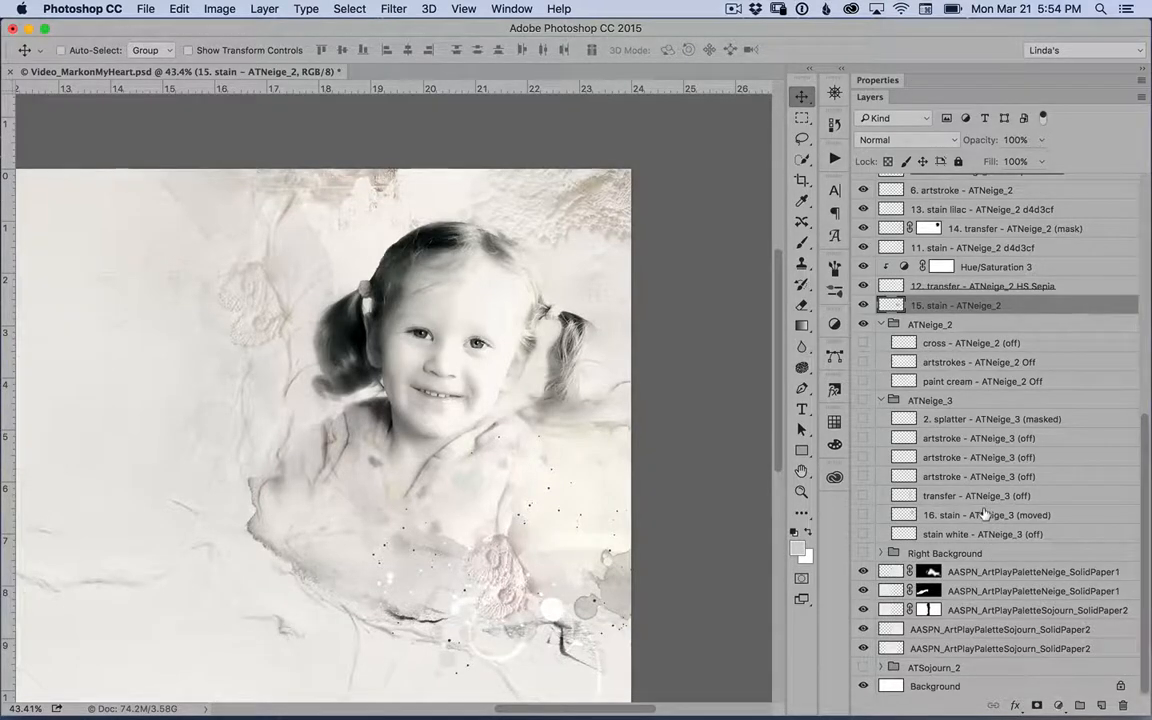
drag(985, 514, 975, 322)
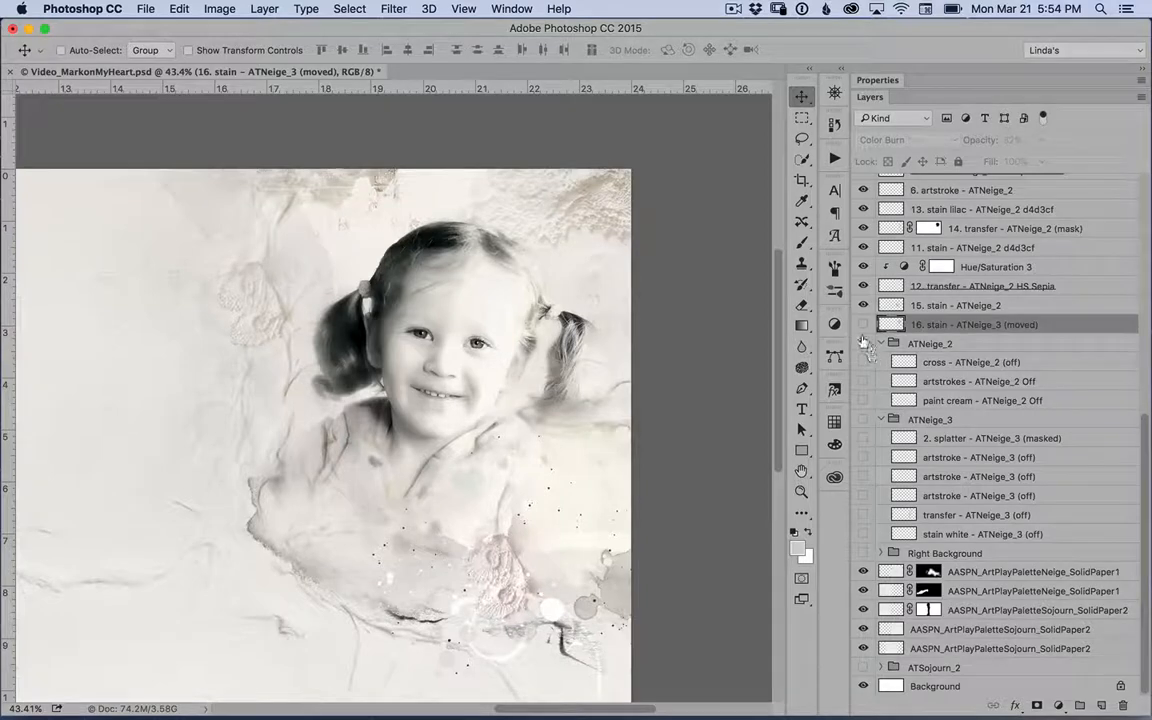
Collapse the ATNeige_2 and ATNeige_3 groups and move both beneath ATSojourn_2, just above the Background layer.
click(881, 344)
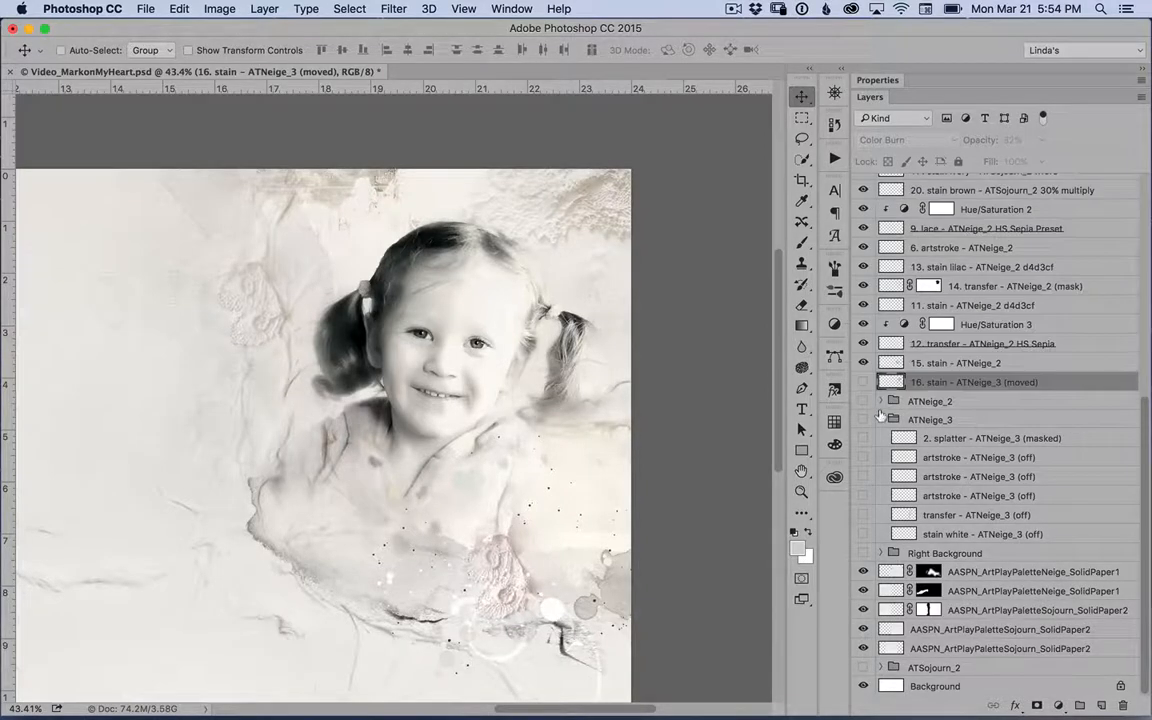
click(879, 419)
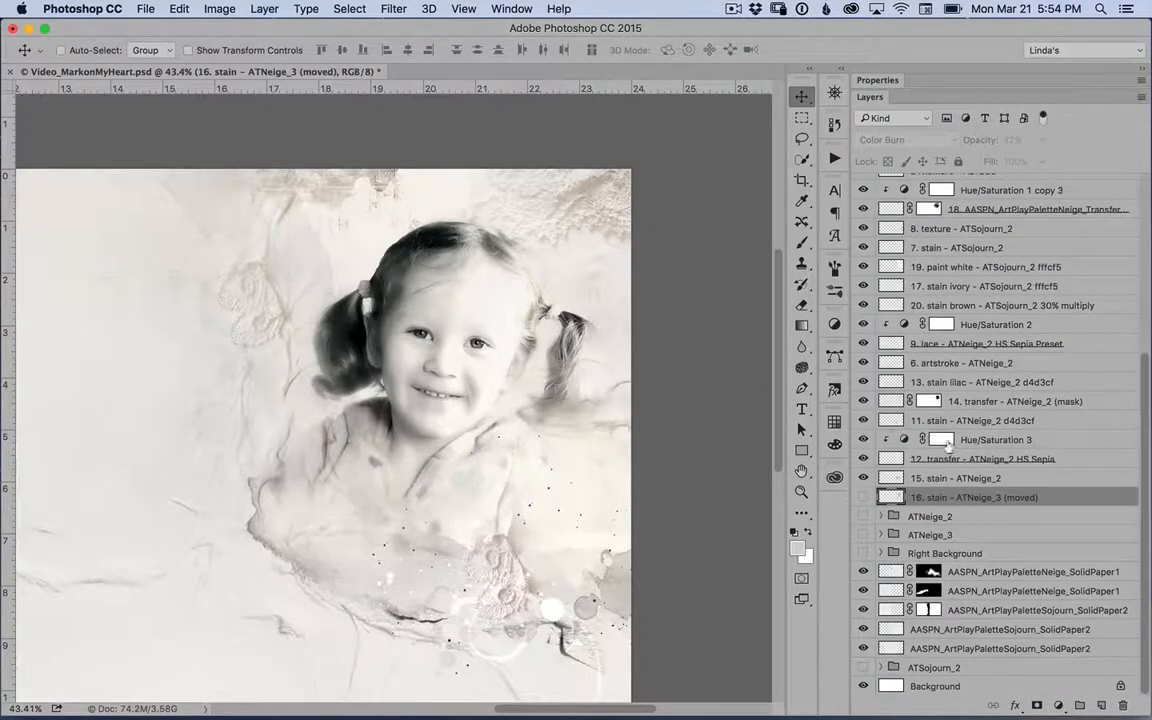
click(975, 514)
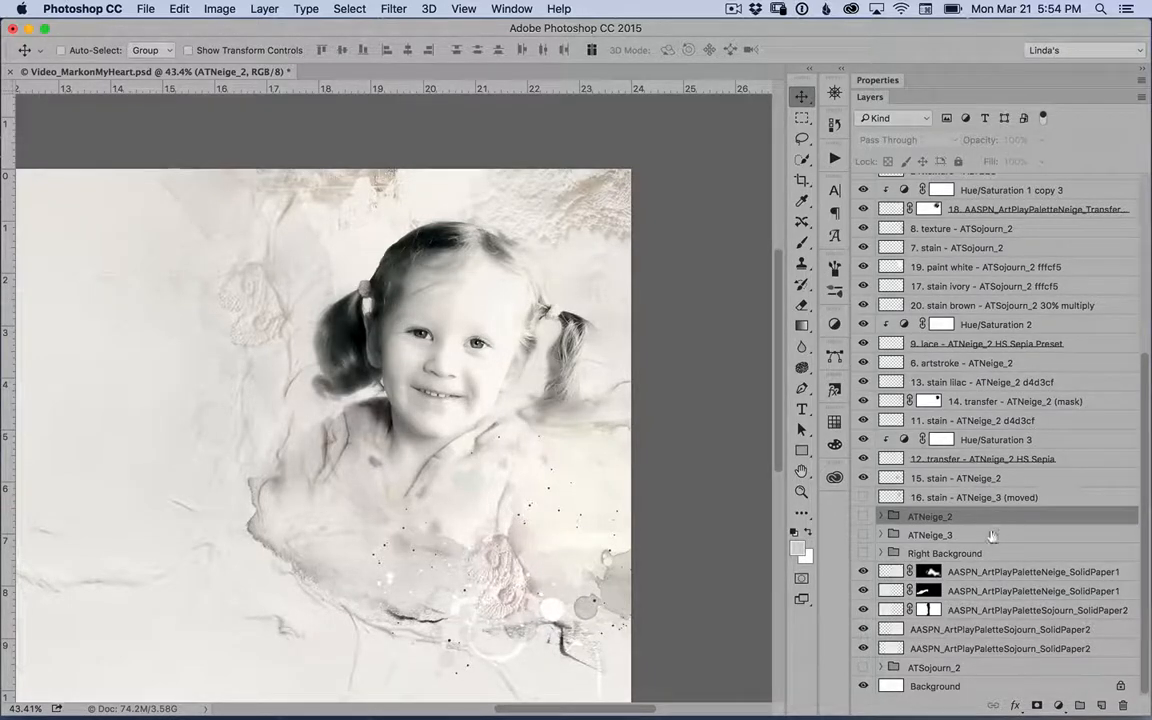
shift+click(993, 533)
drag(993, 533, 1021, 678)
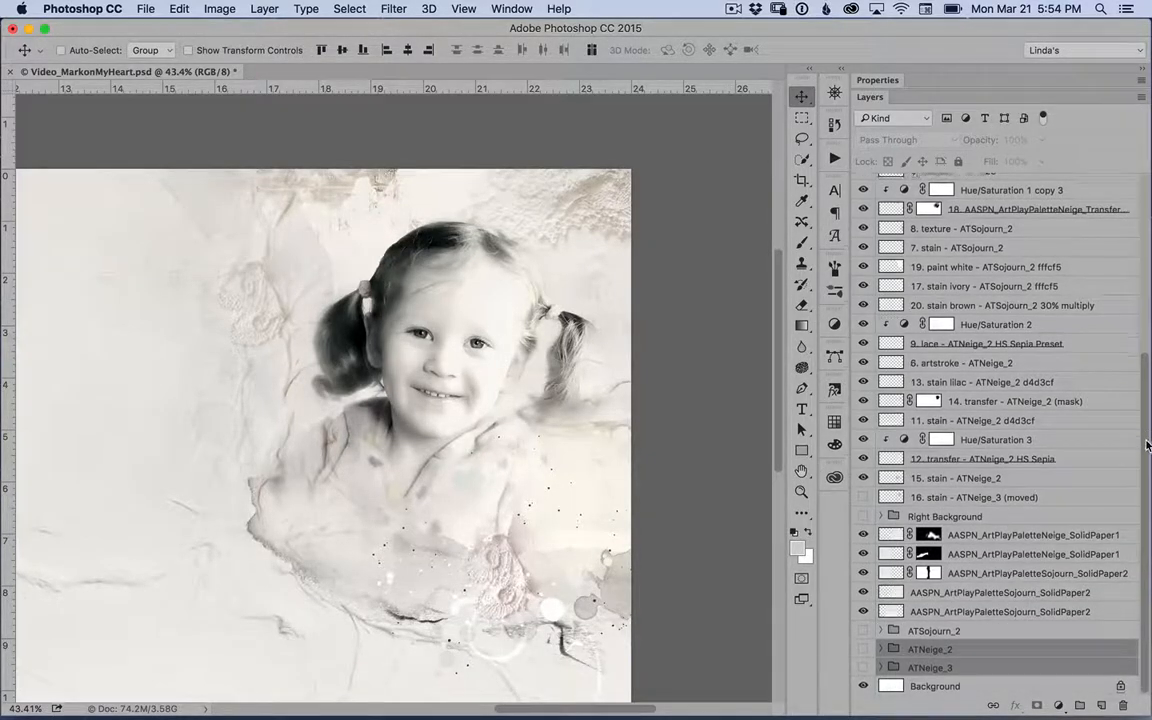
Place "6. artstroke - ATNeige_2" and "7. stain - ATSojourn_2" in order directly beneath the number 5 brush layer.
drag(1148, 445, 1148, 343)
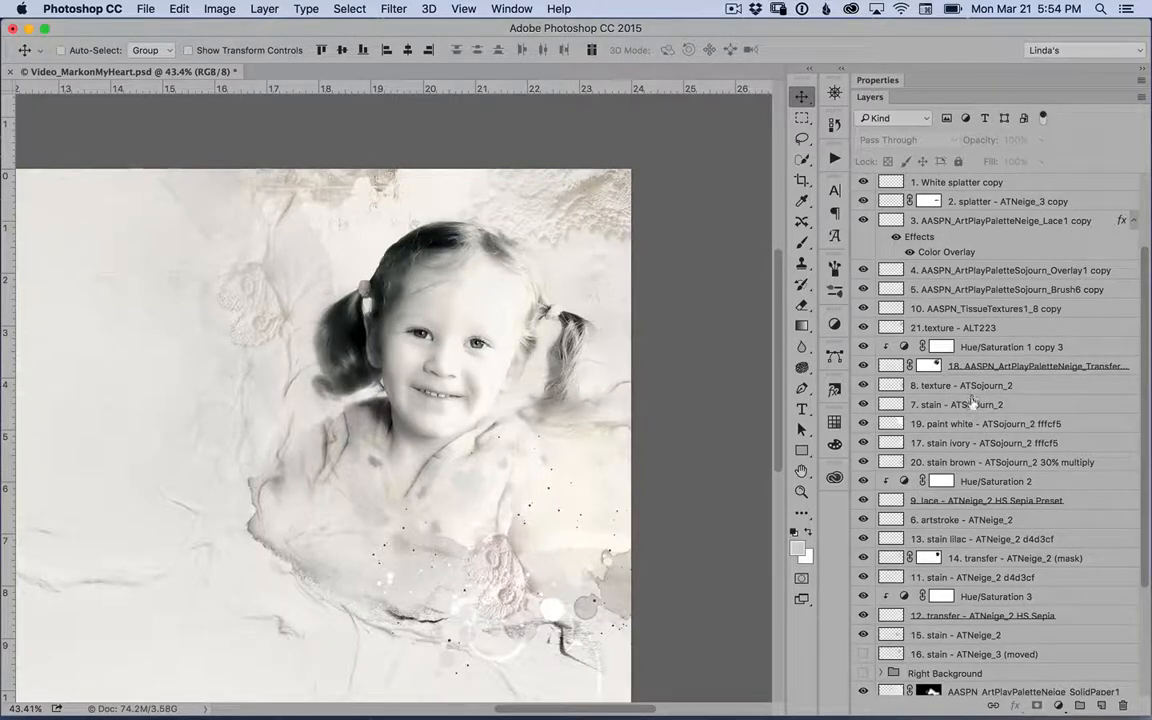
drag(967, 385, 930, 298)
mouse_move(963, 515)
mouse_down()
mouse_move(960, 273)
mouse_move(960, 305)
mouse_up()
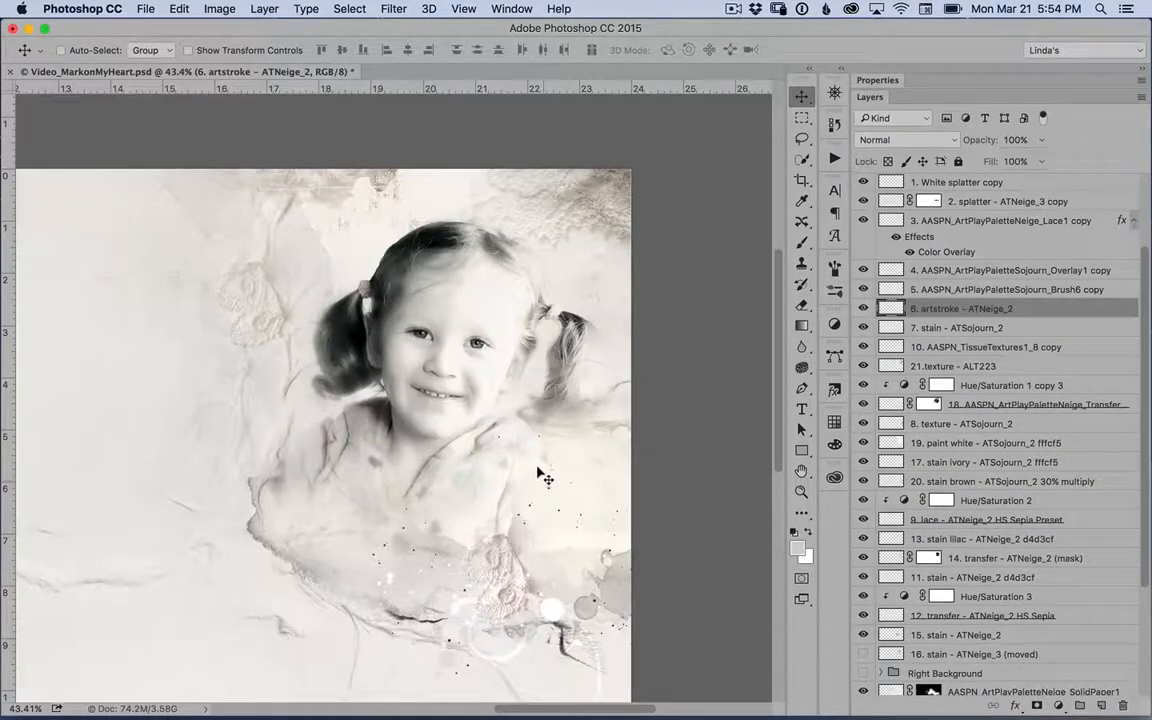
Move "8. texture - ATSojourn_2" beneath layer 7, and the number 9 lace layer with its Hue/Saturation 2 adjustment beneath layer 8.
scroll(722, 362, up, 5)
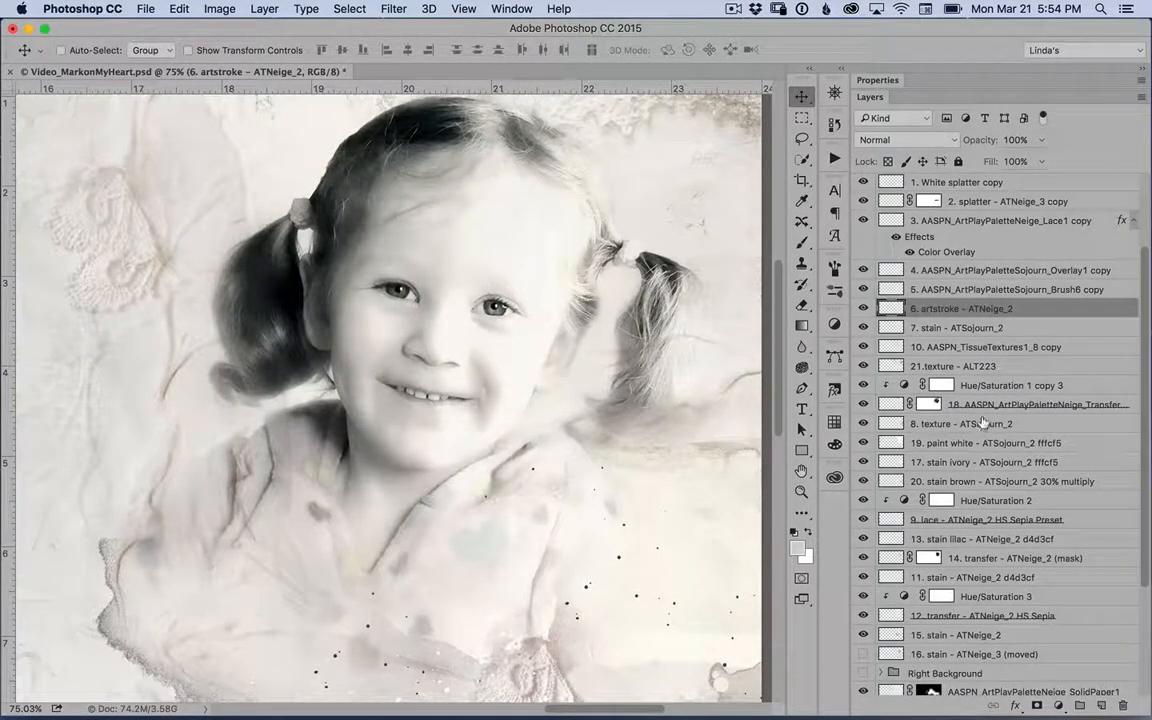
drag(982, 423, 975, 340)
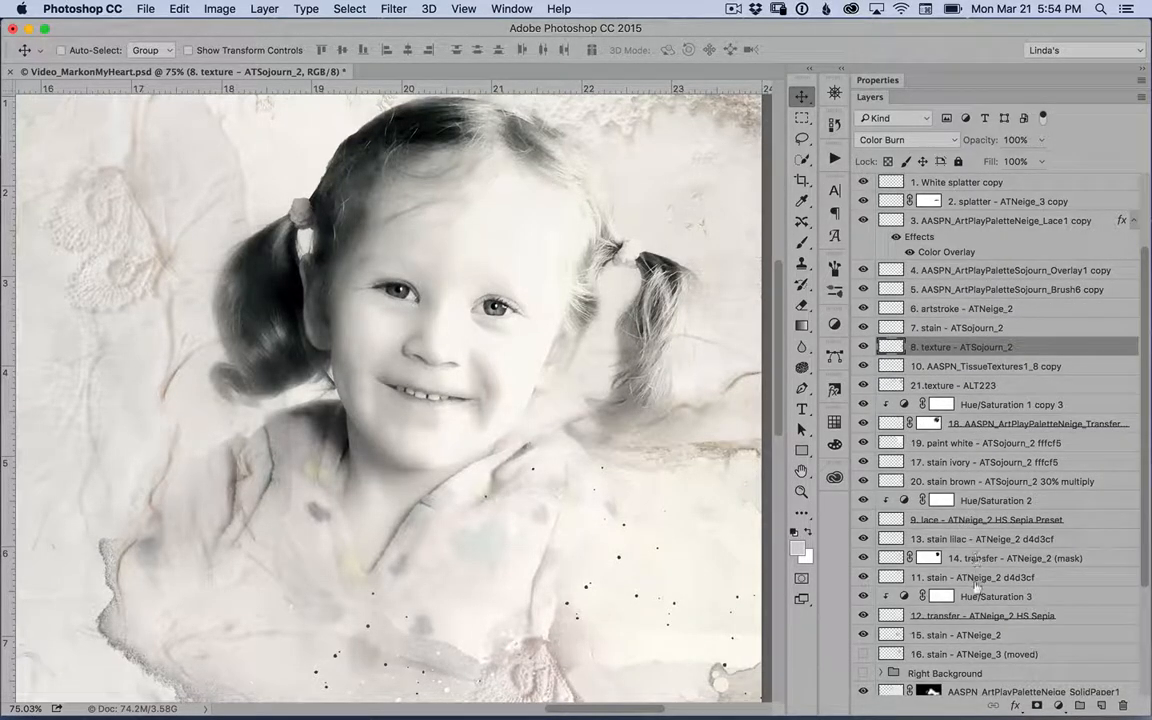
click(985, 521)
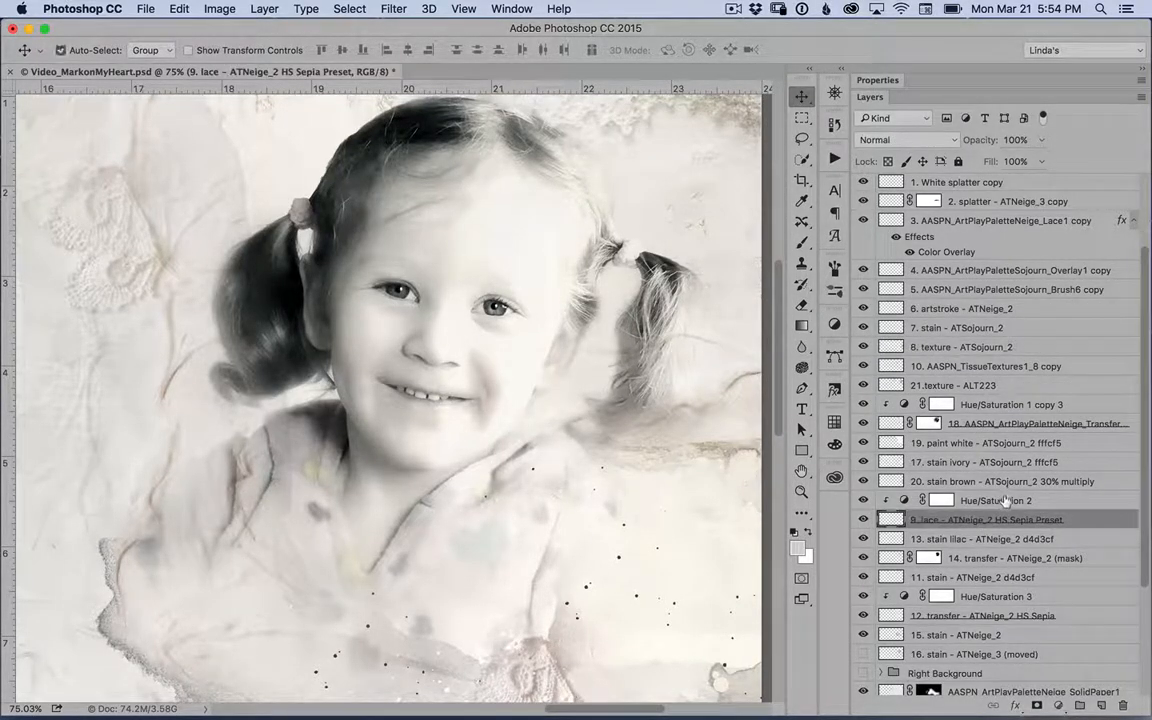
shift+click(1010, 501)
drag(1008, 498, 1010, 383)
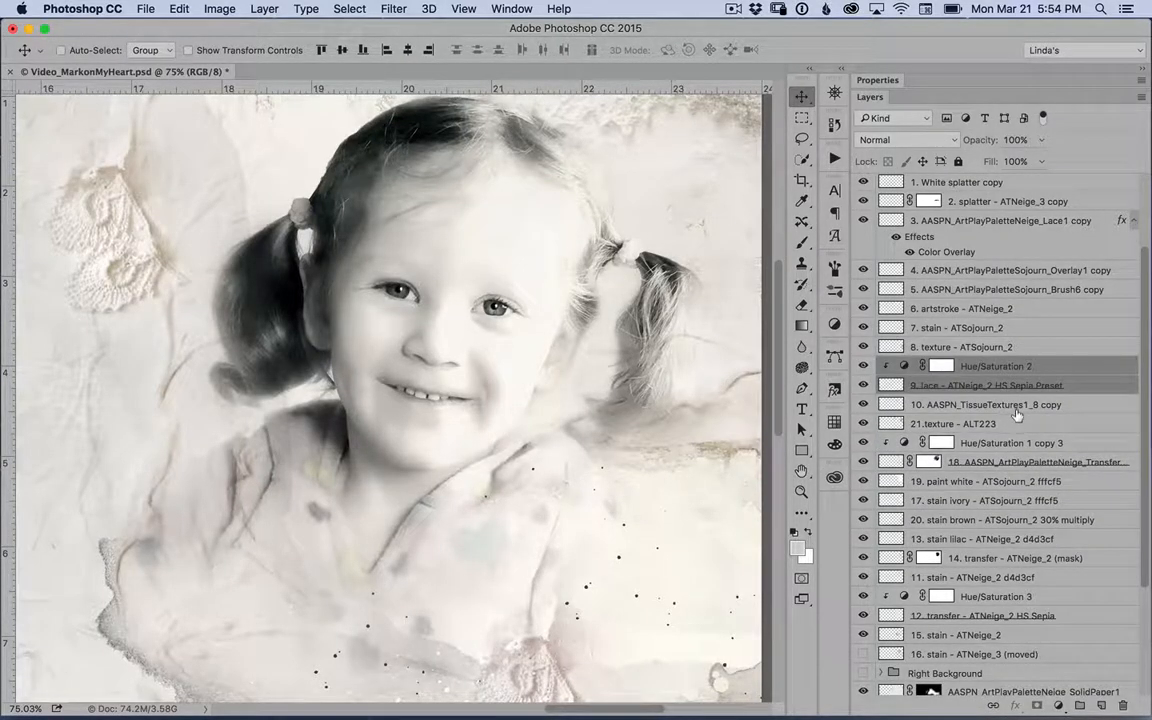
Reorder the layers so 13. stain lilac and 17. stain ivory follow layer 10, and 21.texture sits beneath 20. stain brown.
scroll(1015, 418, down, 3)
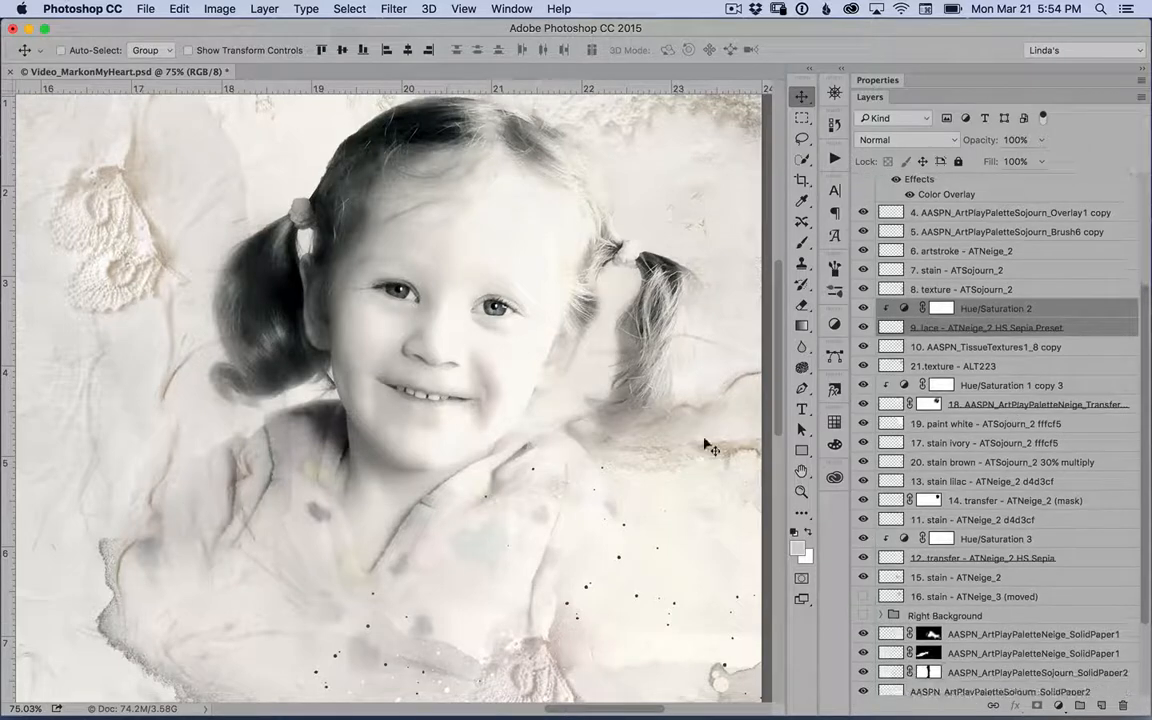
scroll(522, 445, down, 3)
scroll(522, 442, down, 2)
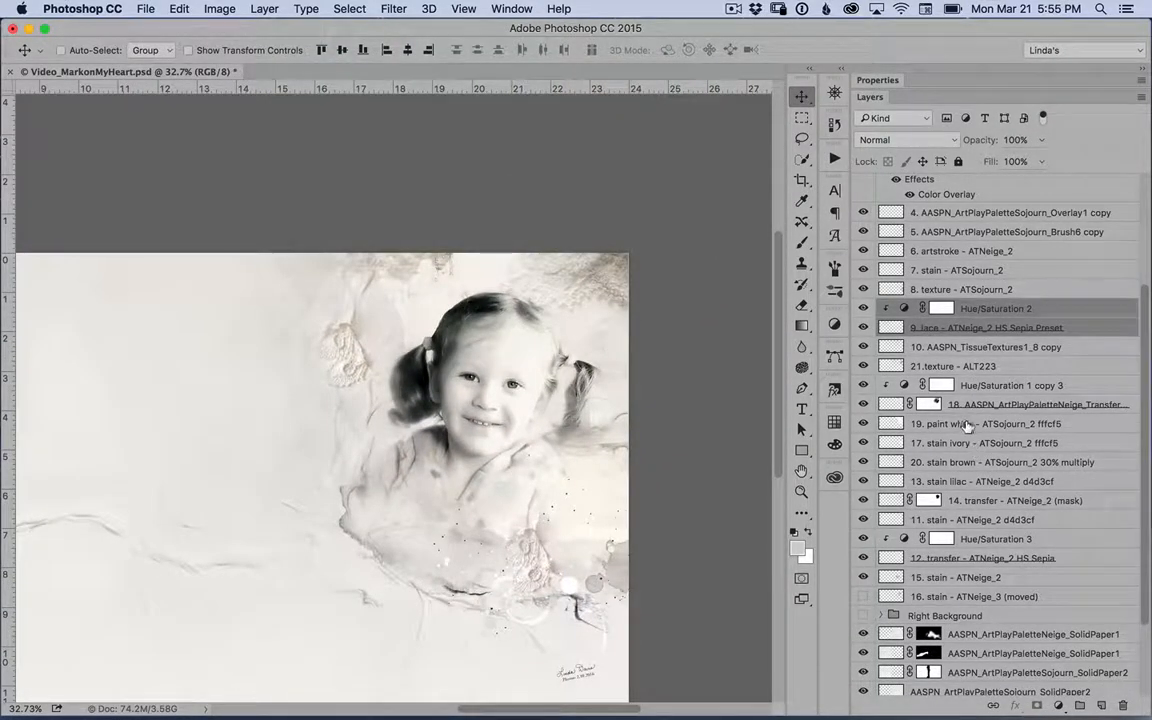
mouse_move(963, 442)
mouse_down()
mouse_move(970, 355)
mouse_move(980, 378)
mouse_move(970, 468)
mouse_move(977, 356)
mouse_up()
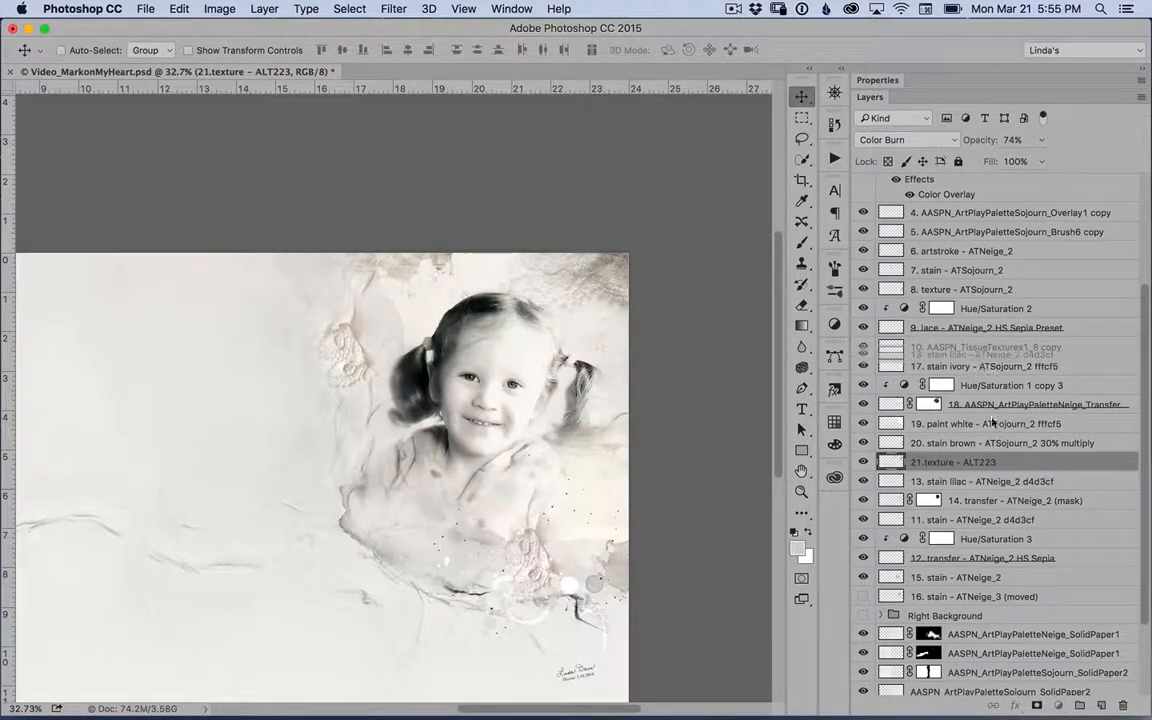
Move "11. stain" and "12. transfer" with its Hue/Saturation 3 adjustment to directly beneath "10. AASPN_TissueTextures1_8 copy".
click(977, 520)
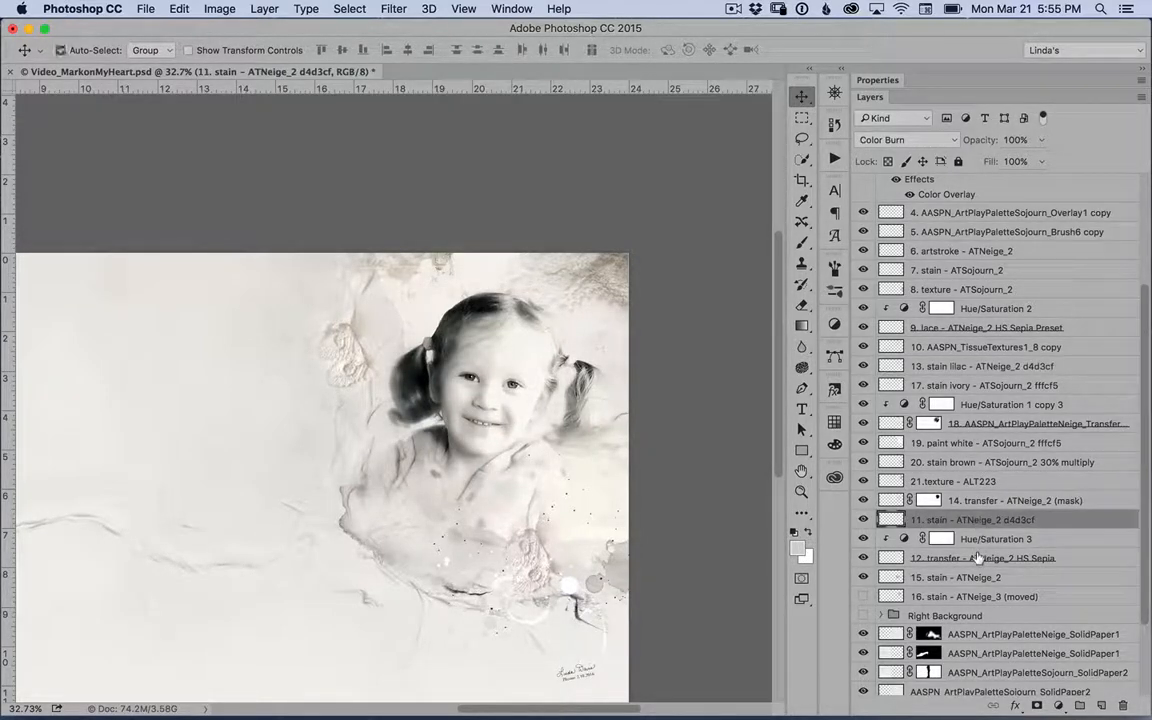
super+click(983, 556)
super+click(980, 538)
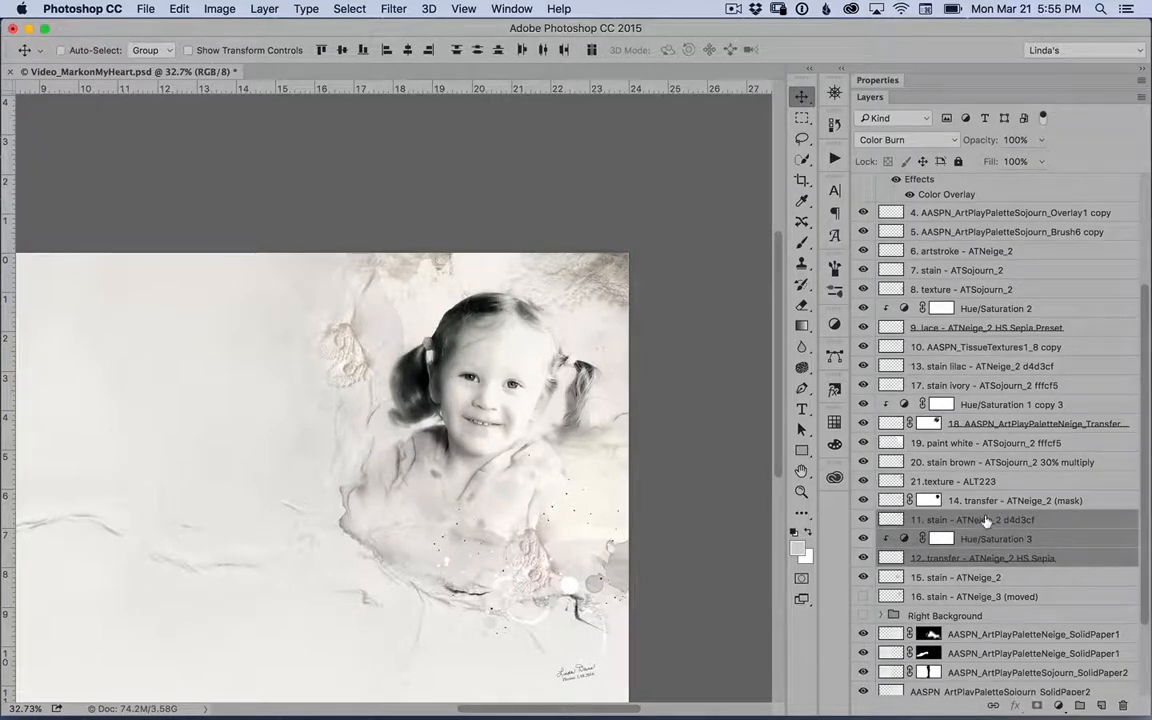
drag(986, 520, 986, 358)
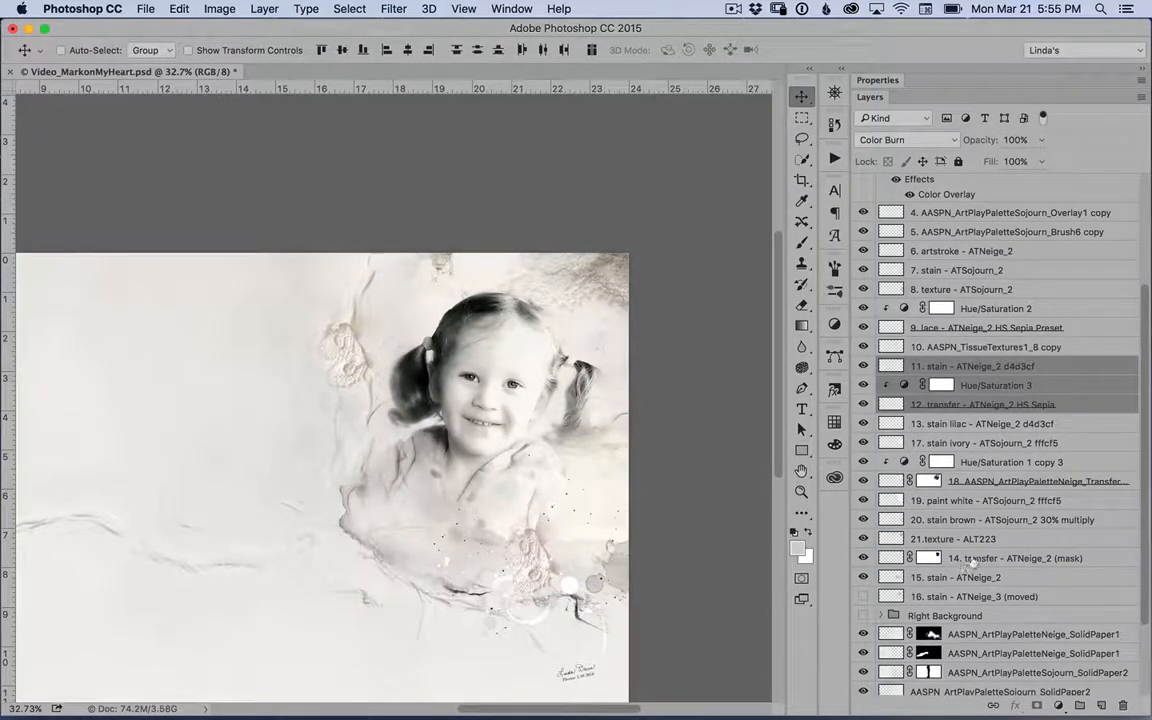
Place "14. transfer - ATNeige_2 (mask)" and "15. stain - ATNeige_2" beneath 13. stain lilac, and select the number 16 stain layer.
drag(985, 558, 985, 437)
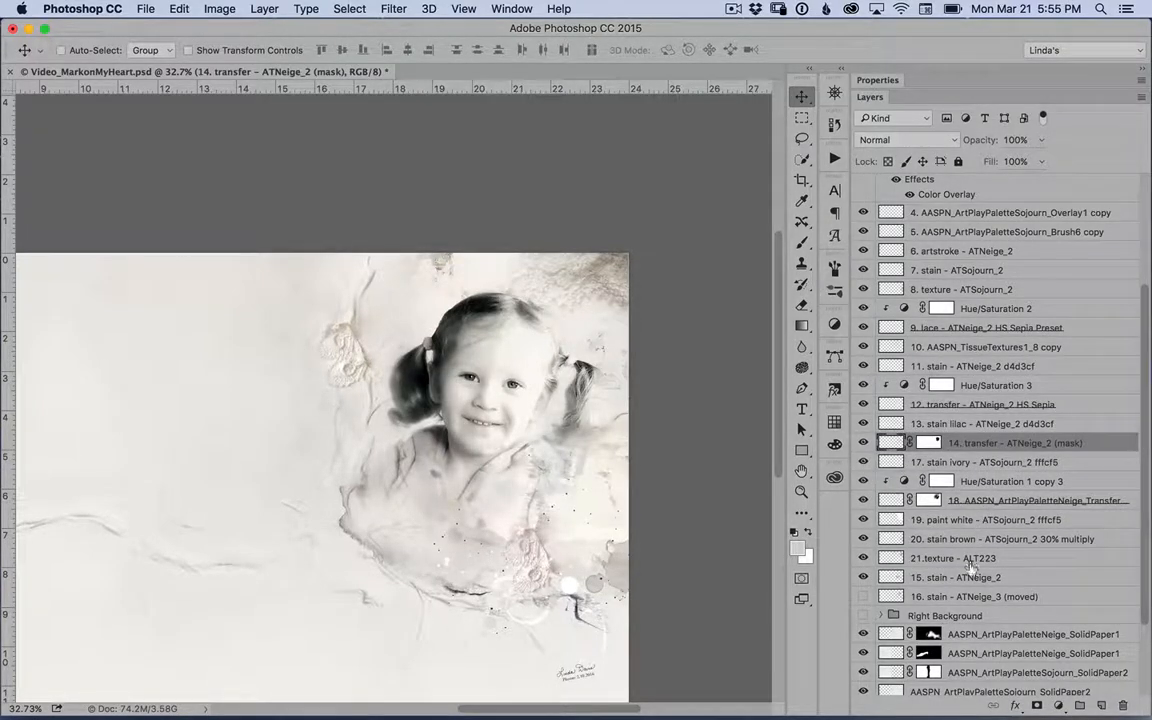
drag(963, 578, 960, 532)
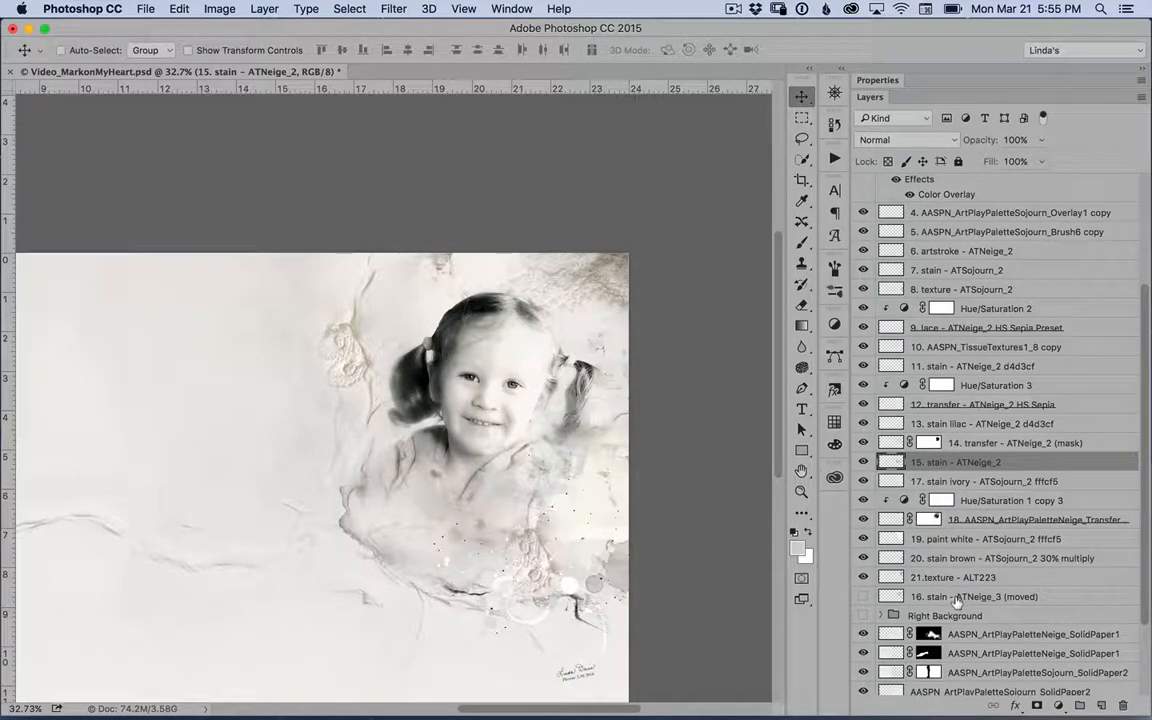
double_click(957, 597)
key(Return)
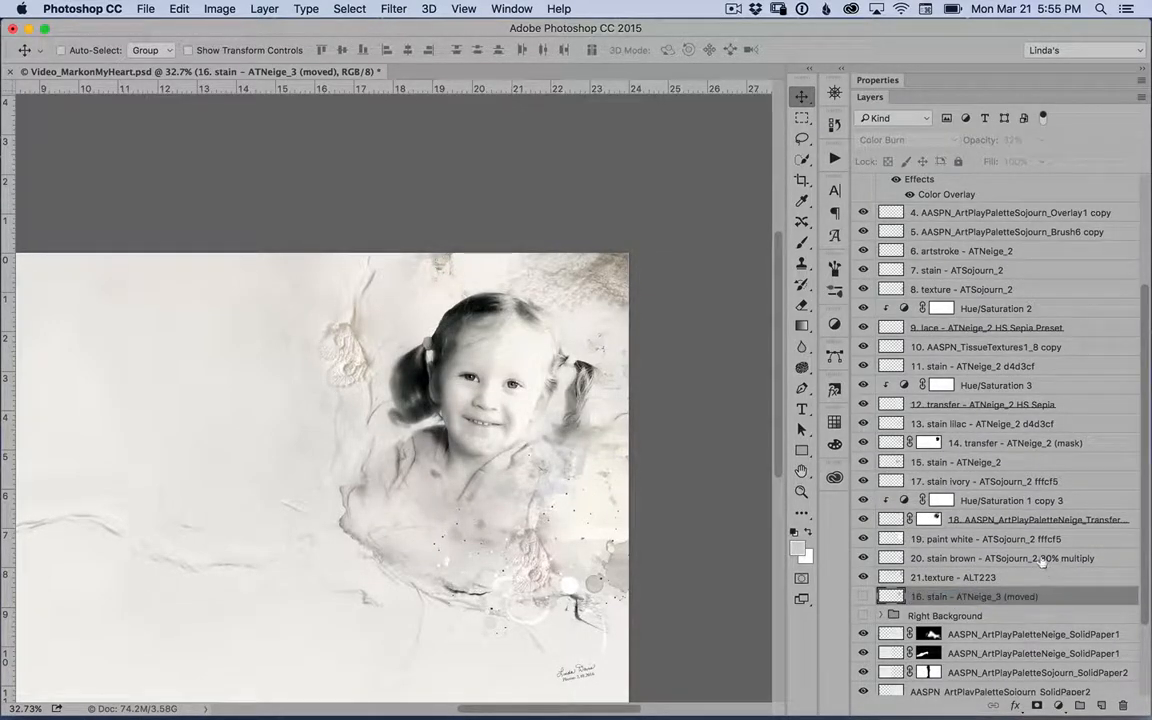
scroll(668, 481, up, 5)
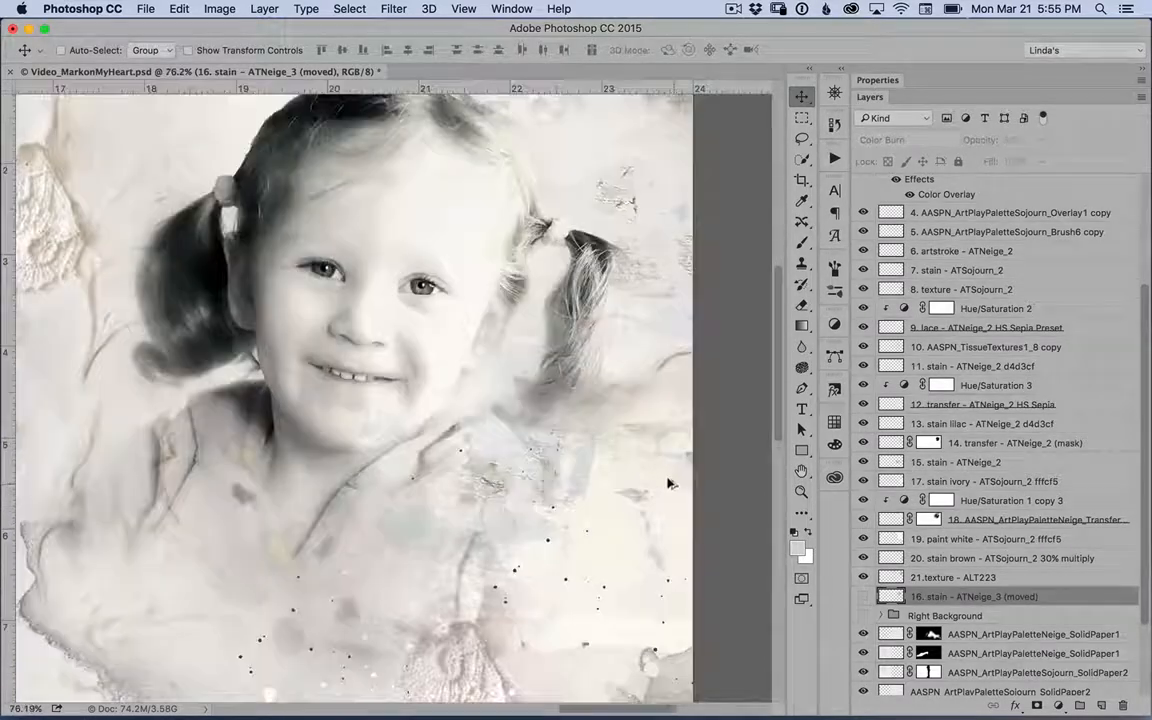
Brush black at 90% opacity on the mask of "14. transfer - ATNeige_2 (mask)" to hide the transfer over the girl's chin and shoulder.
click(861, 442)
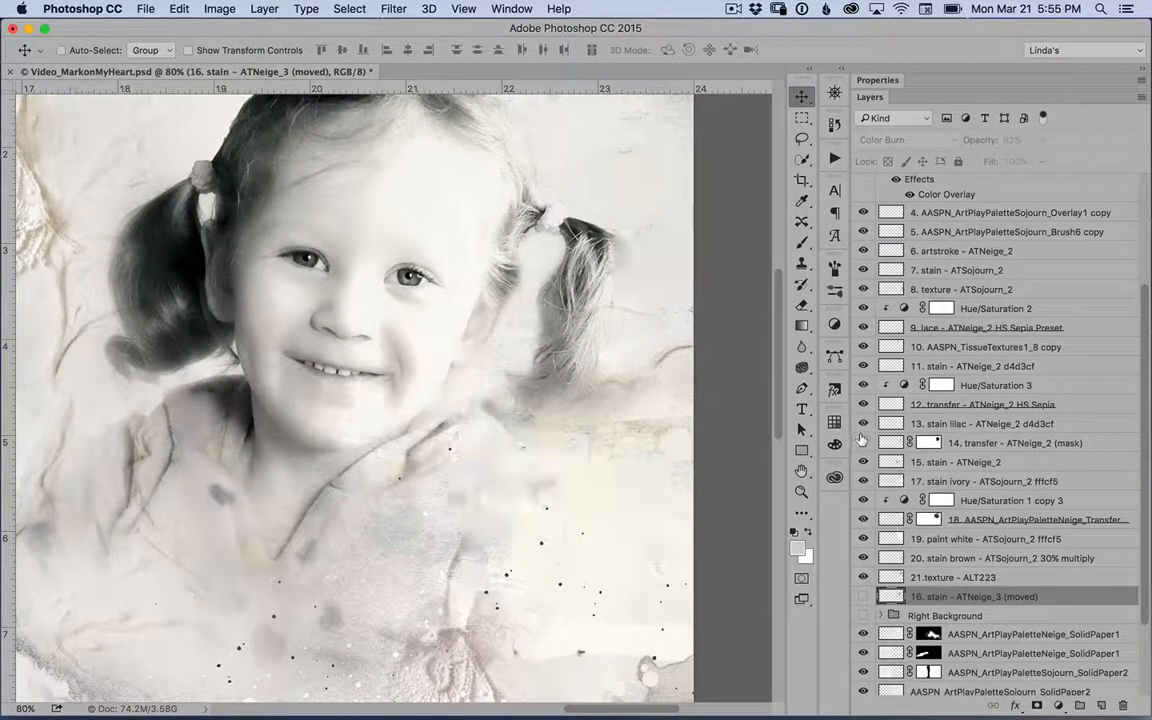
click(861, 442)
click(930, 442)
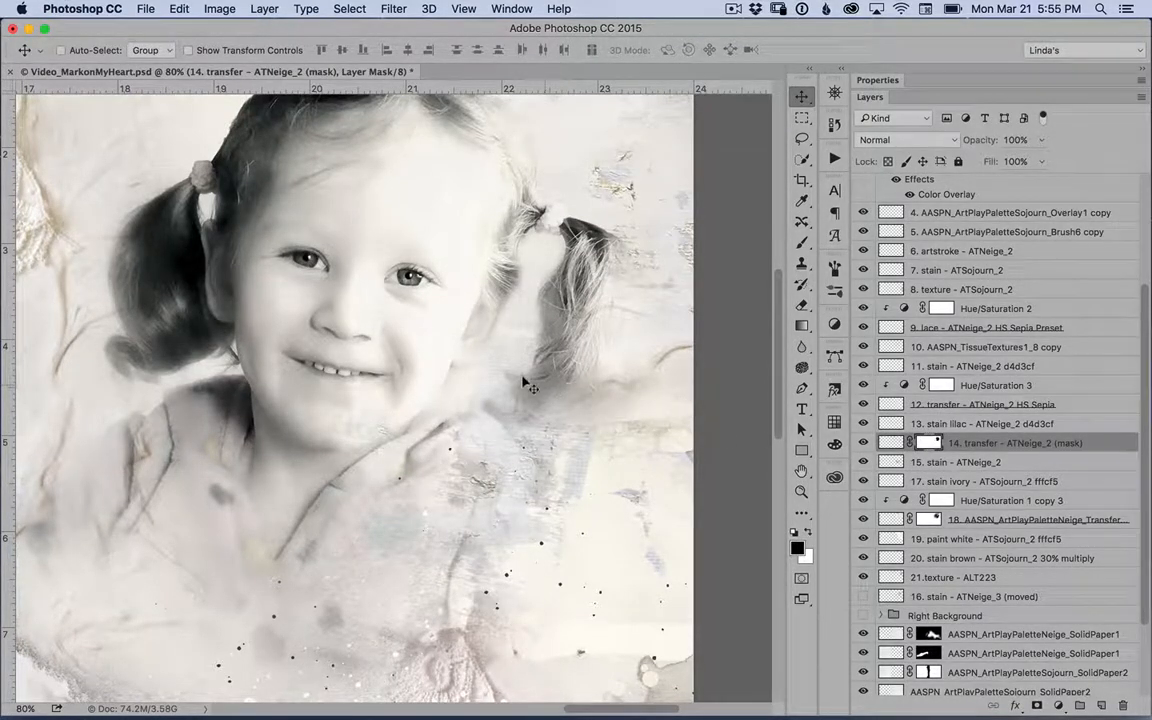
key(b)
mouse_move(379, 408)
mouse_down()
mouse_move(386, 424)
mouse_move(362, 430)
mouse_move(350, 380)
mouse_move(267, 425)
mouse_move(250, 470)
mouse_up()
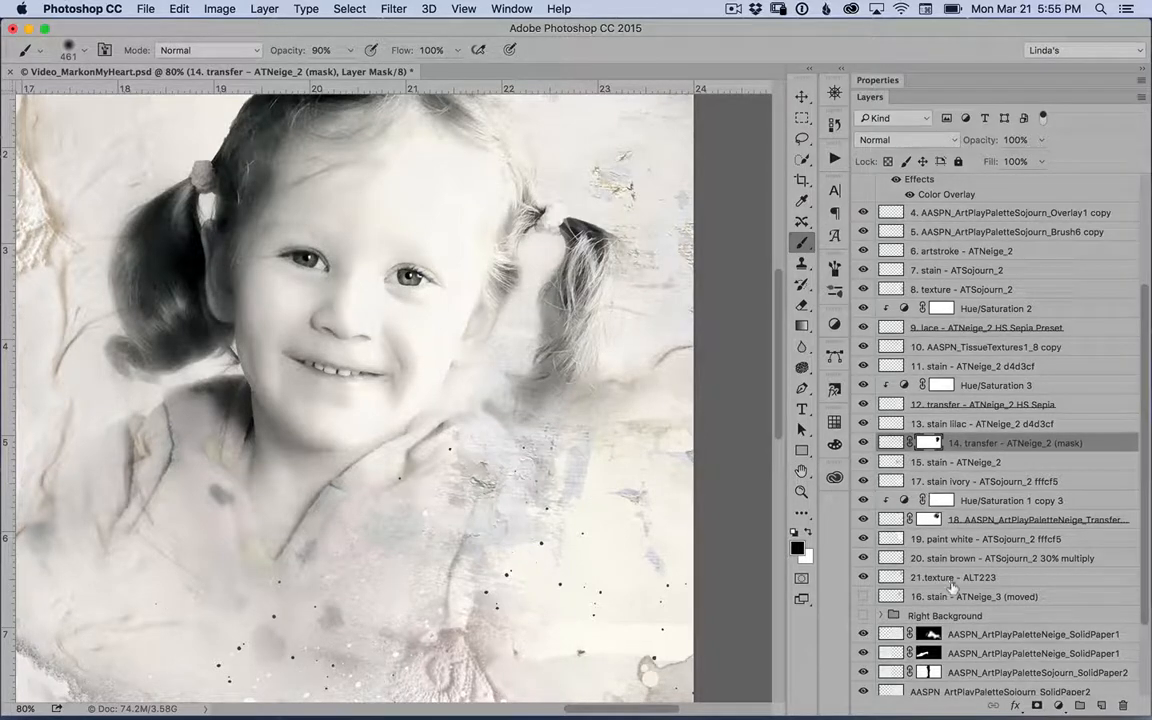
Move "16. stain - ATNeige_3 (moved)" directly beneath "15. stain - ATNeige_2" in the layer stack.
click(985, 594)
drag(985, 594, 965, 476)
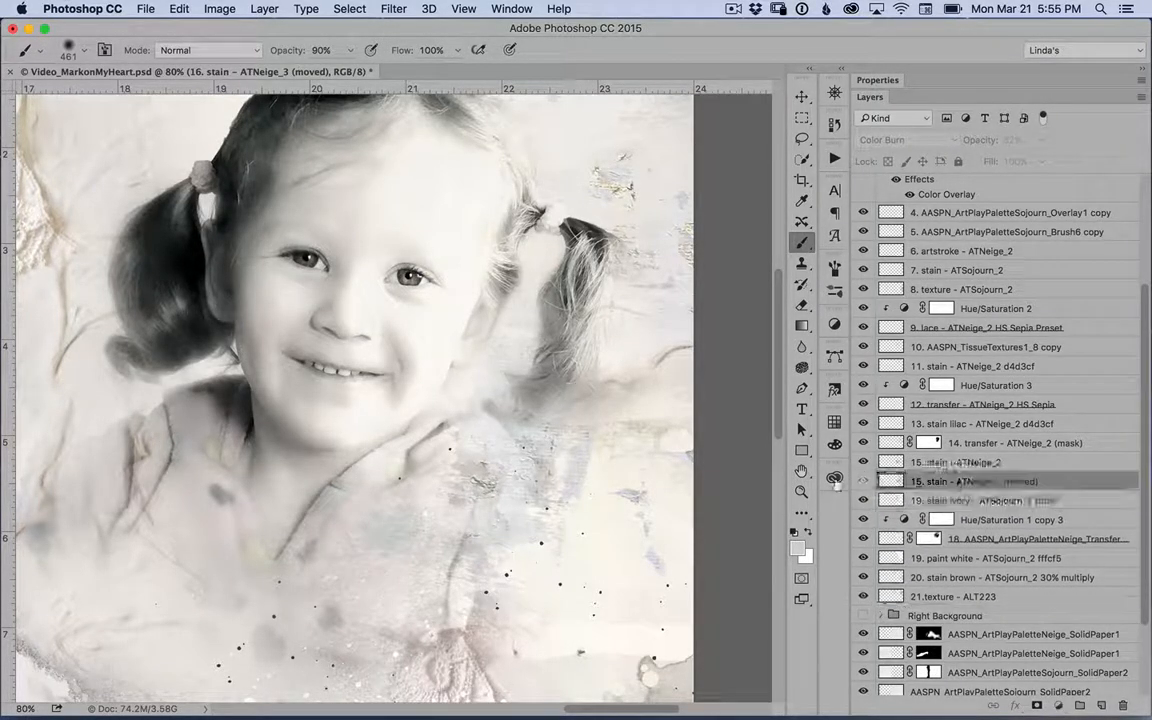
Toggle the Composite layer on and off to compare it with the built-up layers across the whole layout, leaving it shown.
scroll(557, 397, up, 2)
scroll(557, 397, down, 15)
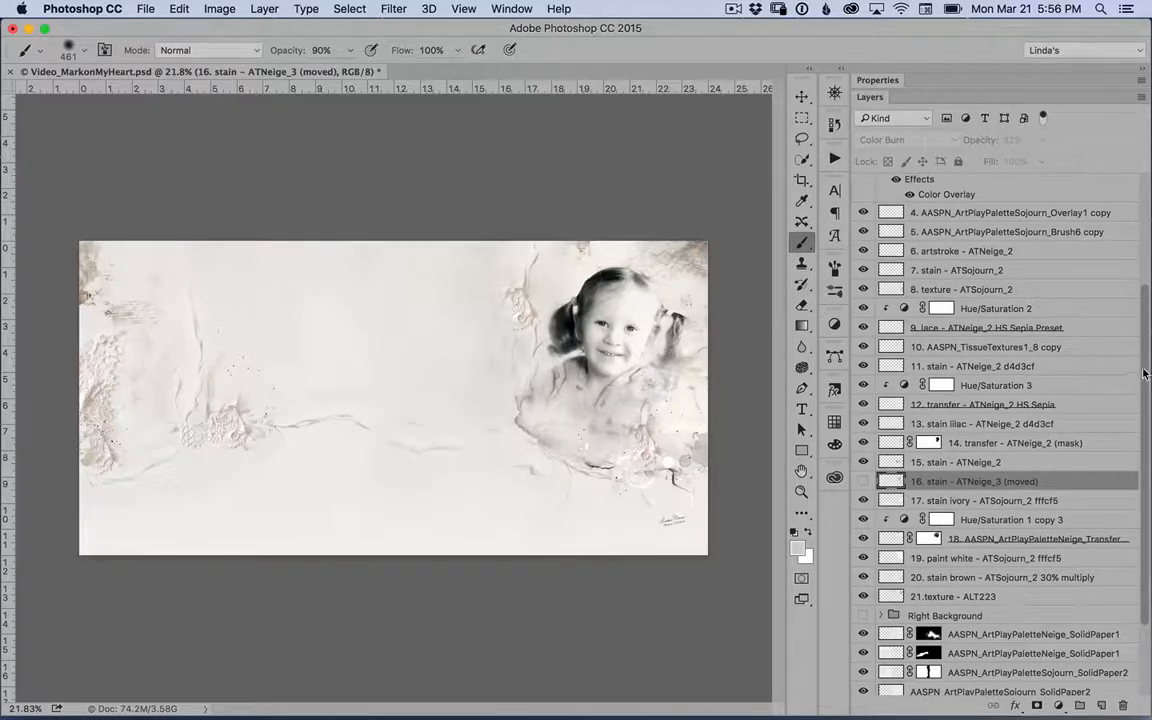
drag(1145, 374, 1150, 240)
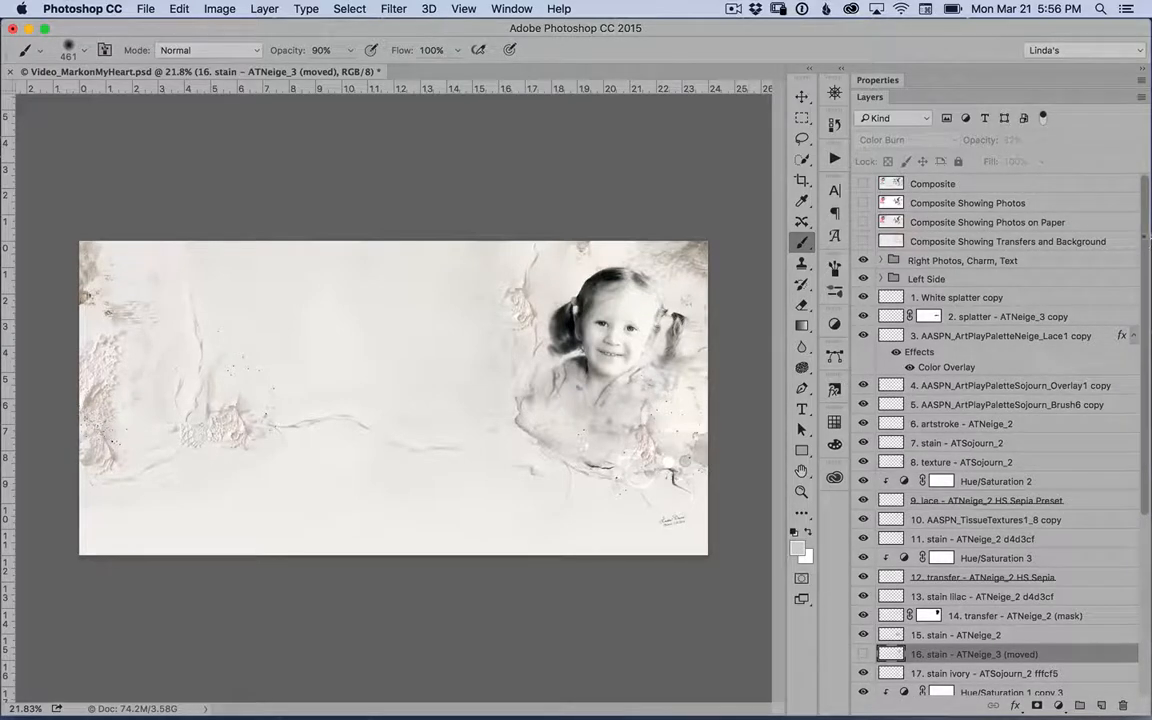
click(862, 183)
click(862, 183)
click(862, 183)
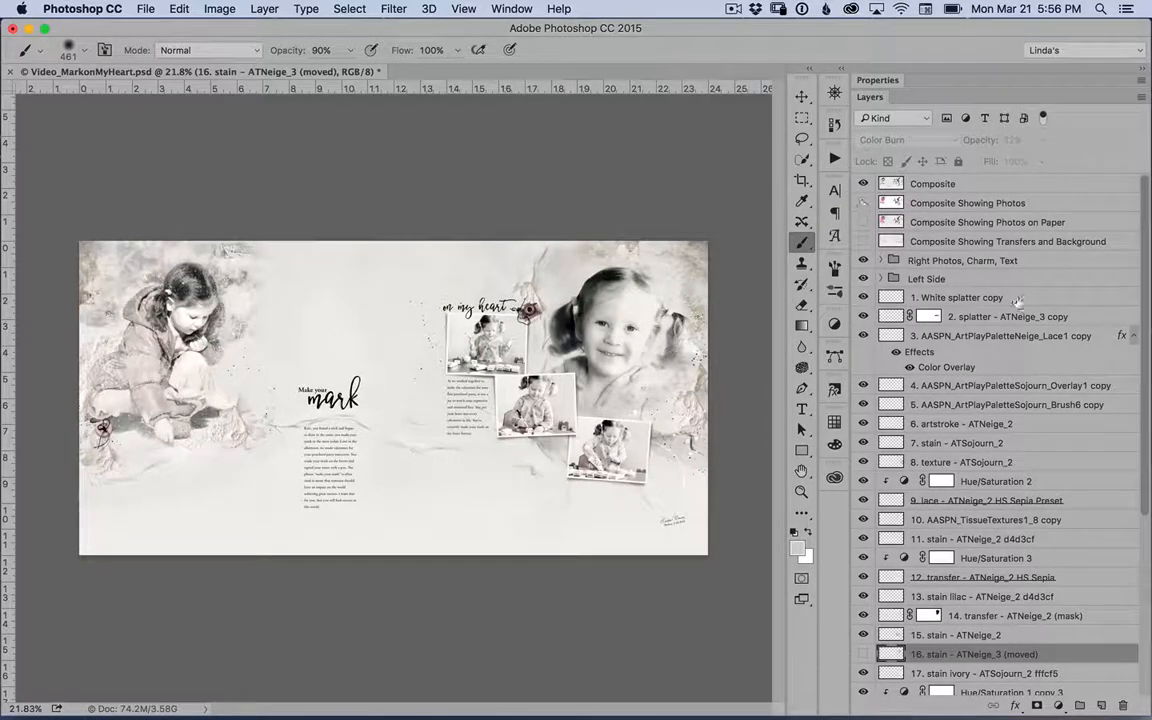
Make "16. stain - ATNeige_3 (moved)" visible, compare the layout with the Composite layer hidden and shown, and switch to the Move tool.
click(864, 654)
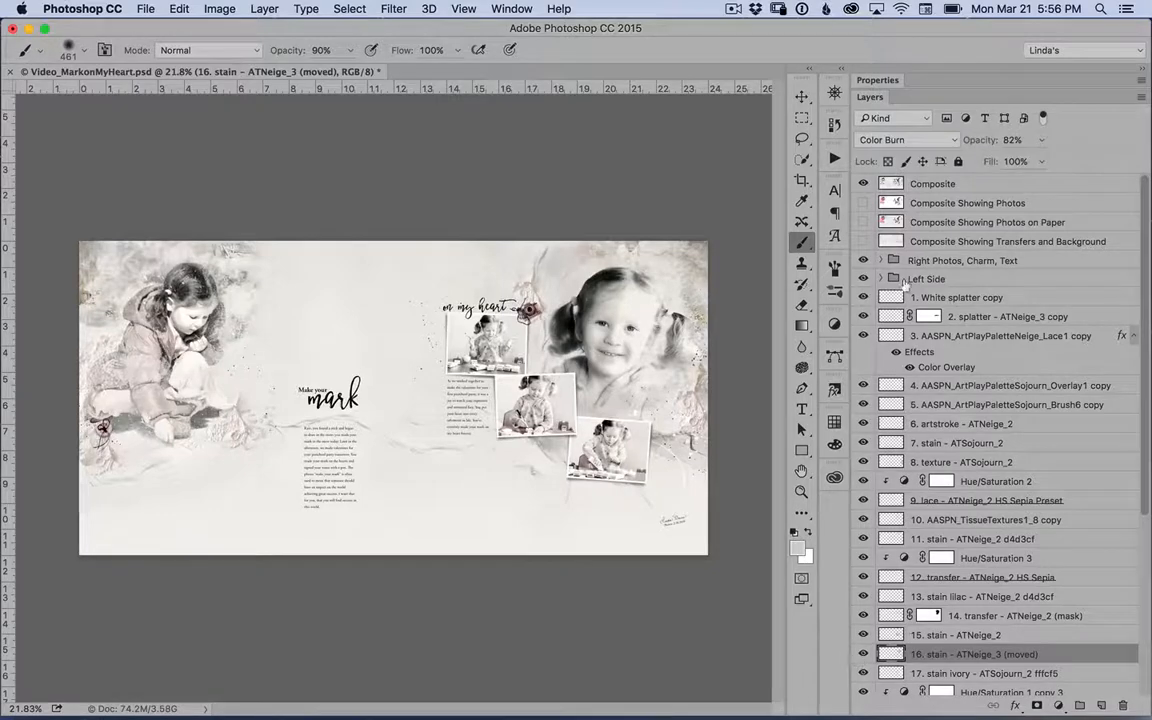
click(862, 181)
click(863, 182)
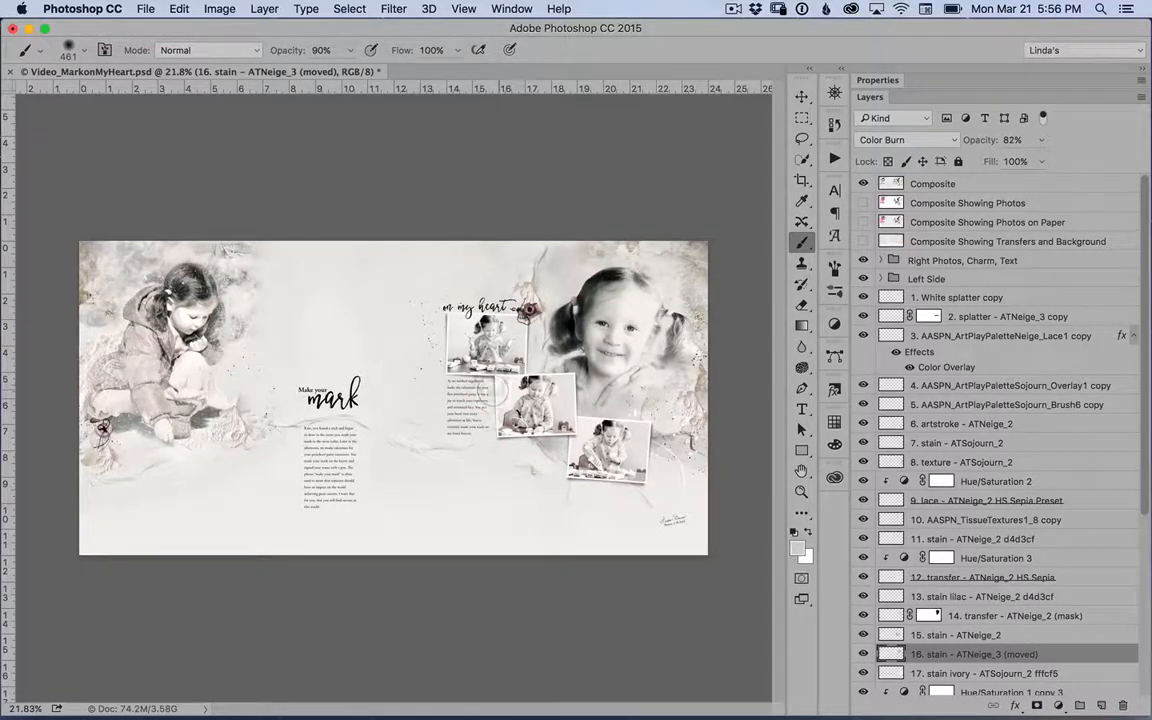
key(v)
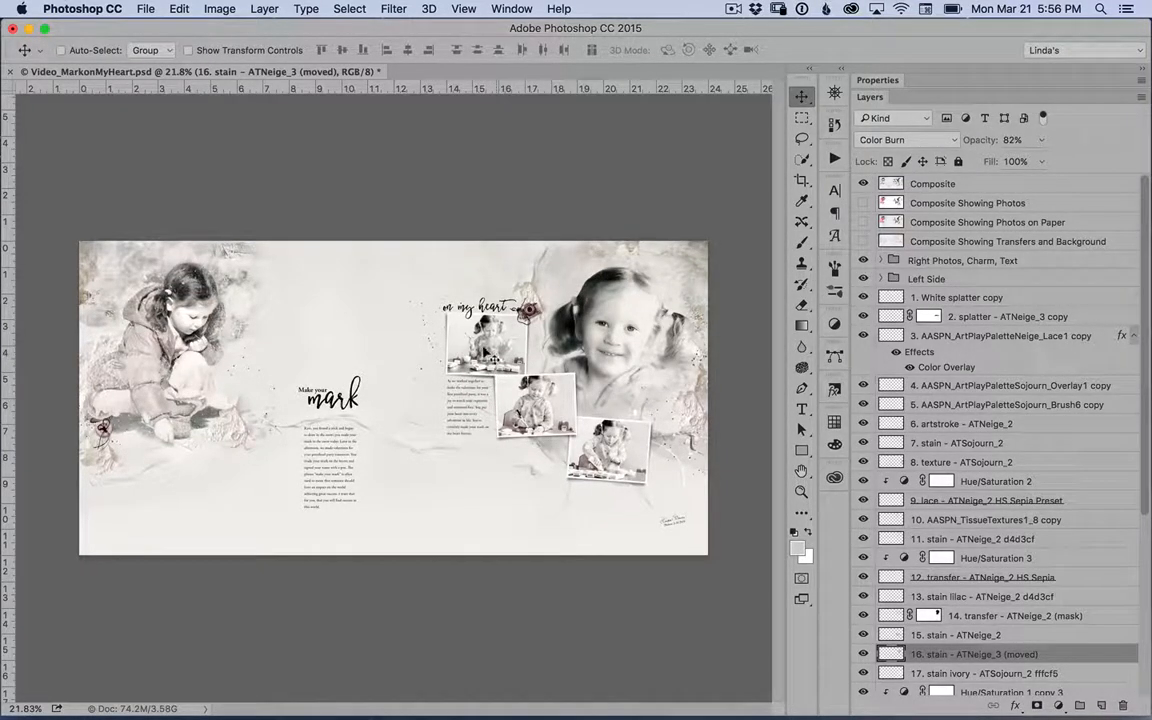